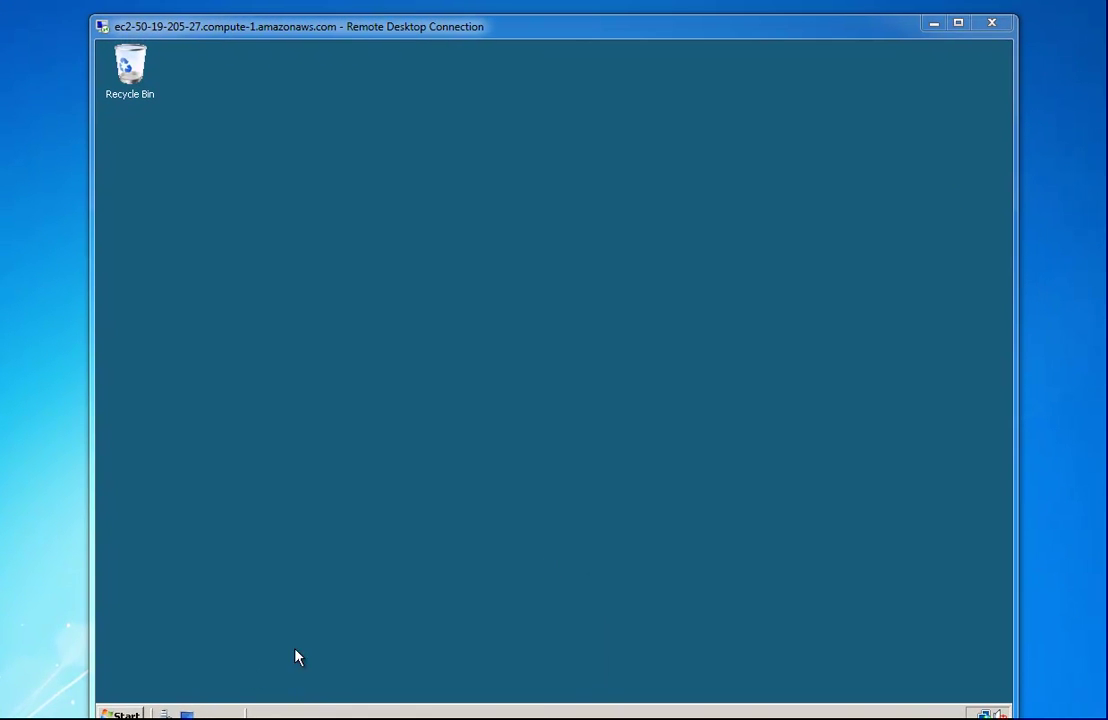
Step: Launch Internet Explorer on the remote server and search the web for "chrome"
{"action": "left_click", "coordinate": [122, 713]}
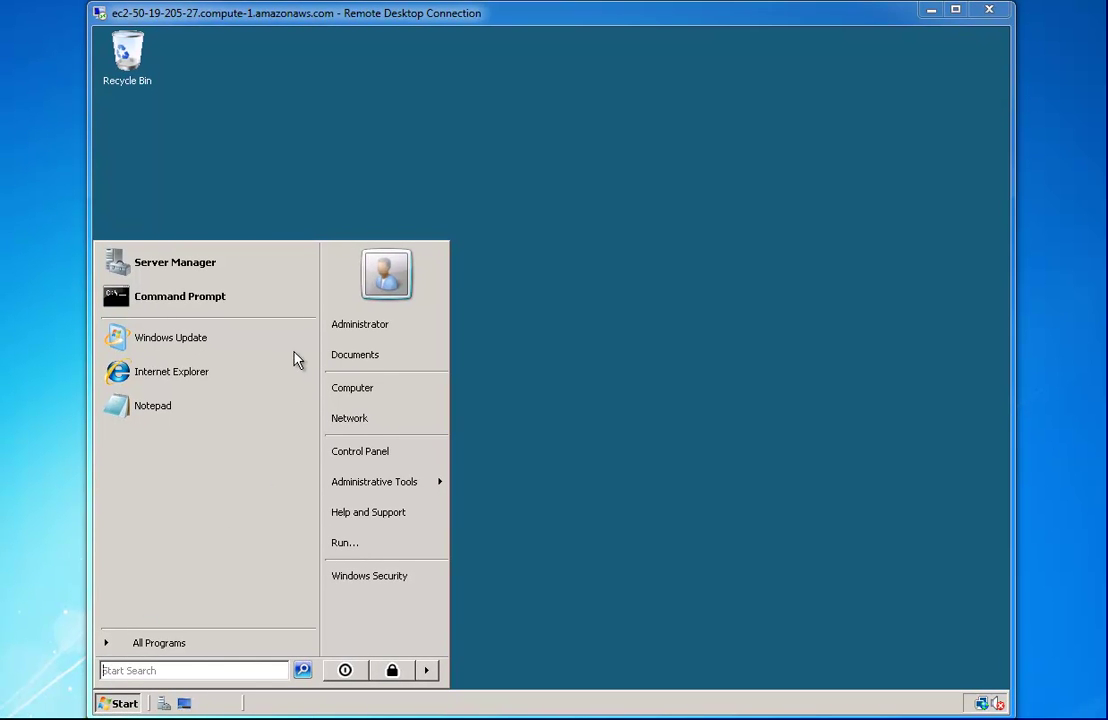
{"action": "left_click", "coordinate": [173, 374]}
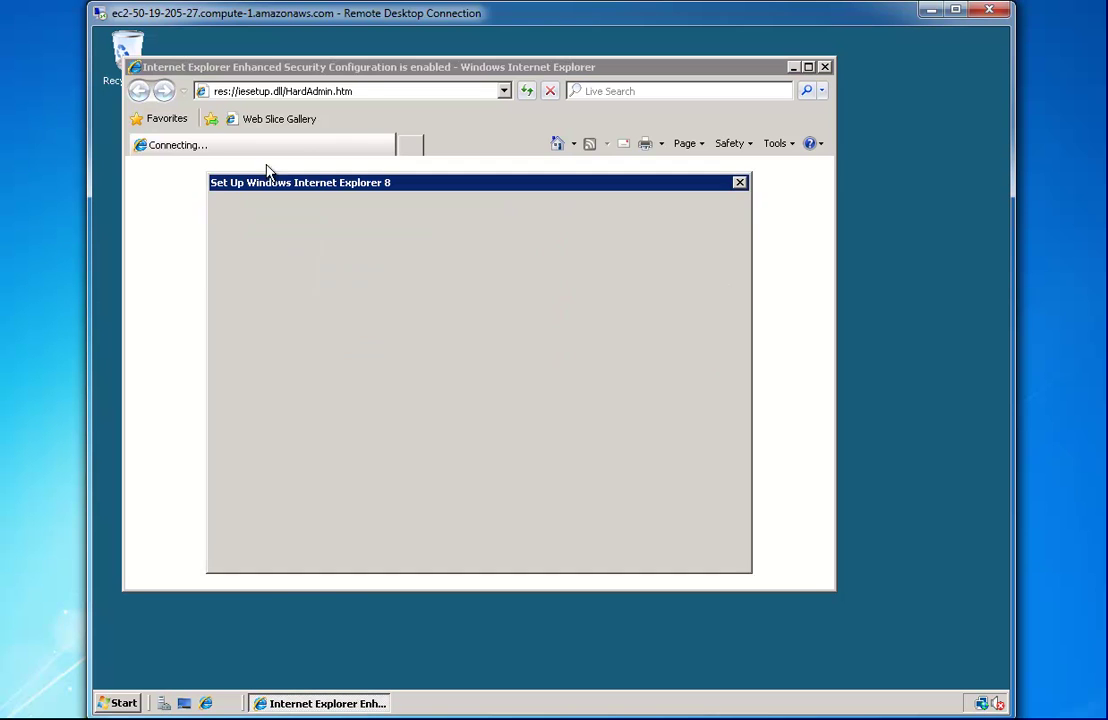
{"action": "left_click", "coordinate": [660, 541]}
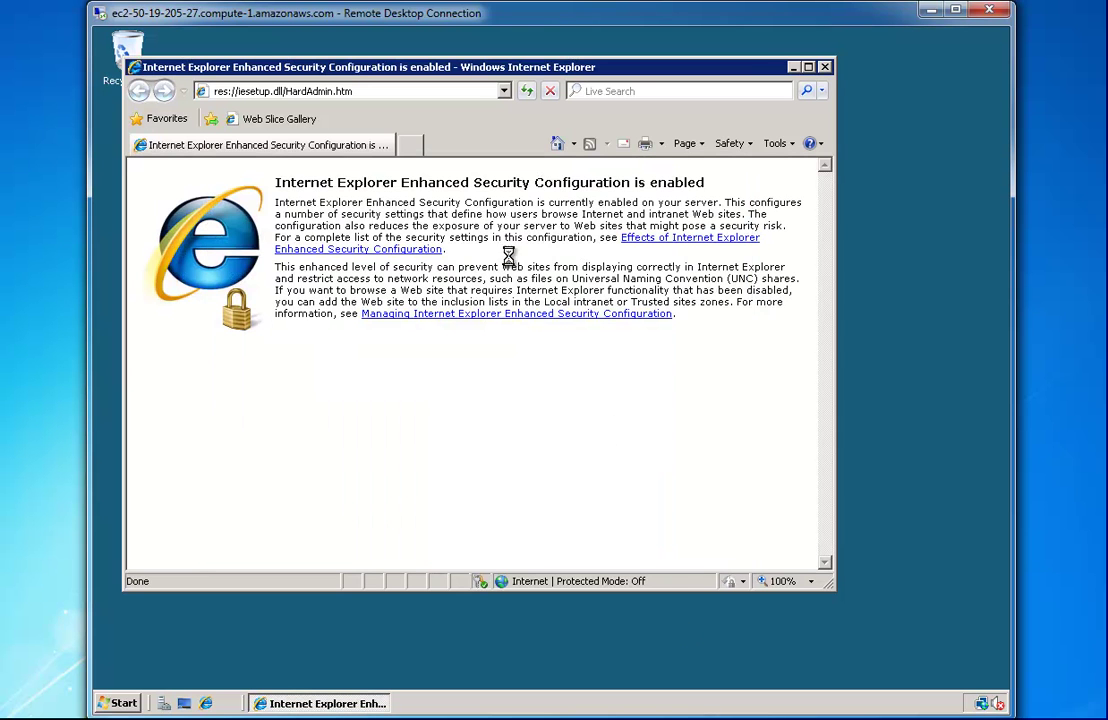
{"action": "left_click", "coordinate": [600, 90]}
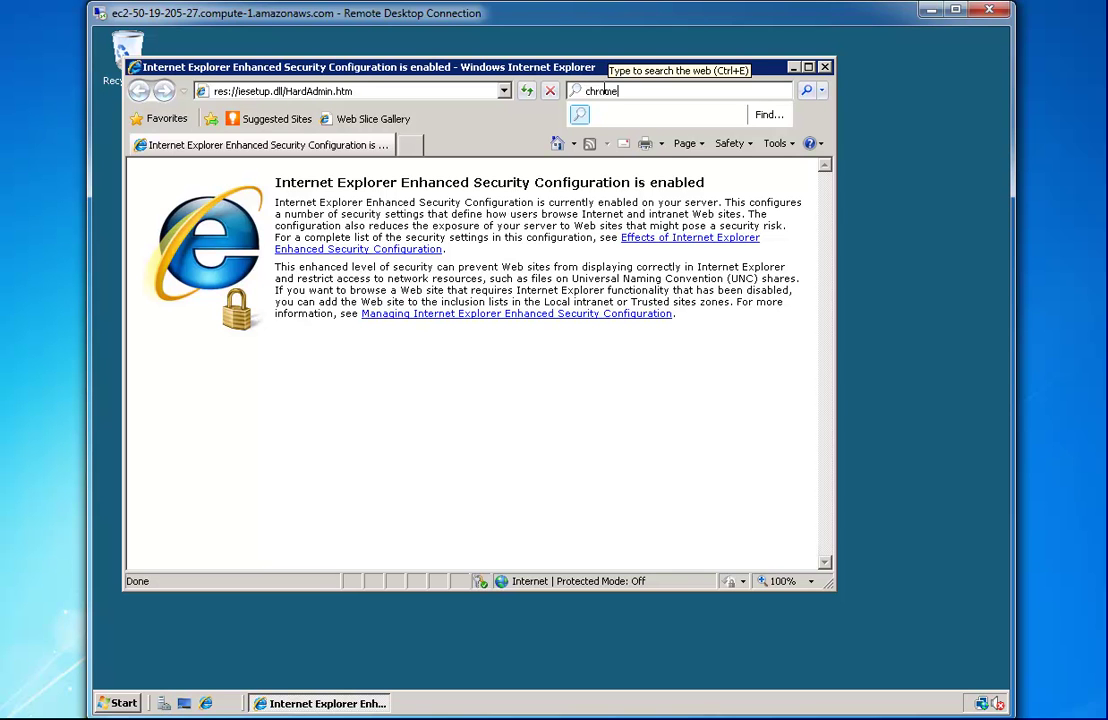
{"action": "key", "text": "Return"}
{"action": "key", "text": "Return"}
{"action": "key", "text": "Return"}
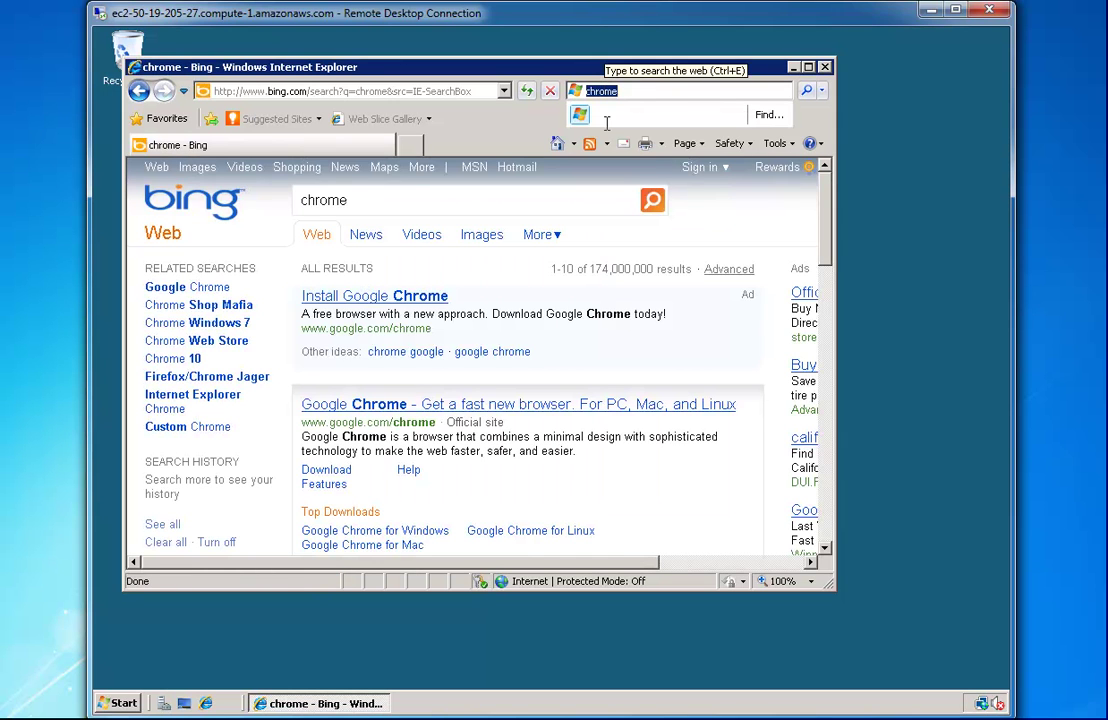
{"action": "left_click", "coordinate": [341, 295]}
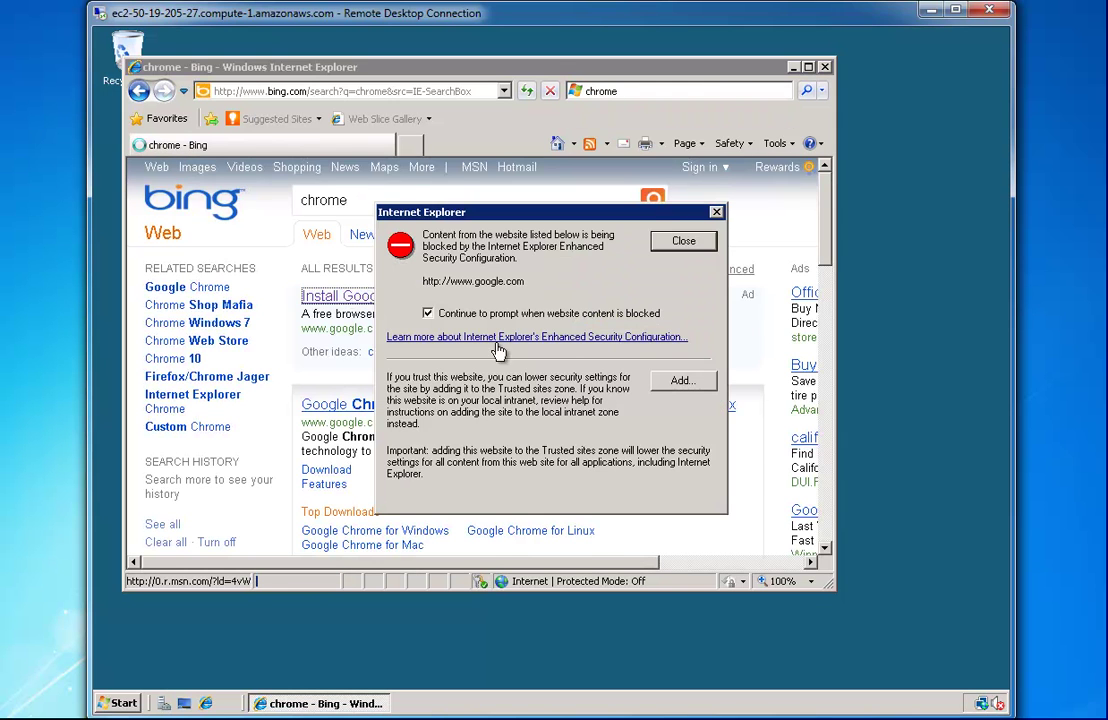
{"action": "left_click", "coordinate": [123, 698]}
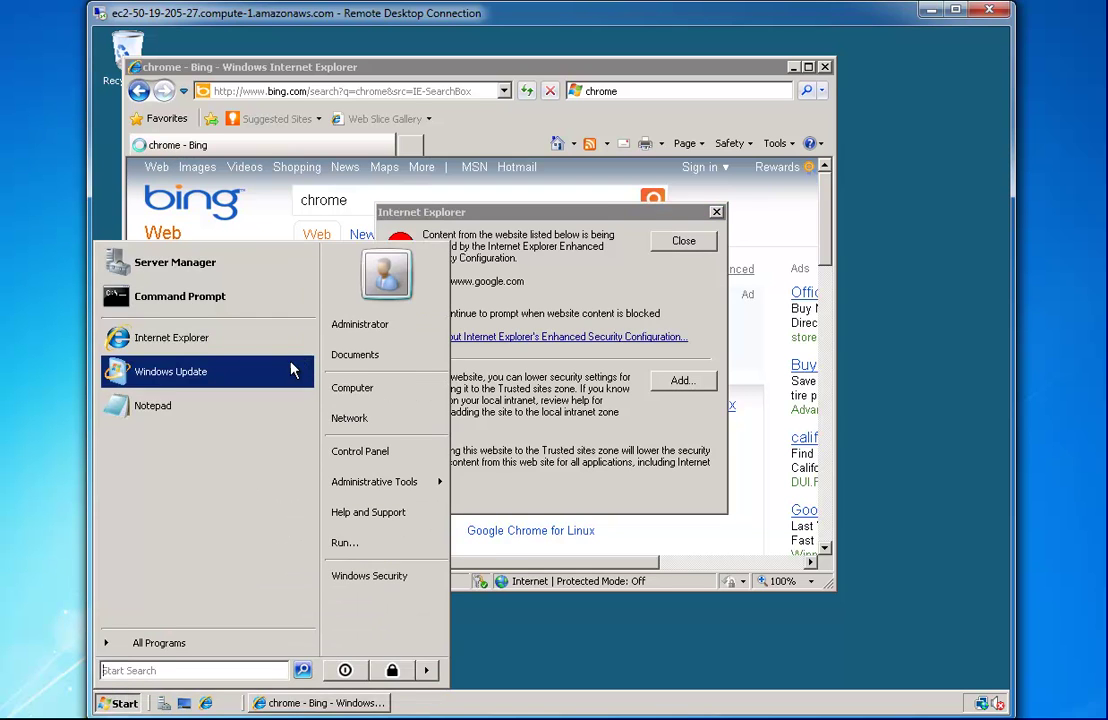
{"action": "left_click", "coordinate": [601, 222]}
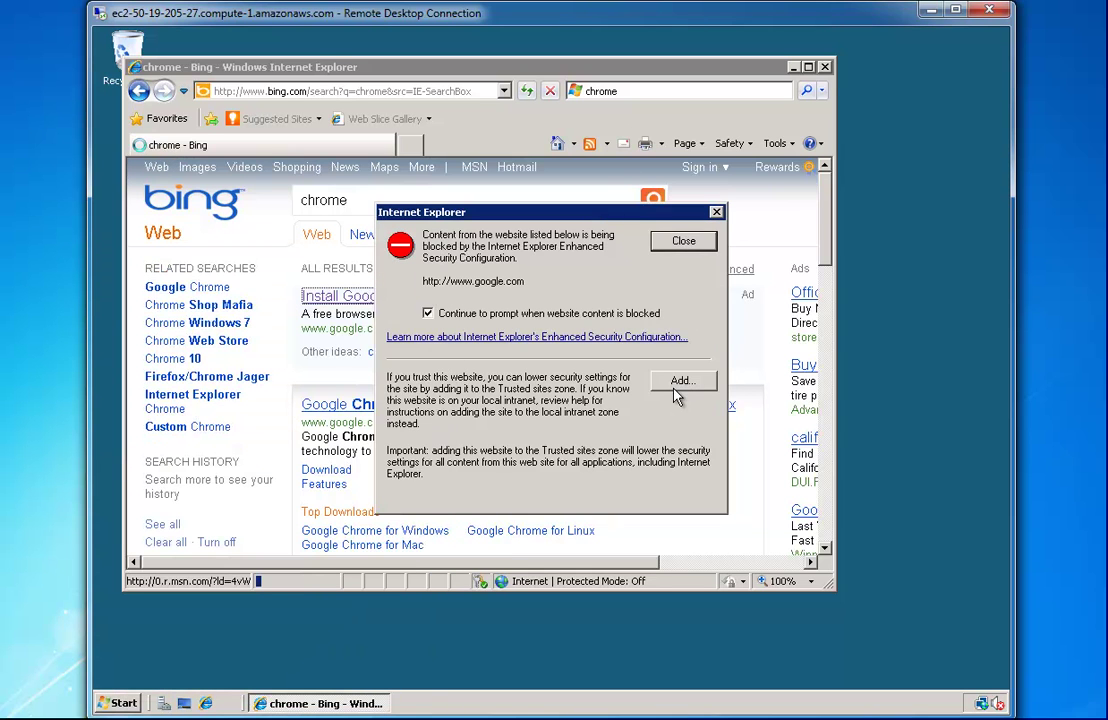
{"action": "left_click", "coordinate": [675, 386]}
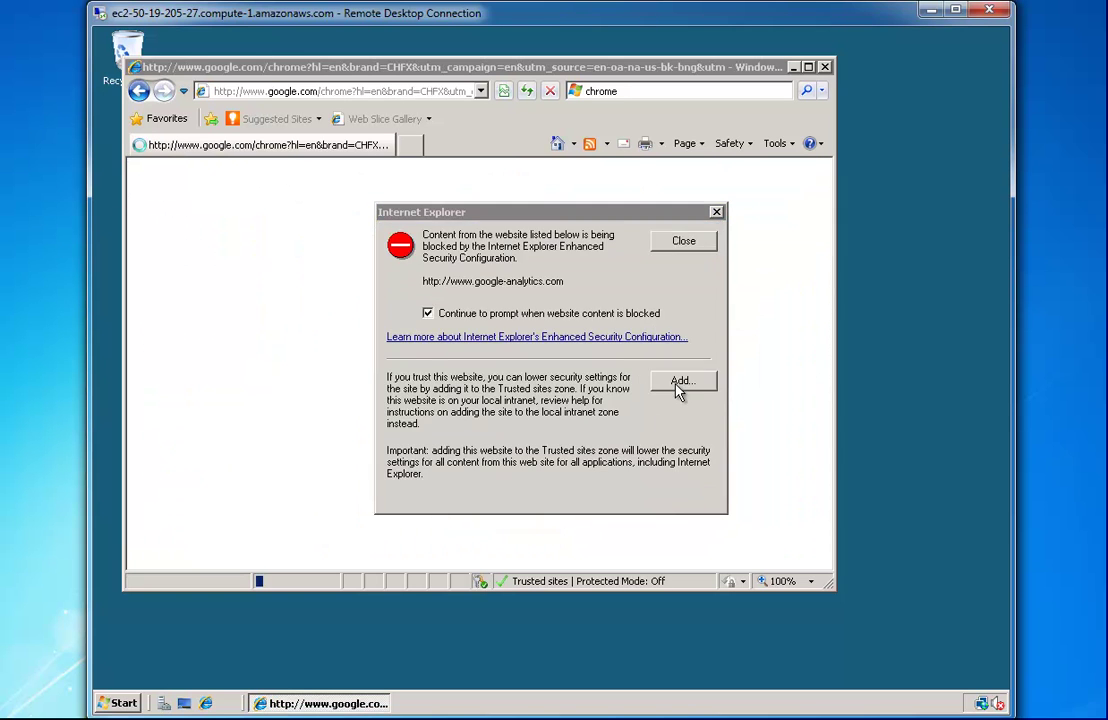
{"action": "left_click", "coordinate": [673, 384]}
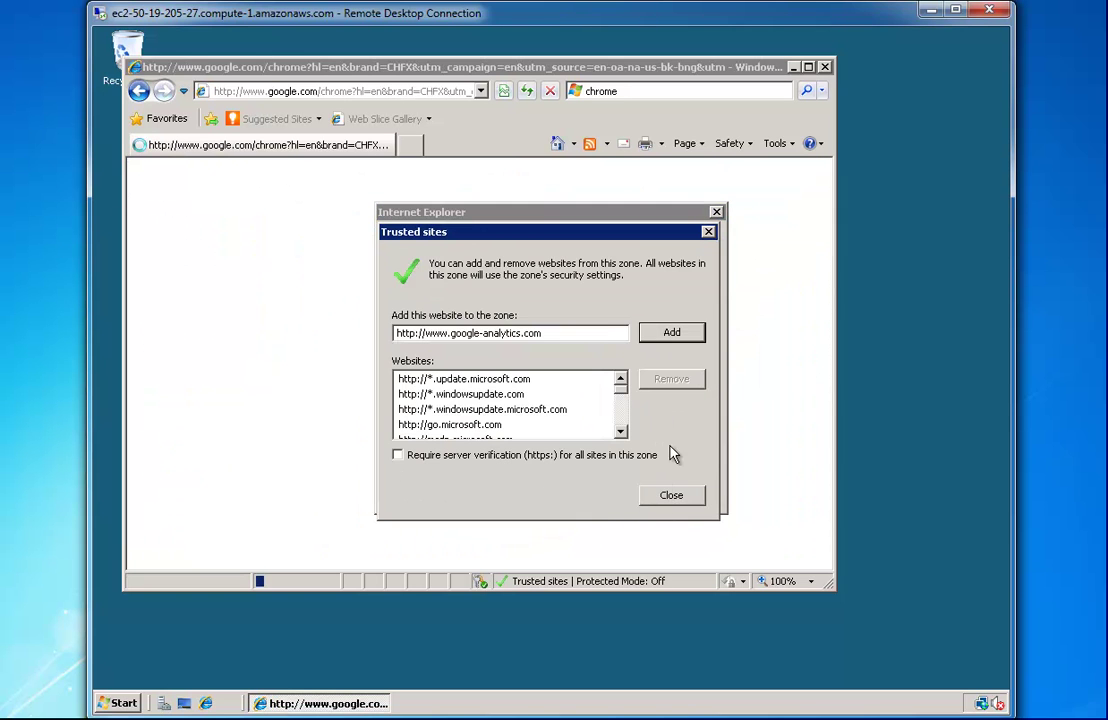
{"action": "left_click", "coordinate": [680, 335]}
{"action": "left_click", "coordinate": [670, 496]}
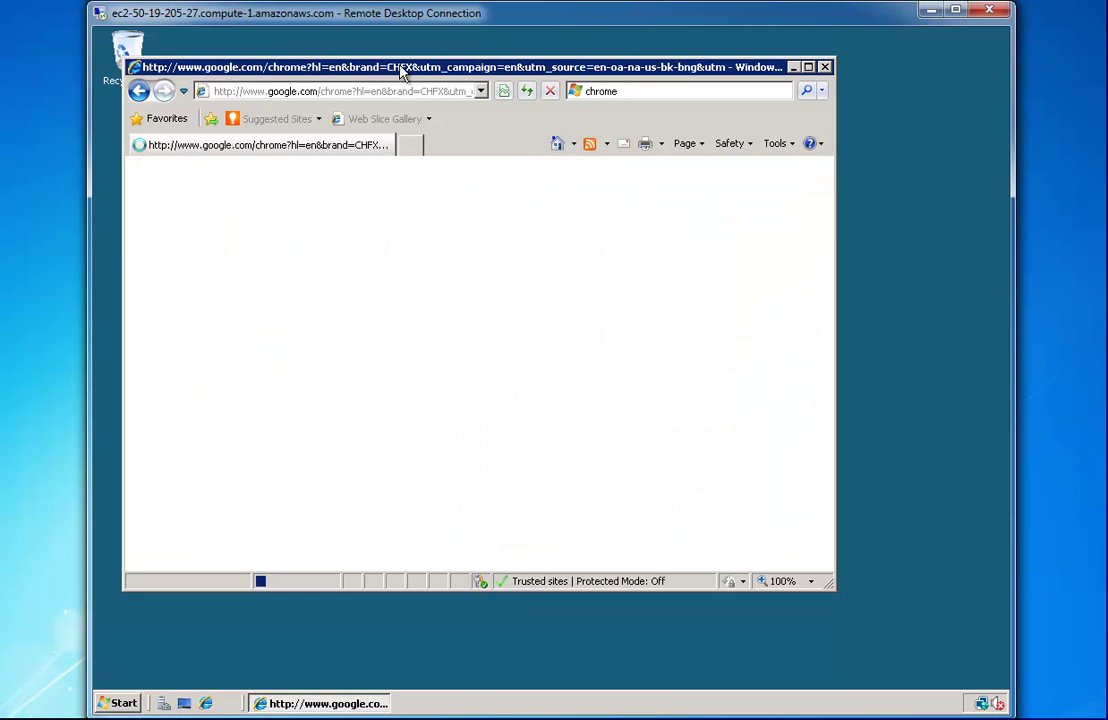
{"action": "left_click", "coordinate": [680, 384]}
{"action": "left_click", "coordinate": [672, 332]}
{"action": "left_click", "coordinate": [670, 500]}
{"action": "left_click", "coordinate": [668, 378]}
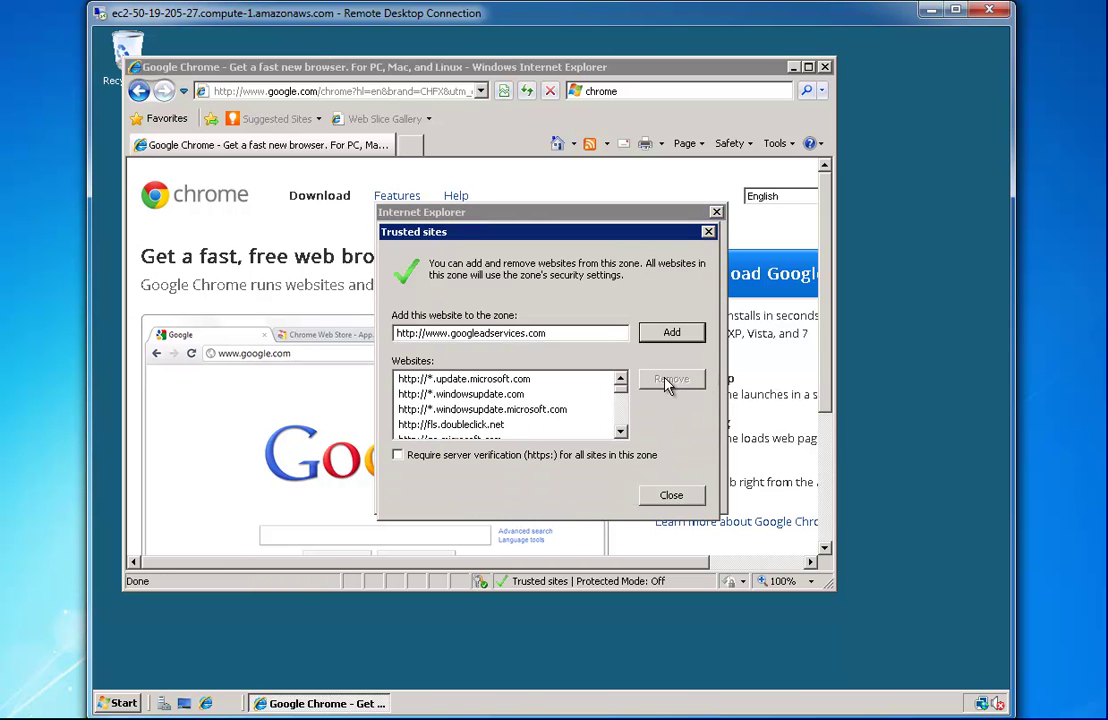
{"action": "left_click", "coordinate": [672, 334]}
{"action": "left_click", "coordinate": [671, 496]}
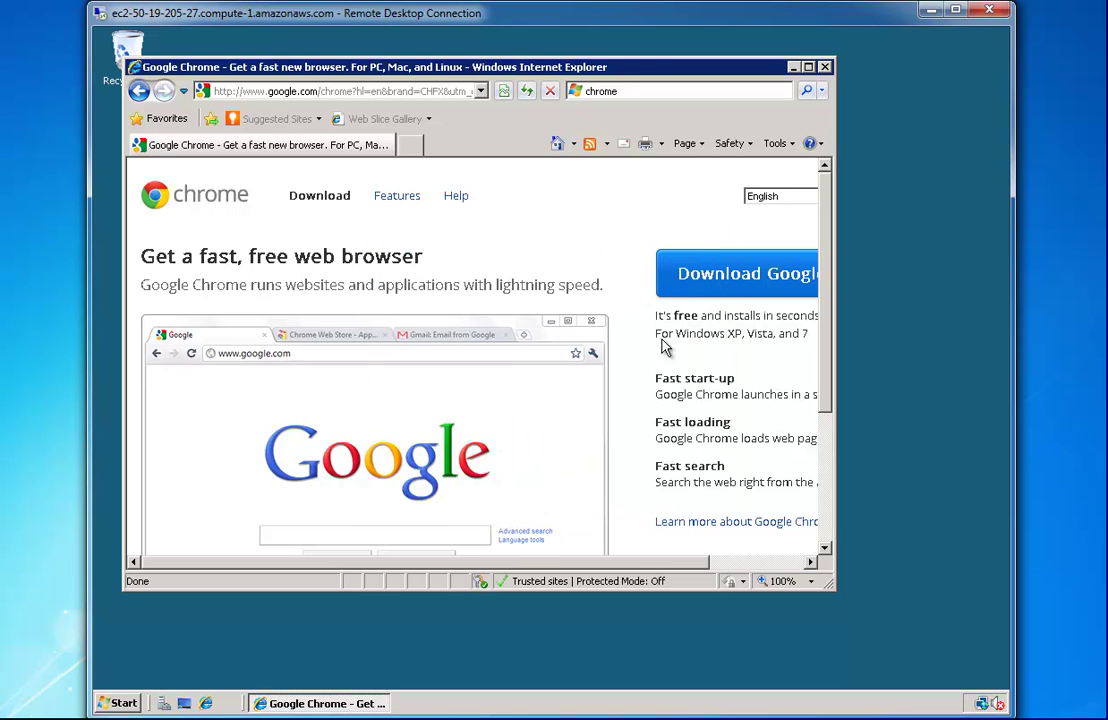
{"action": "left_click", "coordinate": [727, 277]}
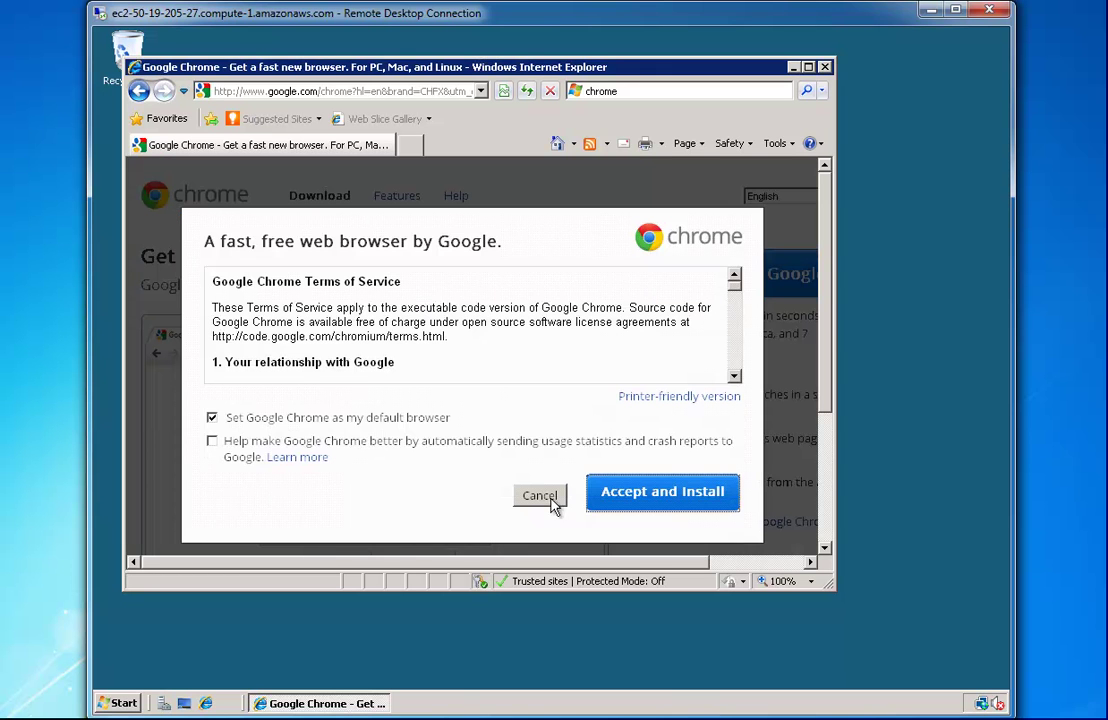
{"action": "left_click", "coordinate": [632, 497]}
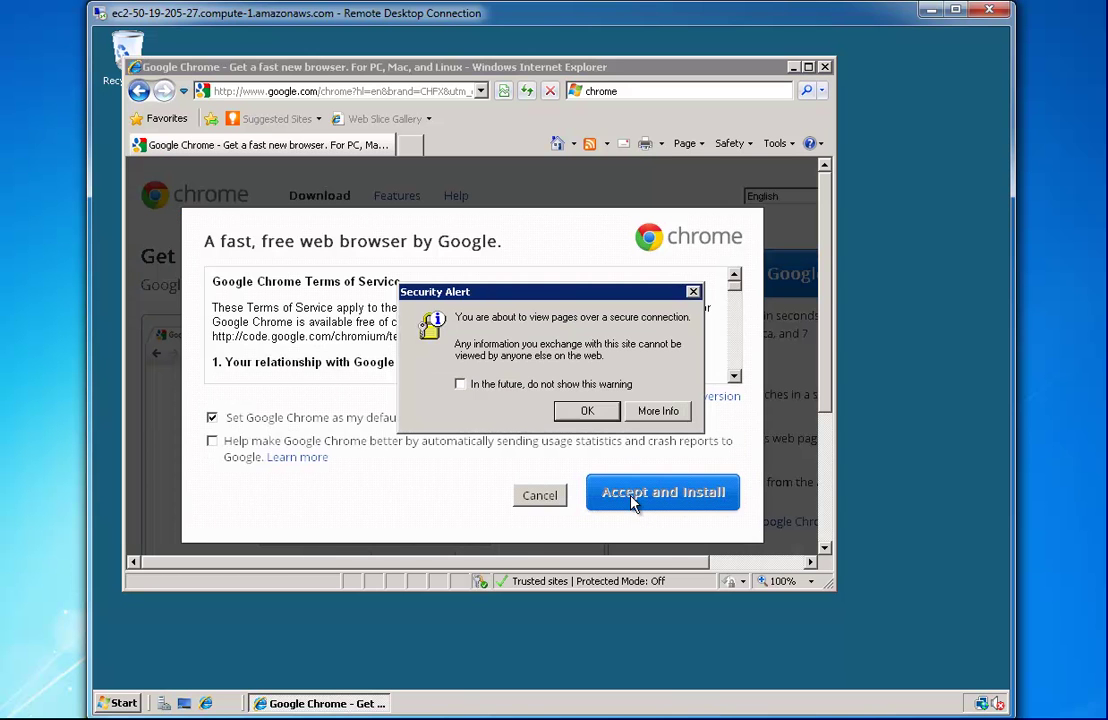
{"action": "left_click", "coordinate": [586, 410]}
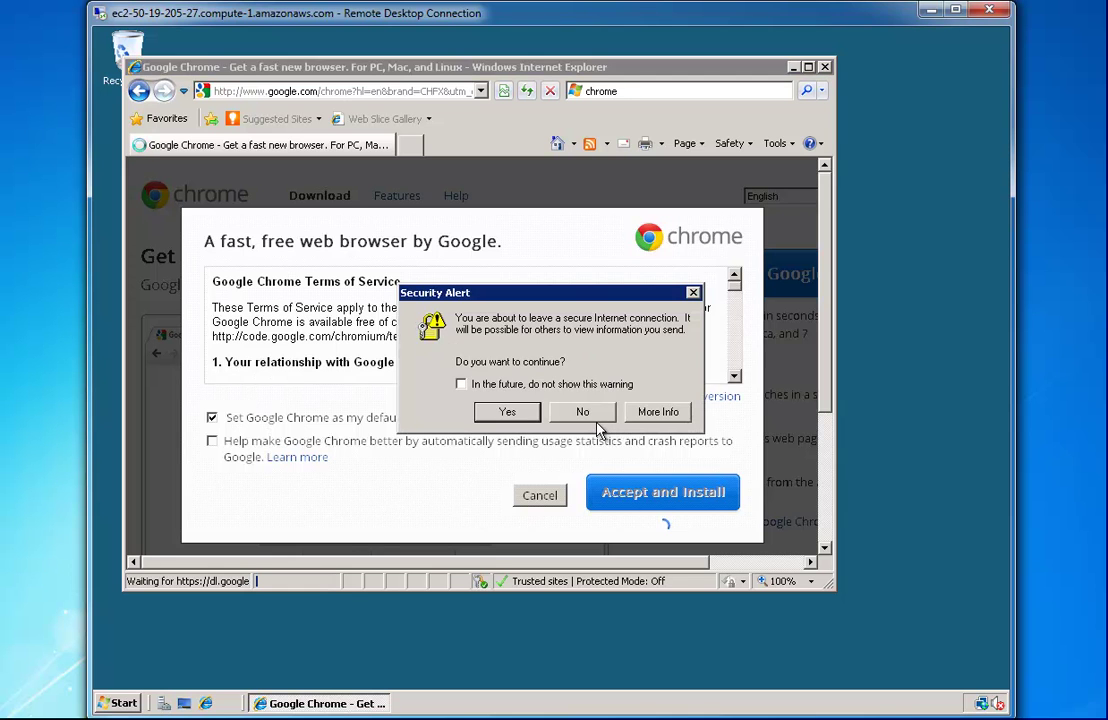
{"action": "left_click", "coordinate": [507, 411]}
{"action": "left_click", "coordinate": [679, 383]}
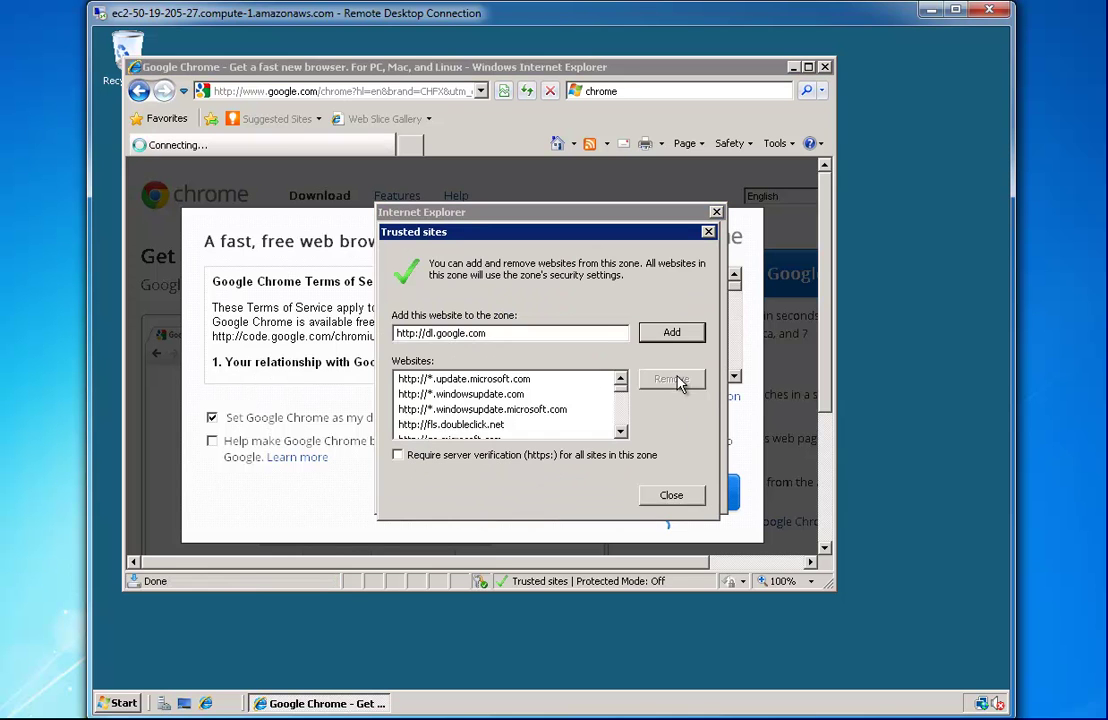
{"action": "left_click", "coordinate": [683, 332]}
{"action": "left_click", "coordinate": [662, 497]}
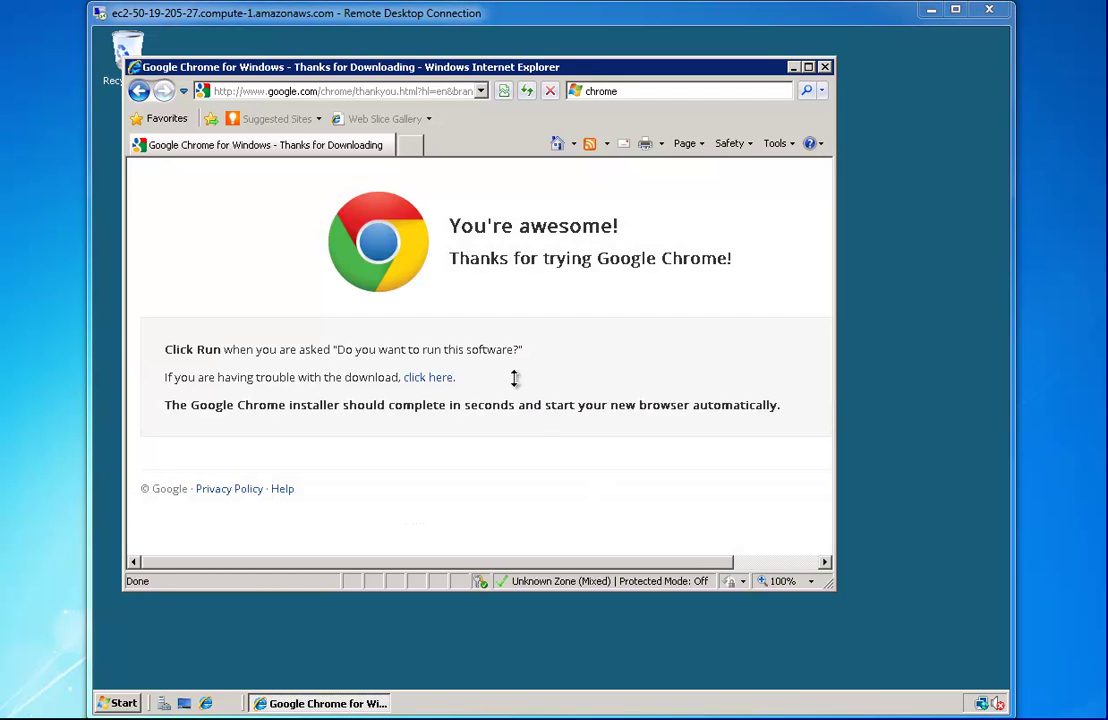
Step: Retry the Chrome download from the thank-you page and add the blocked download site to the trusted sites
{"action": "left_click", "coordinate": [428, 378]}
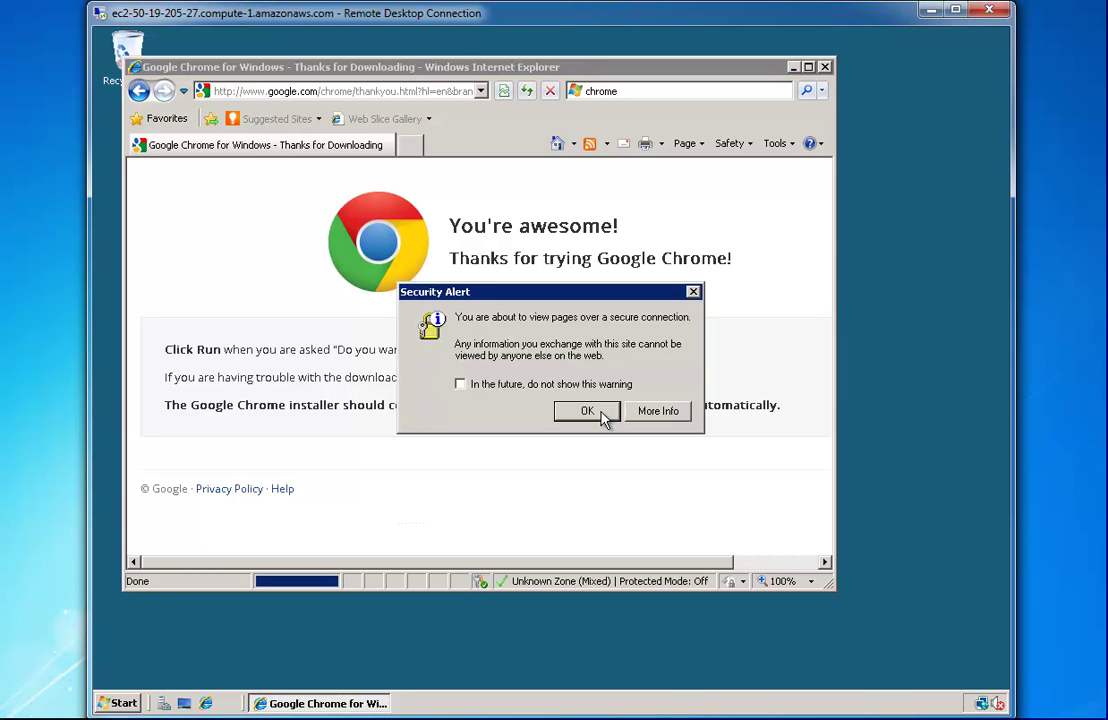
{"action": "left_click", "coordinate": [587, 411]}
{"action": "left_click", "coordinate": [682, 380]}
{"action": "left_click", "coordinate": [672, 333]}
{"action": "left_click", "coordinate": [671, 492]}
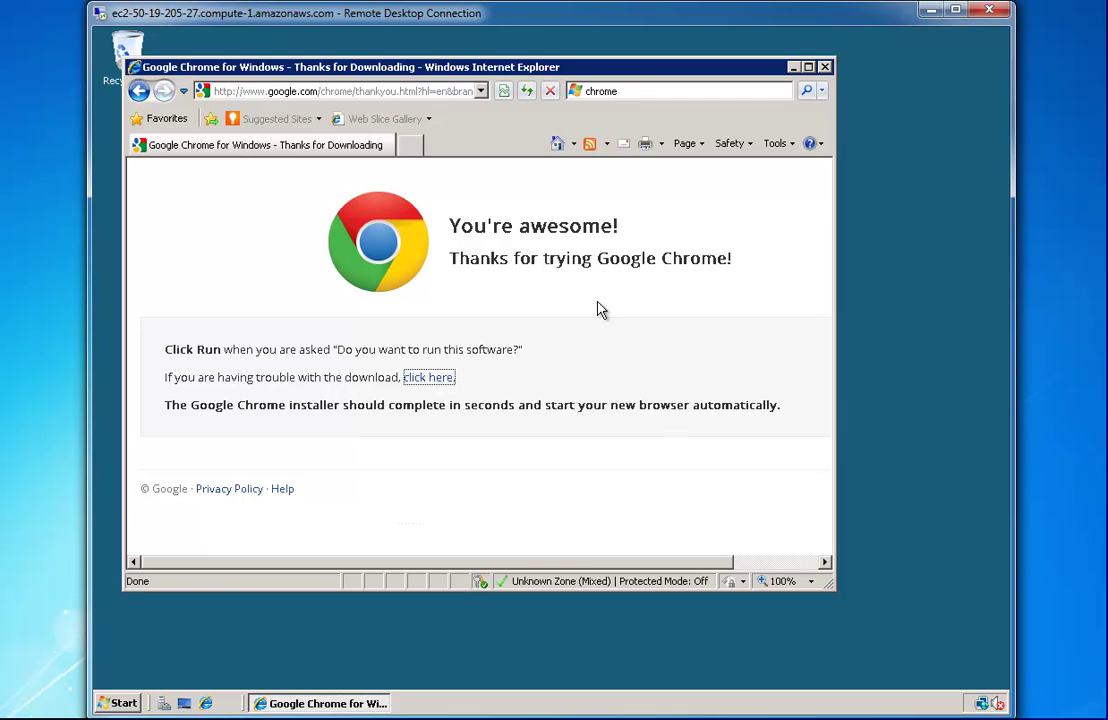
Step: Request the Chrome download again and save ChromeSetup.exe in the Administrator's Downloads folder
{"action": "left_click", "coordinate": [429, 378]}
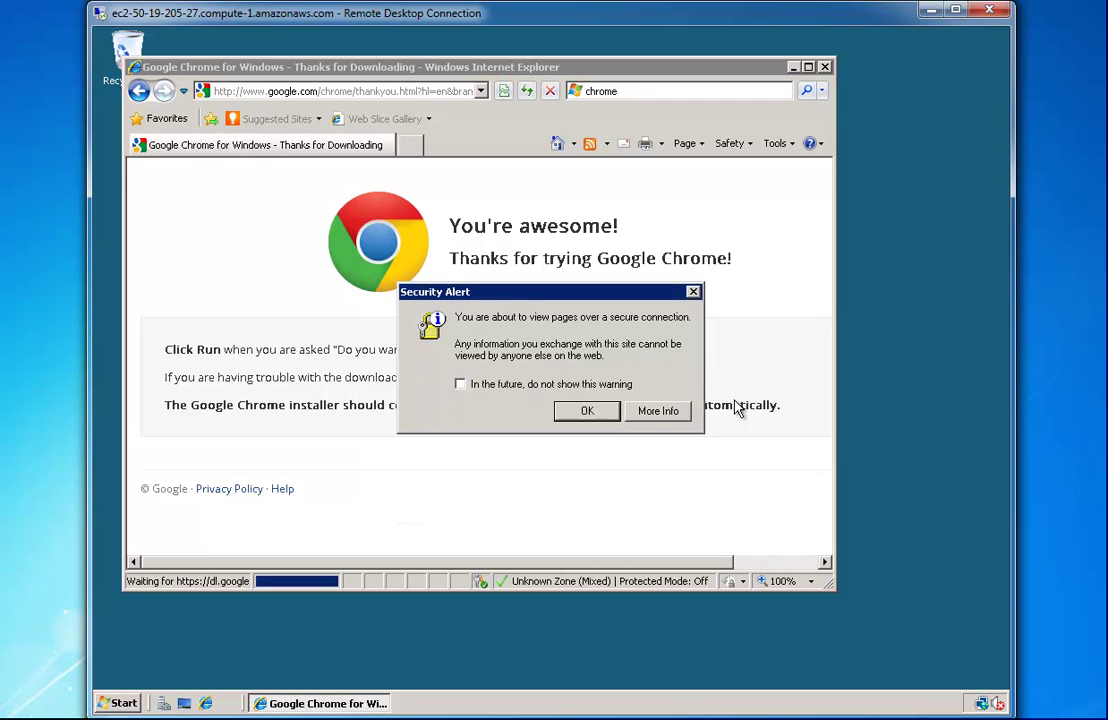
{"action": "key", "text": "Return"}
{"action": "left_click", "coordinate": [551, 167]}
{"action": "left_click", "coordinate": [586, 176]}
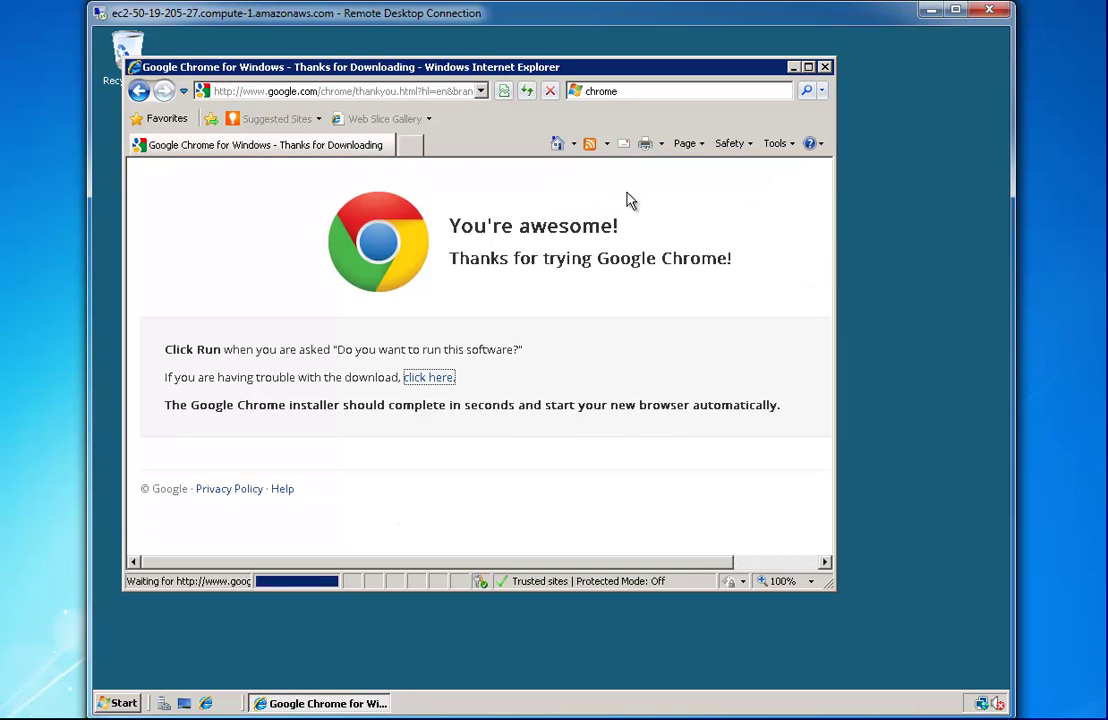
{"action": "left_click", "coordinate": [436, 379]}
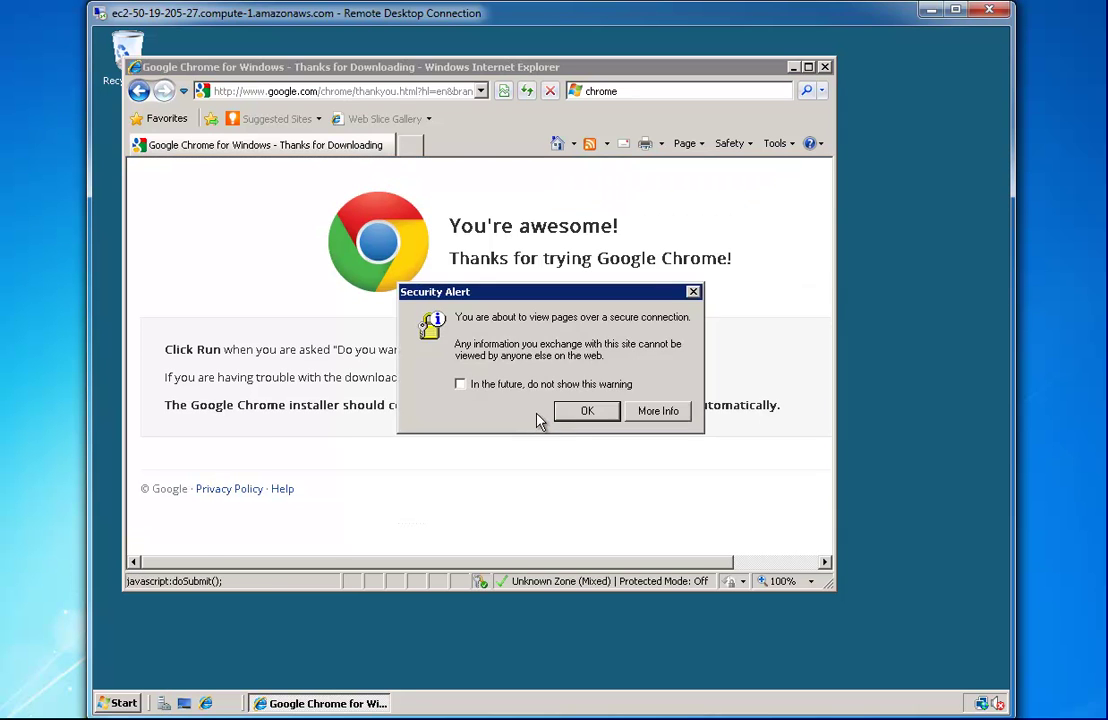
{"action": "left_click", "coordinate": [590, 414]}
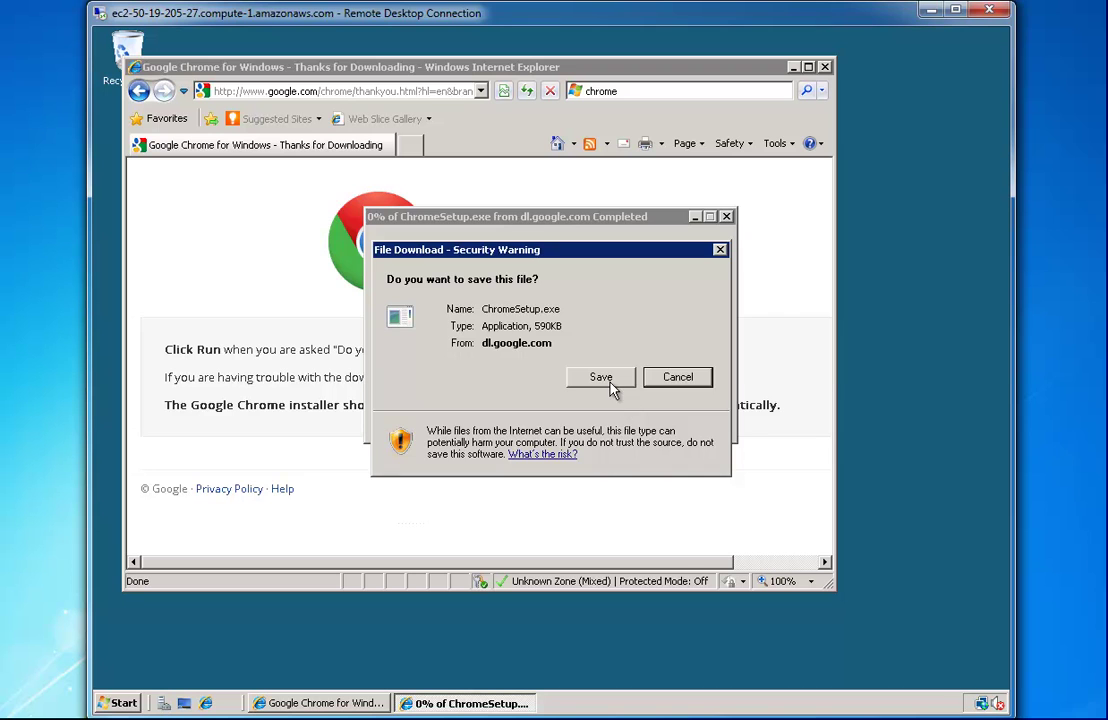
{"action": "left_click", "coordinate": [611, 384]}
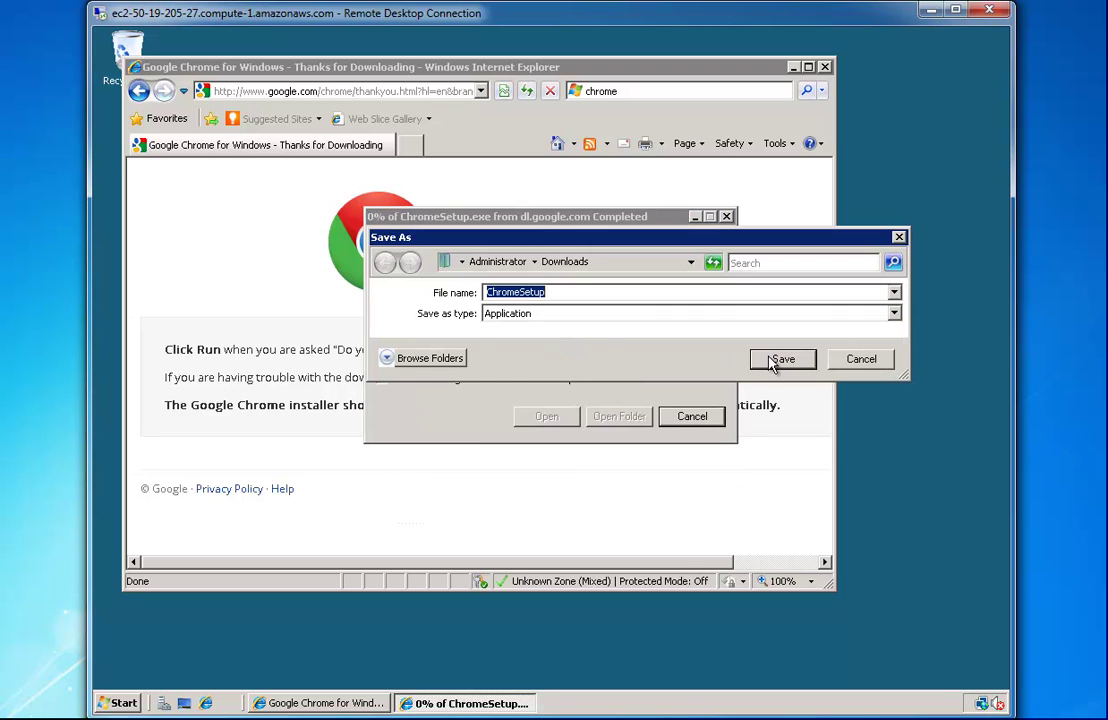
{"action": "left_click", "coordinate": [774, 361]}
Step: Run the downloaded ChromeSetup.exe to install Chrome, and close the Welcome to Chrome page in the new browser
{"action": "left_click", "coordinate": [547, 418]}
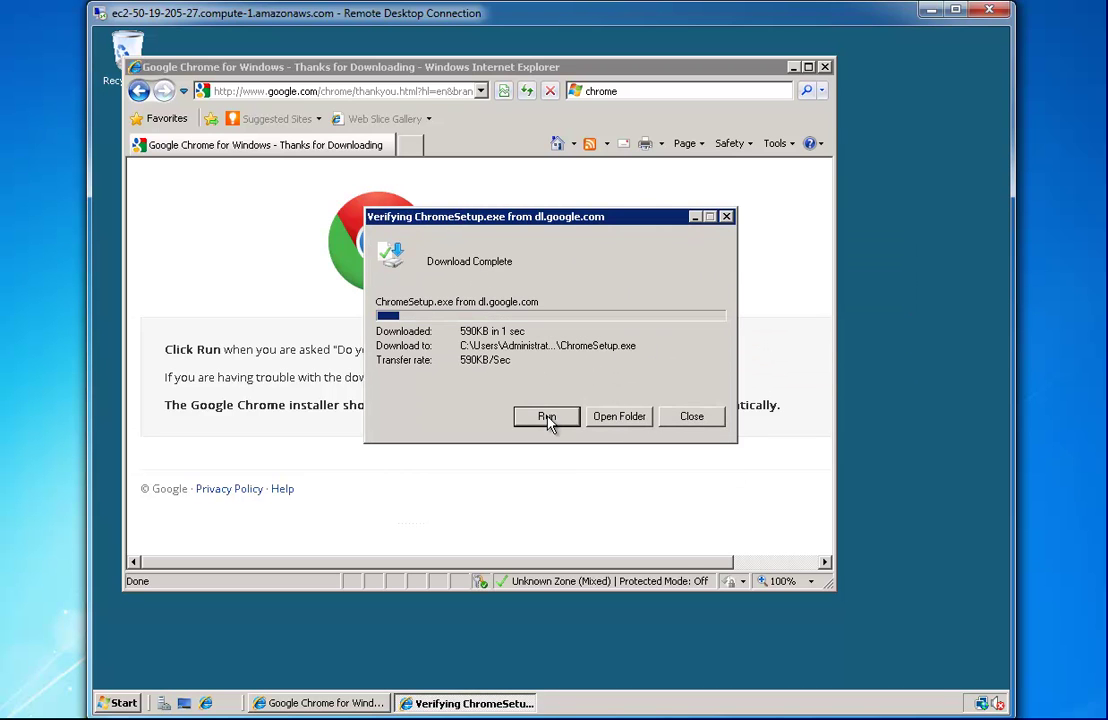
{"action": "left_click", "coordinate": [643, 311]}
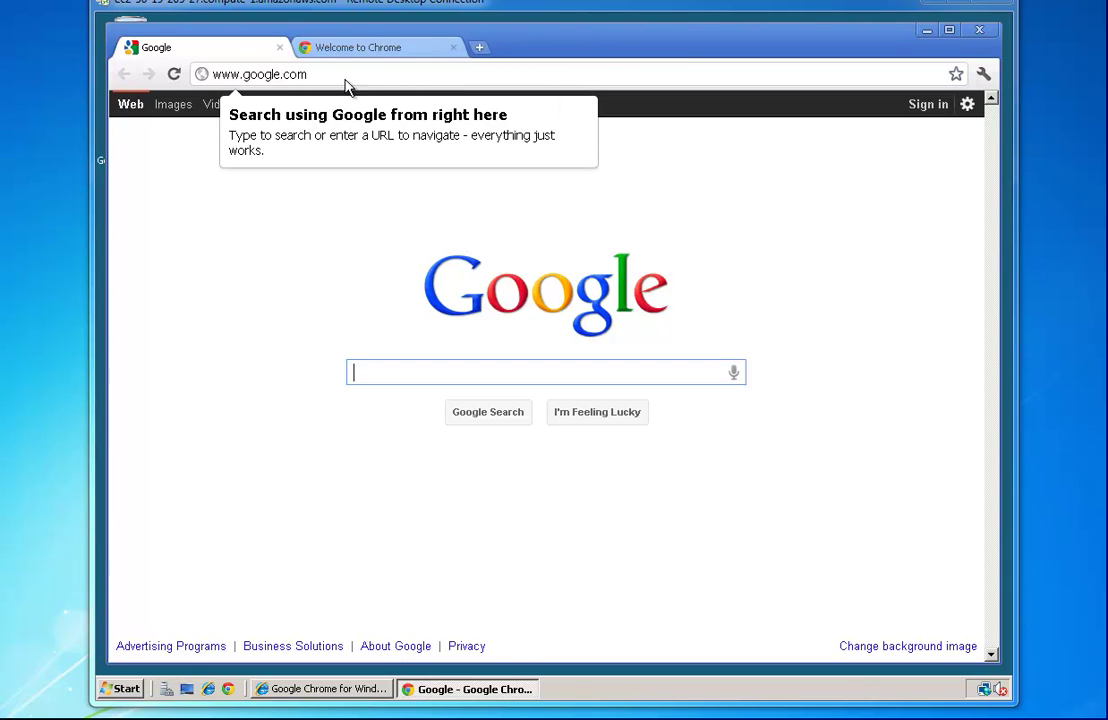
{"action": "left_click", "coordinate": [453, 47]}
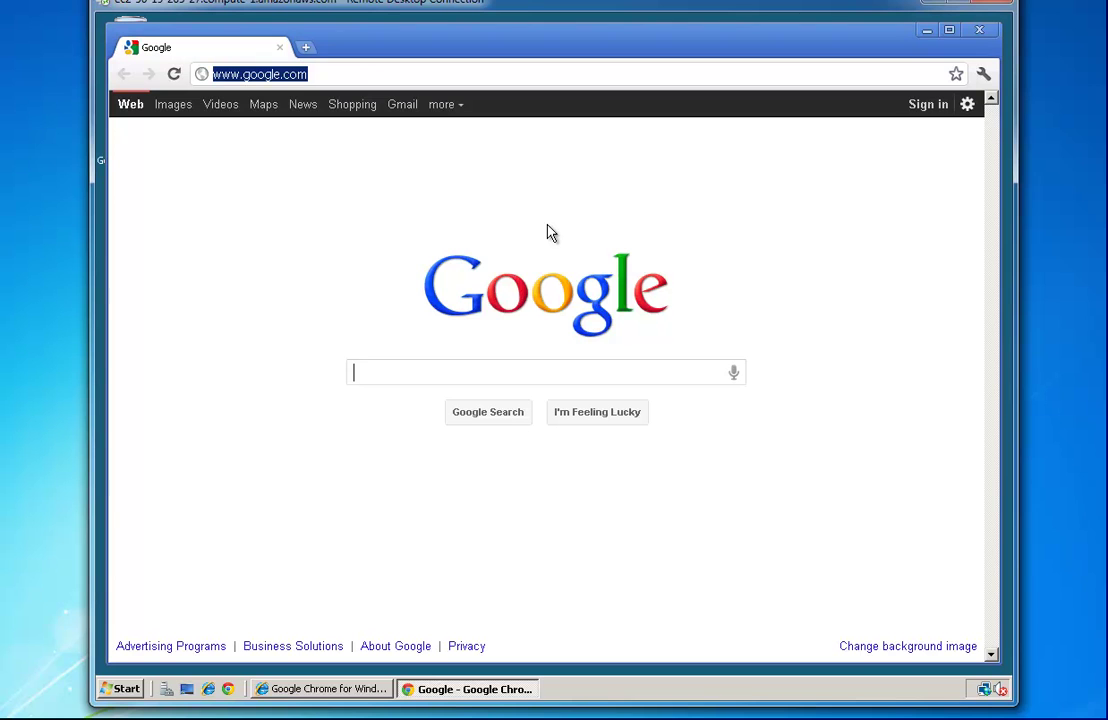
Step: Search Google for "wamp download" in Chrome and open the Download WampServer 2 result
{"action": "type", "text": "wamp download"}
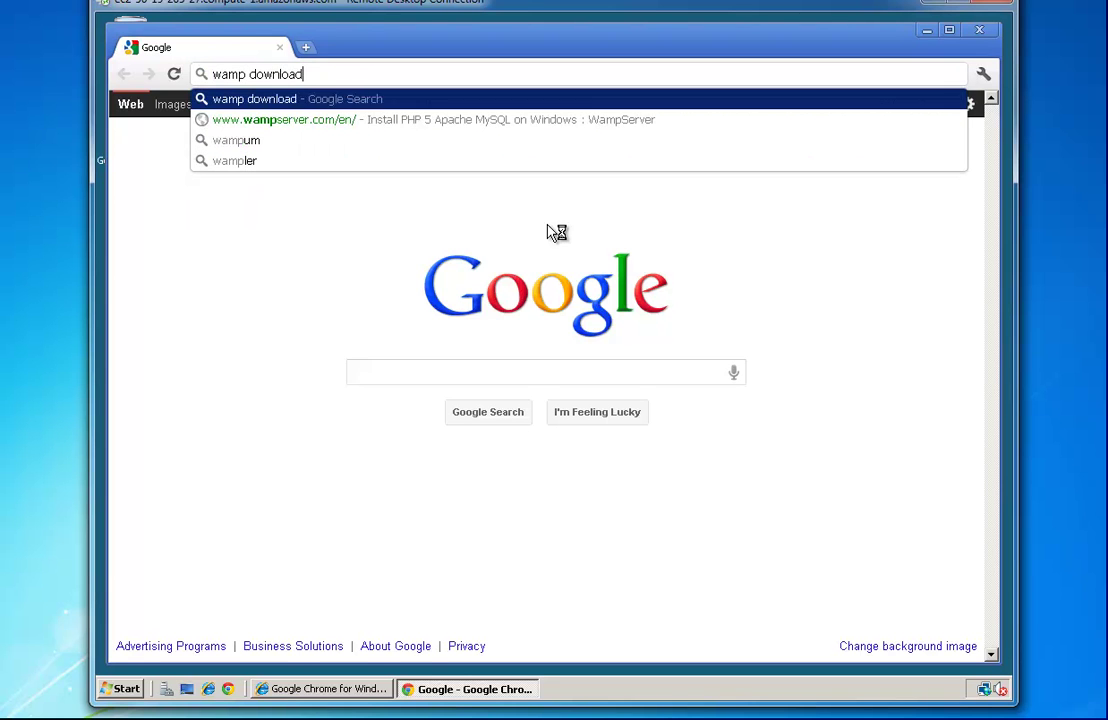
{"action": "key", "text": "Return"}
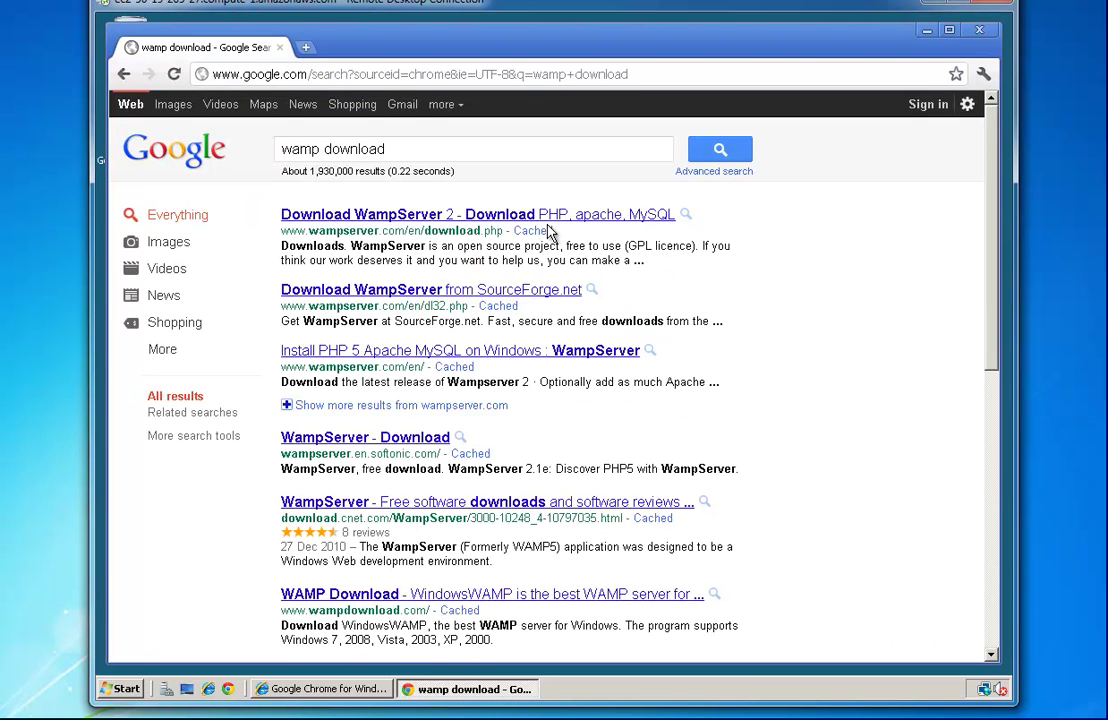
{"action": "left_click", "coordinate": [527, 215]}
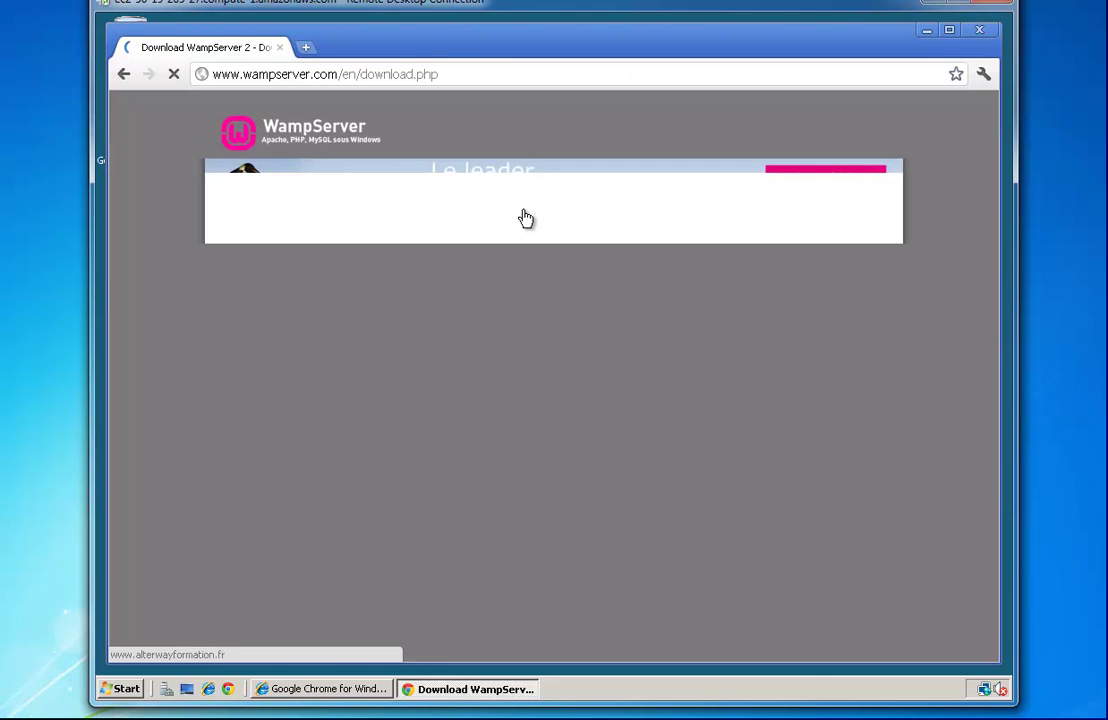
Step: Download the 32-bit WampServer 2.1e installer from the downloads page and keep the file
{"action": "scroll", "coordinate": [500, 435], "scroll_direction": "down", "scroll_amount": 3}
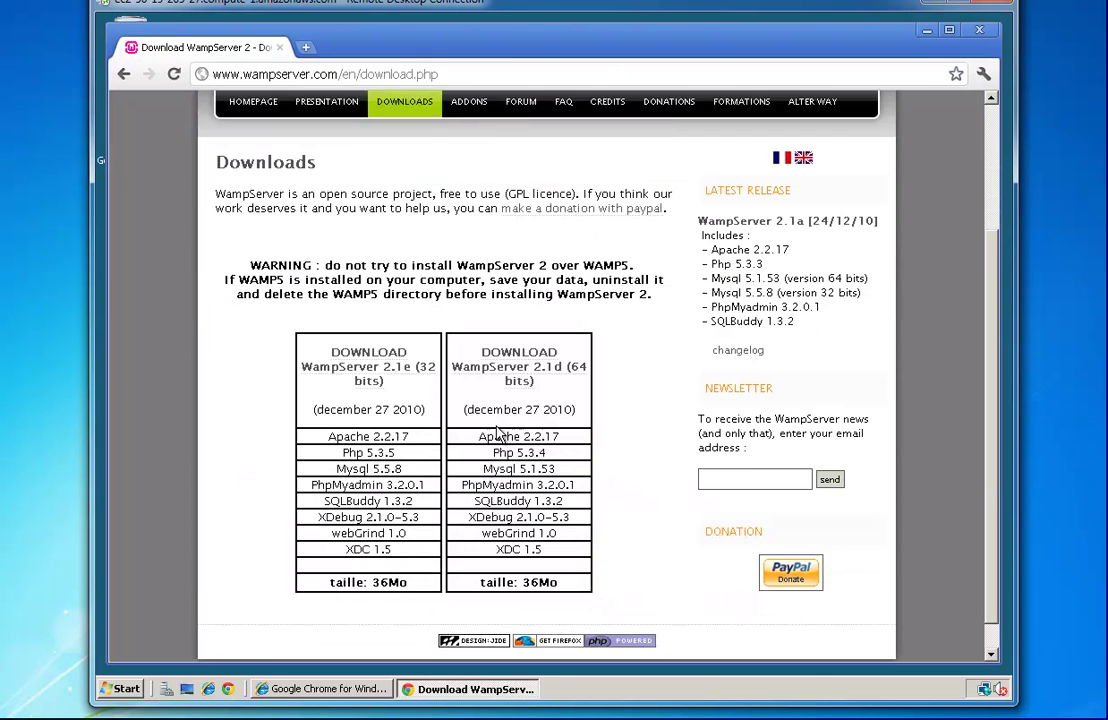
{"action": "scroll", "coordinate": [497, 432], "scroll_direction": "down", "scroll_amount": 1}
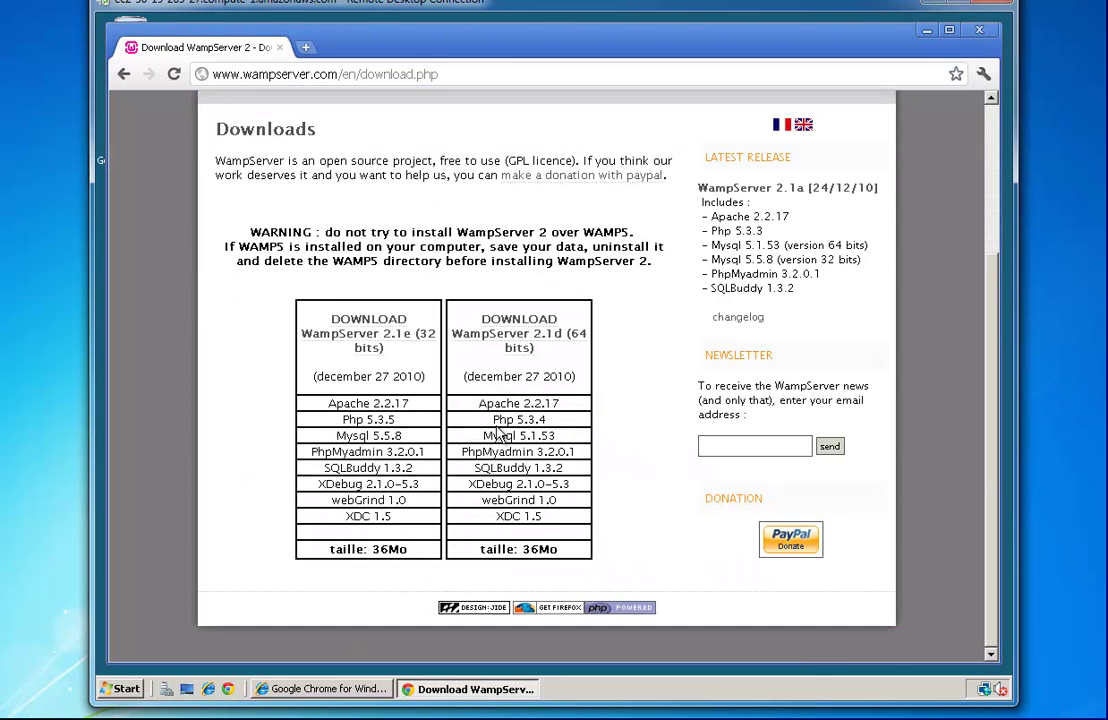
{"action": "left_click", "coordinate": [397, 337]}
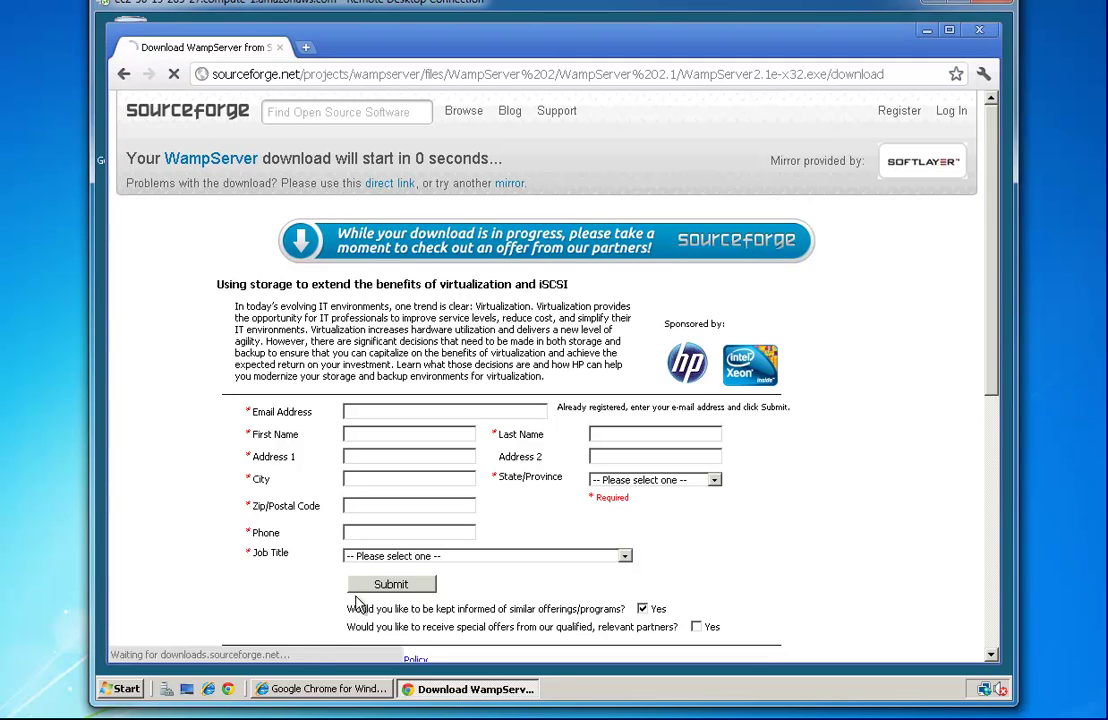
{"action": "left_click", "coordinate": [407, 642]}
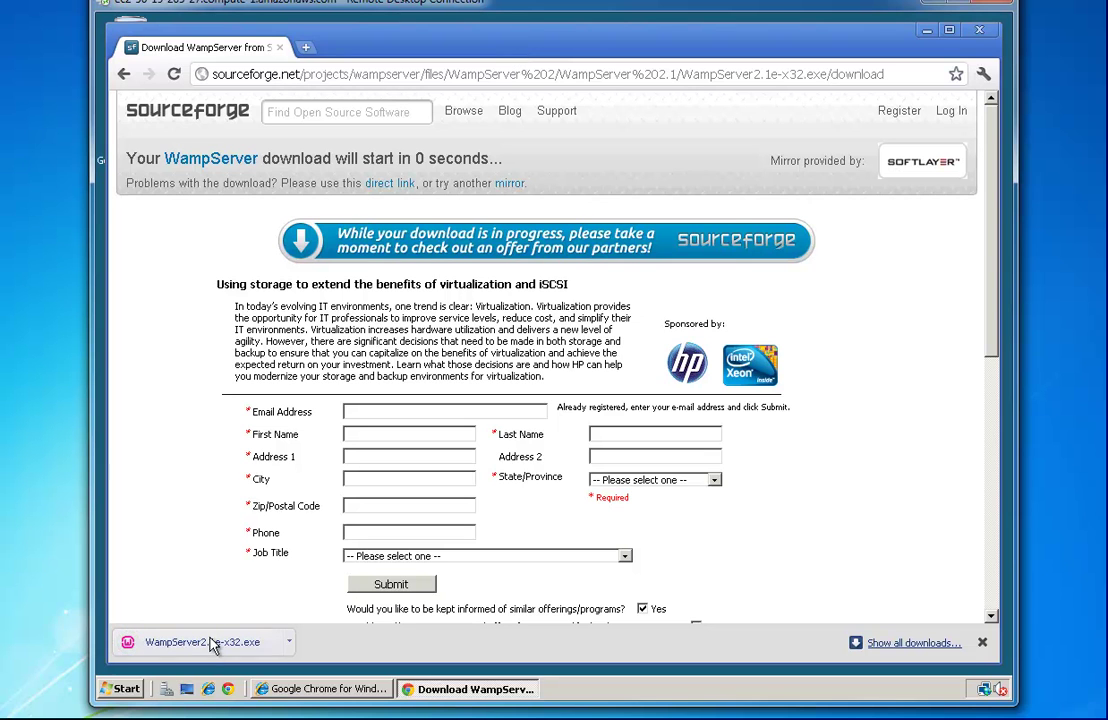
Step: Run the downloaded WampServer installer, accept the license agreement, and install with the default settings
{"action": "left_click", "coordinate": [213, 642]}
{"action": "left_click", "coordinate": [604, 364]}
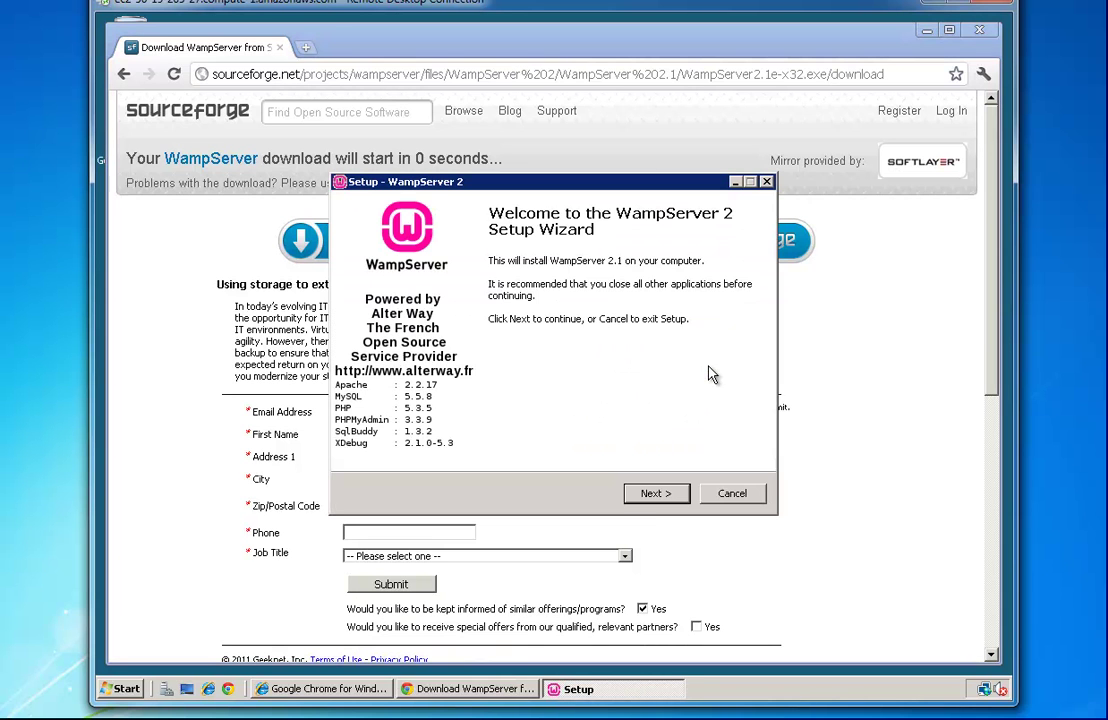
{"action": "left_click", "coordinate": [655, 493]}
{"action": "left_click", "coordinate": [373, 437]}
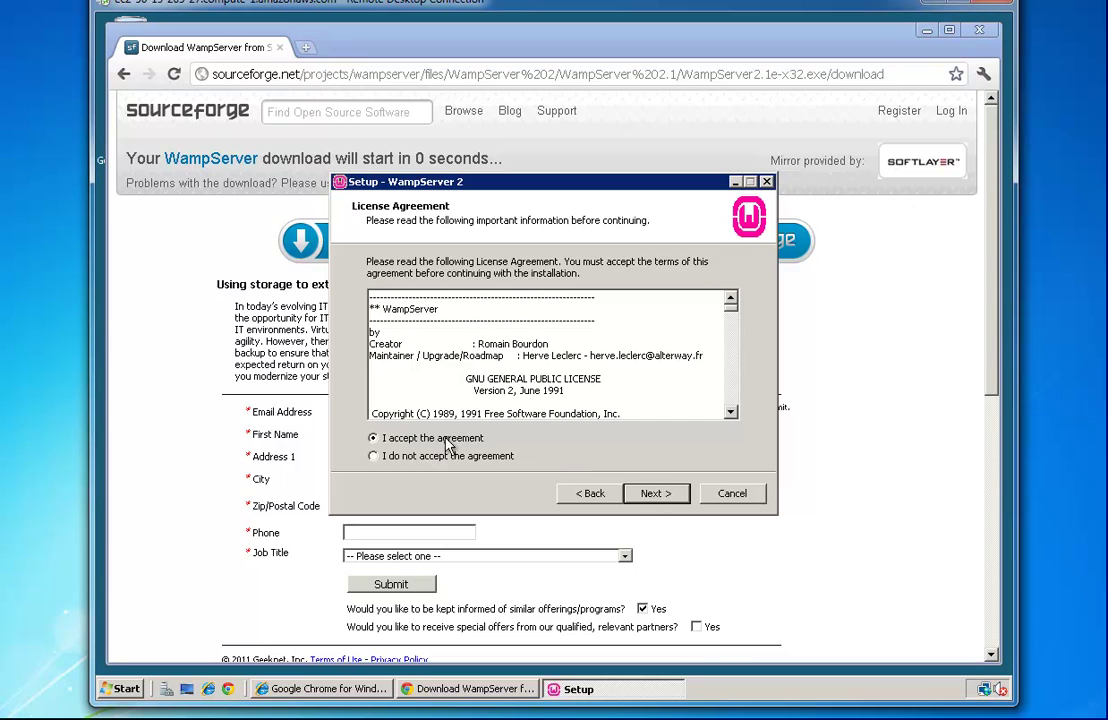
{"action": "left_click", "coordinate": [652, 495]}
{"action": "left_click", "coordinate": [662, 496]}
{"action": "left_click", "coordinate": [655, 493]}
{"action": "left_click", "coordinate": [660, 496]}
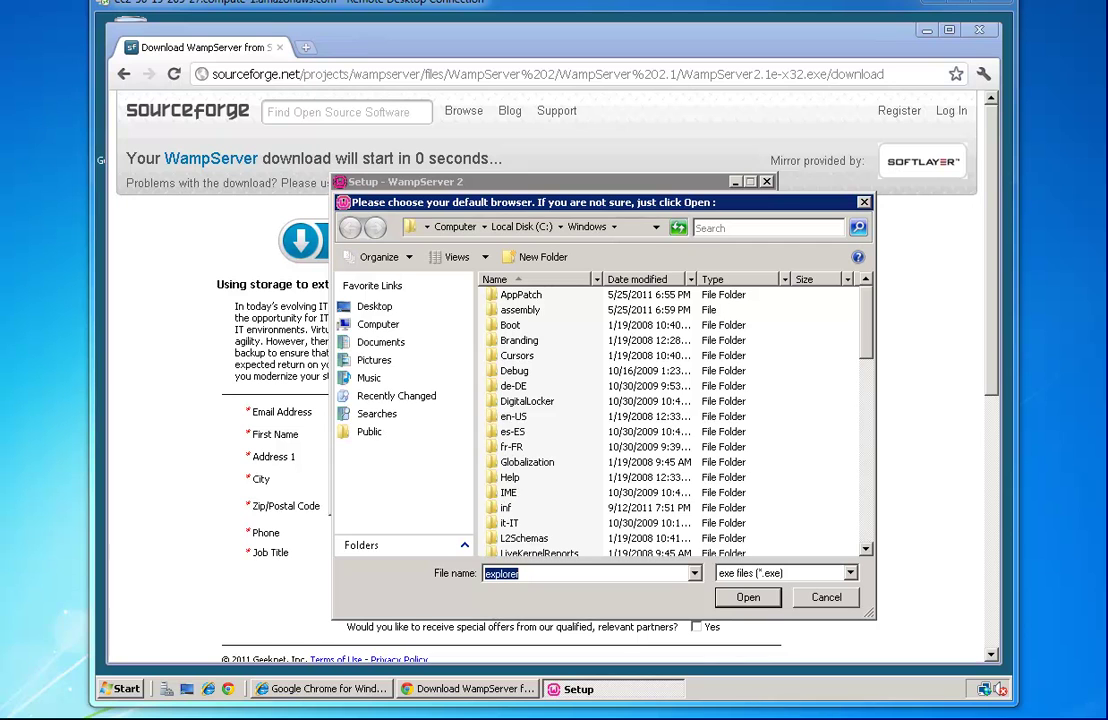
Step: Choose iexplore from Program Files\Internet Explorer as WampServer's default browser and finish the setup with WampServer 2 launching
{"action": "left_click", "coordinate": [533, 229]}
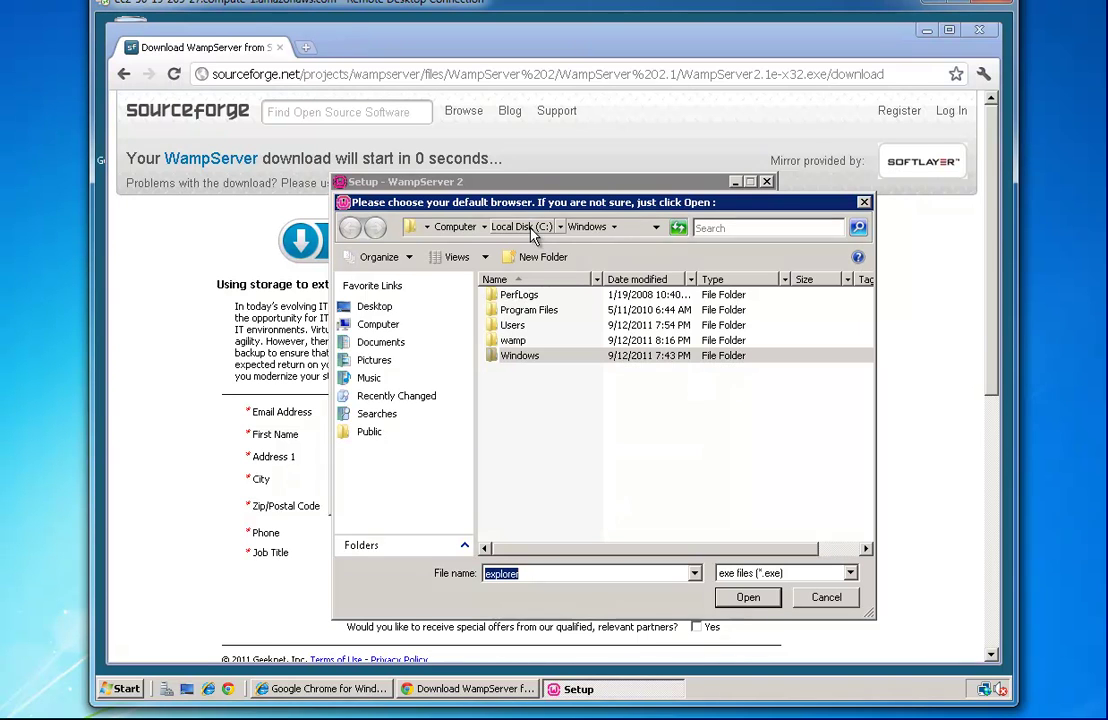
{"action": "double_click", "coordinate": [530, 311]}
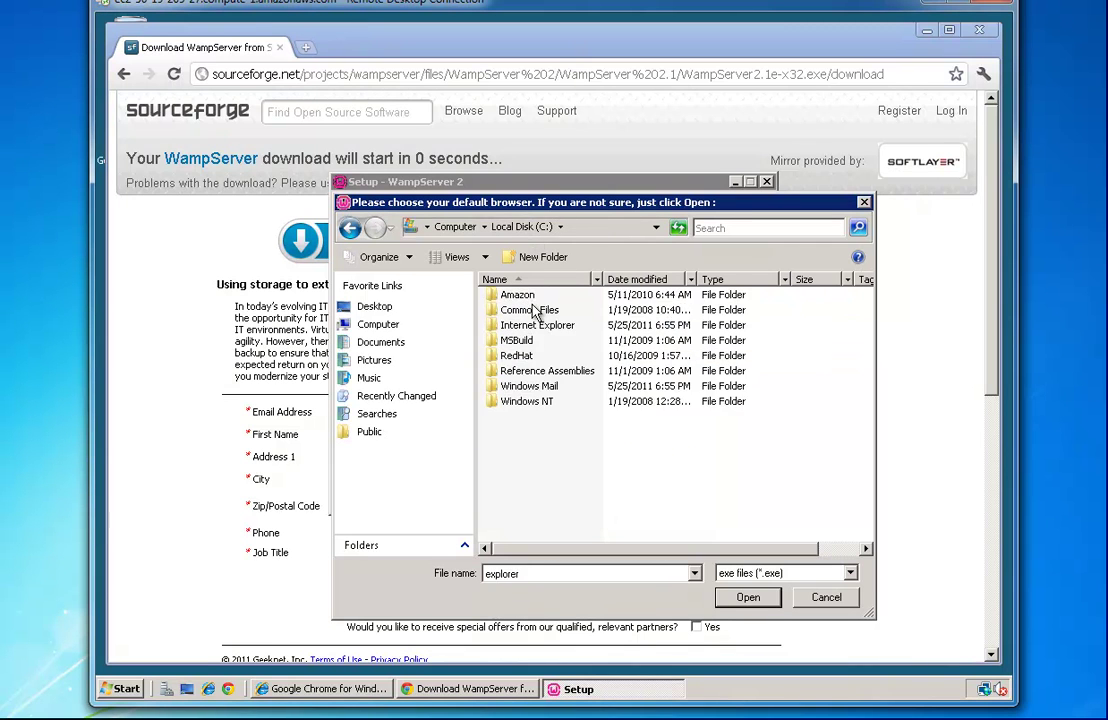
{"action": "double_click", "coordinate": [528, 325]}
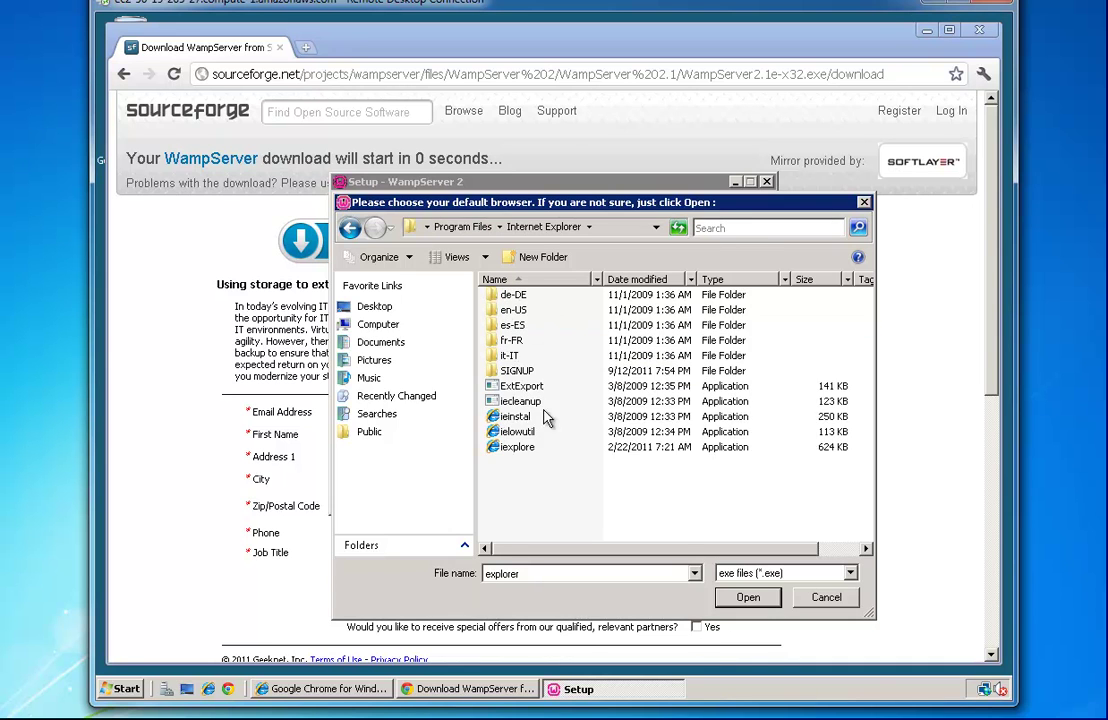
{"action": "double_click", "coordinate": [519, 447]}
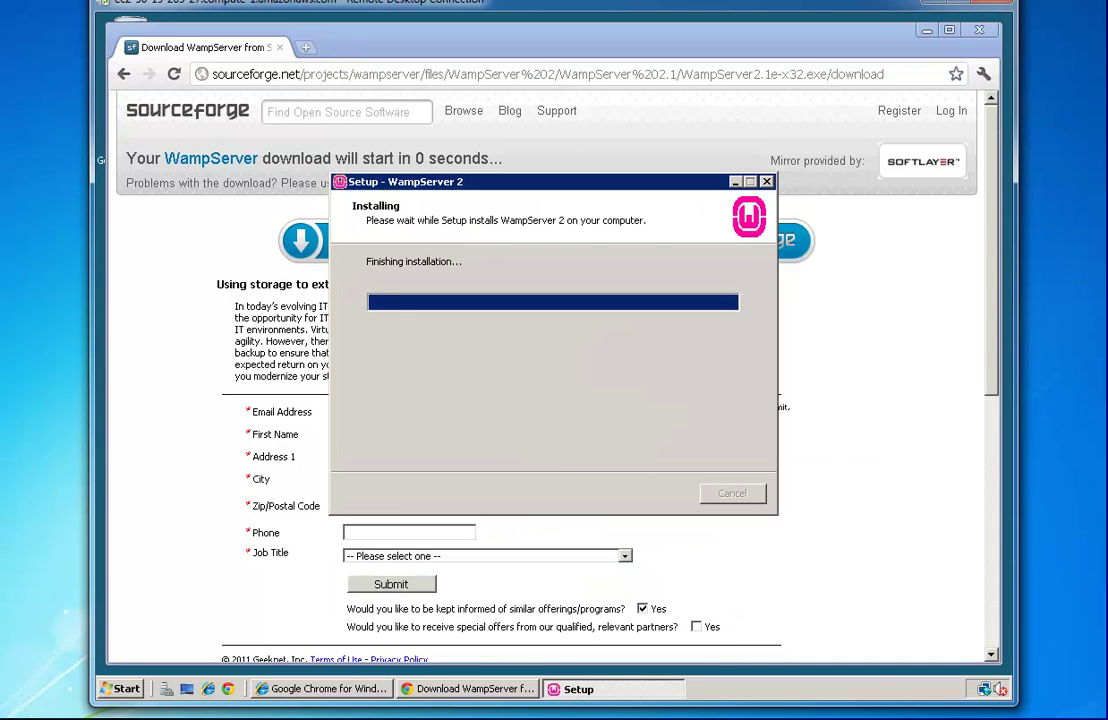
{"action": "left_click", "coordinate": [672, 495]}
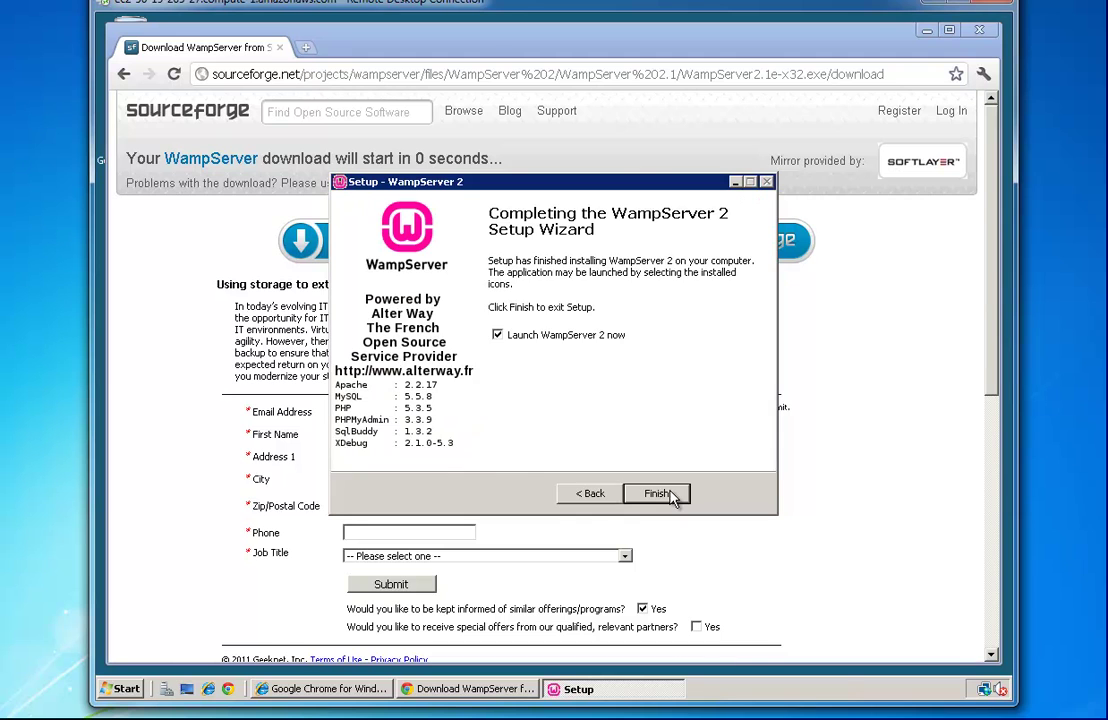
{"action": "left_click", "coordinate": [658, 494]}
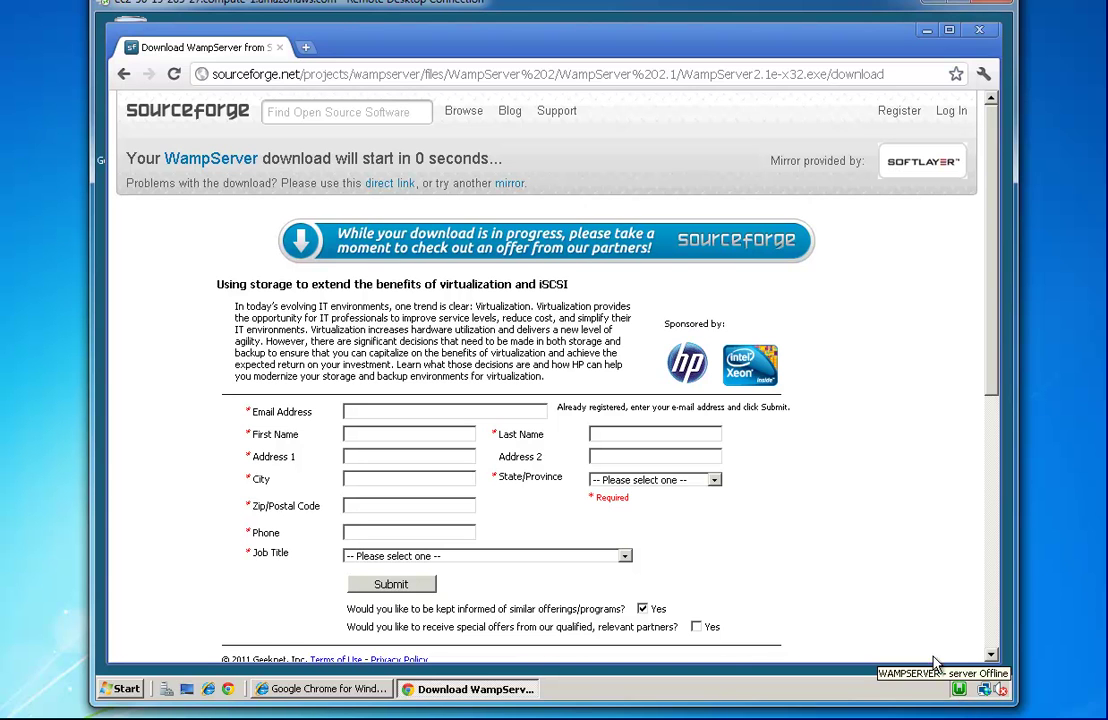
{"action": "left_click", "coordinate": [305, 75]}
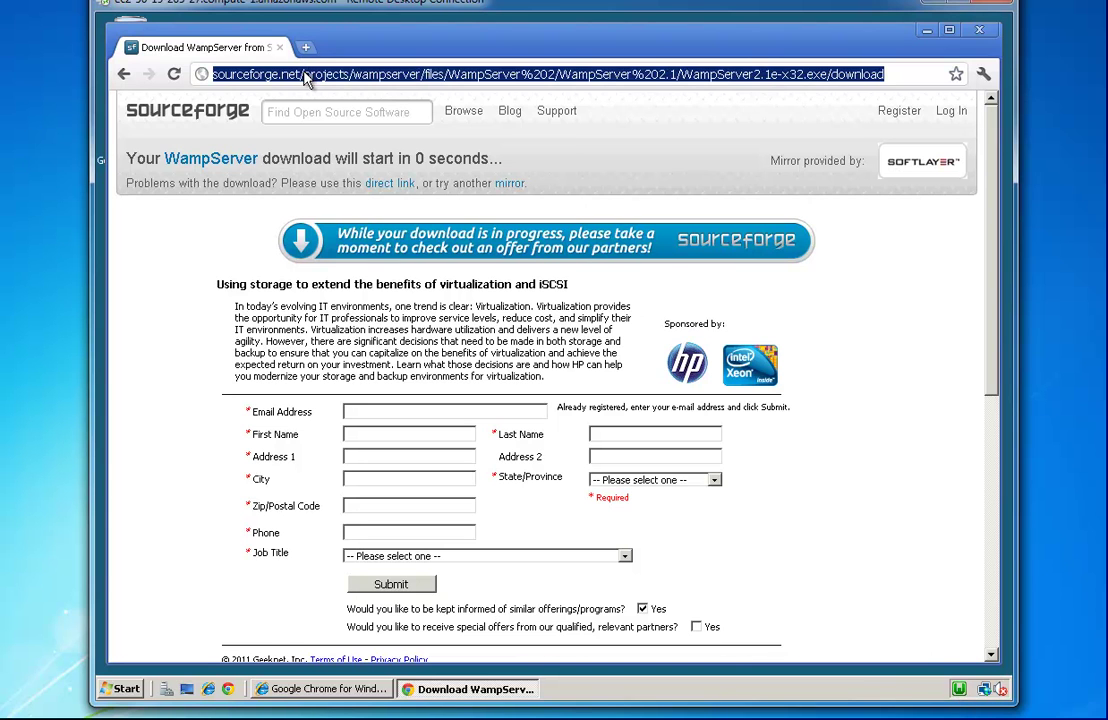
{"action": "type", "text": "localhost"}
{"action": "key", "text": "Return"}
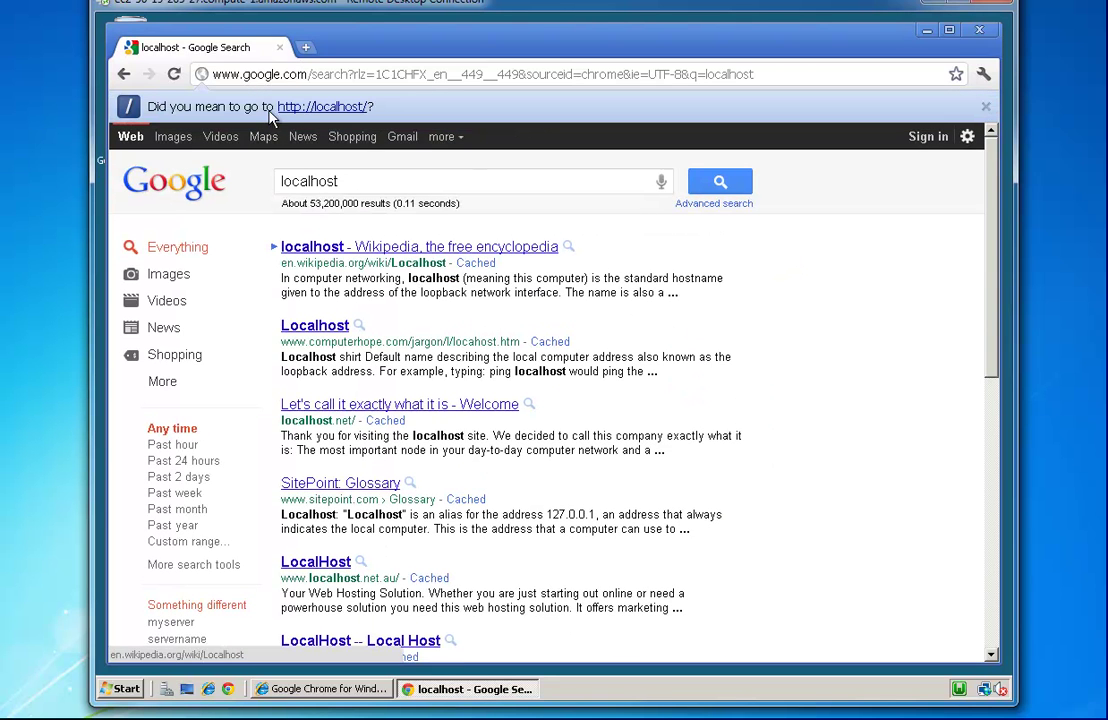
{"action": "left_click", "coordinate": [297, 108]}
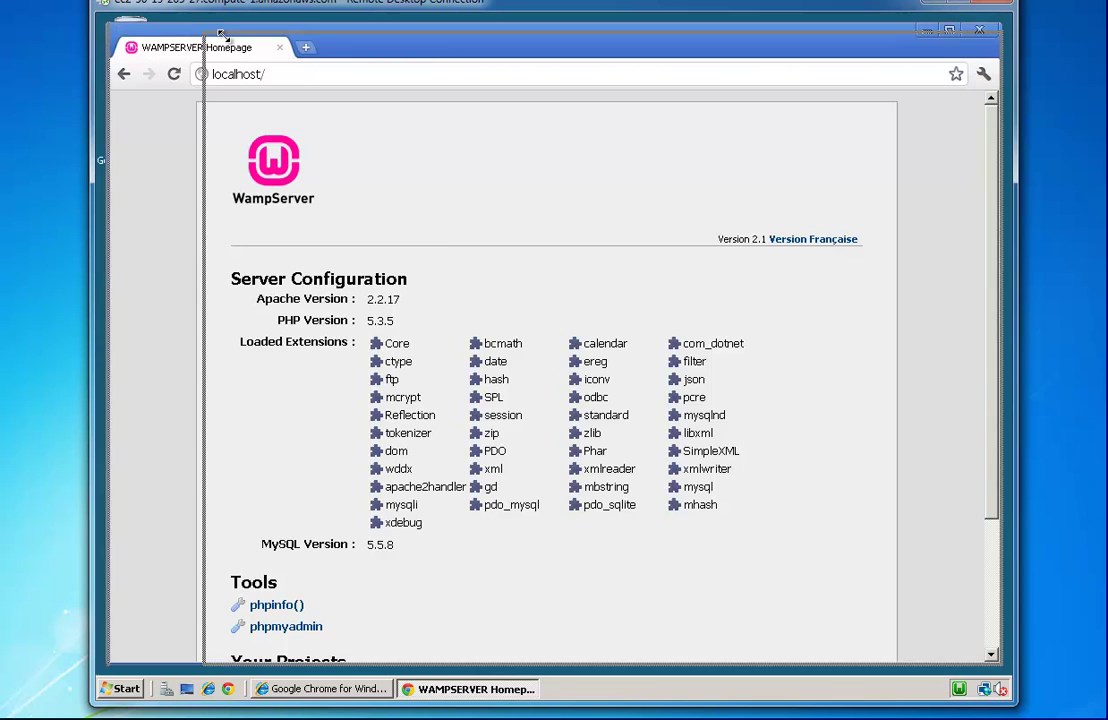
{"action": "left_click_drag", "start_coordinate": [105, 22], "coordinate": [240, 32]}
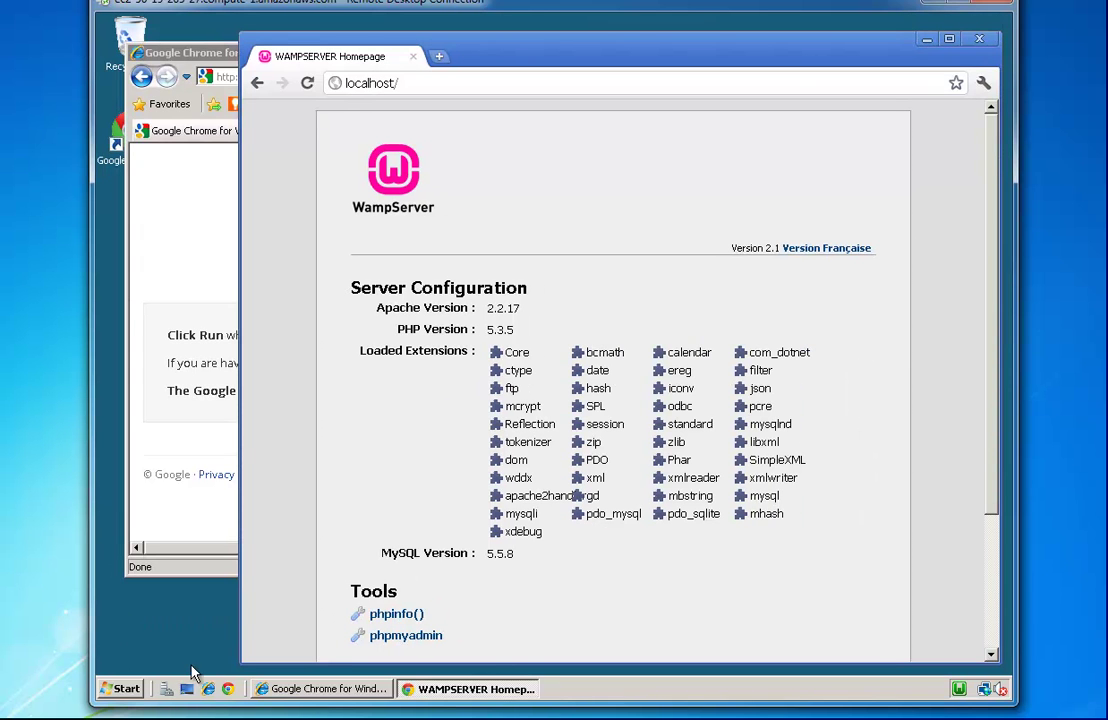
Step: Open the C:\wamp\www folder in Windows Explorer
{"action": "left_click", "coordinate": [121, 689]}
{"action": "left_click", "coordinate": [380, 375]}
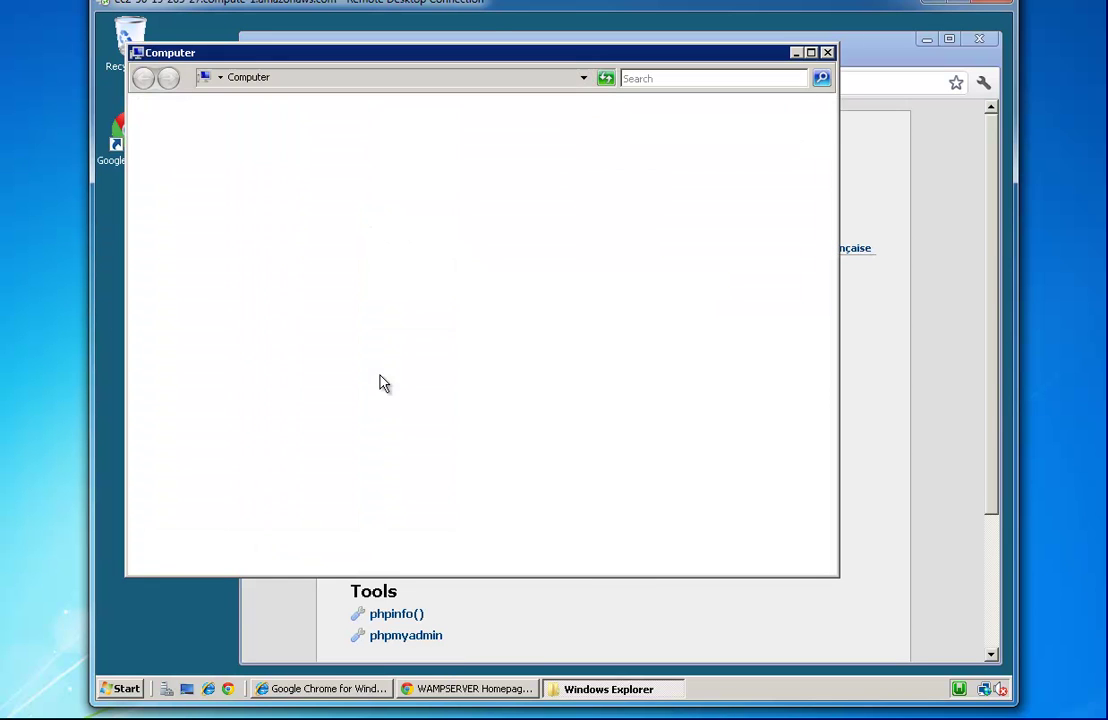
{"action": "double_click", "coordinate": [307, 172]}
{"action": "double_click", "coordinate": [317, 191]}
{"action": "double_click", "coordinate": [303, 267]}
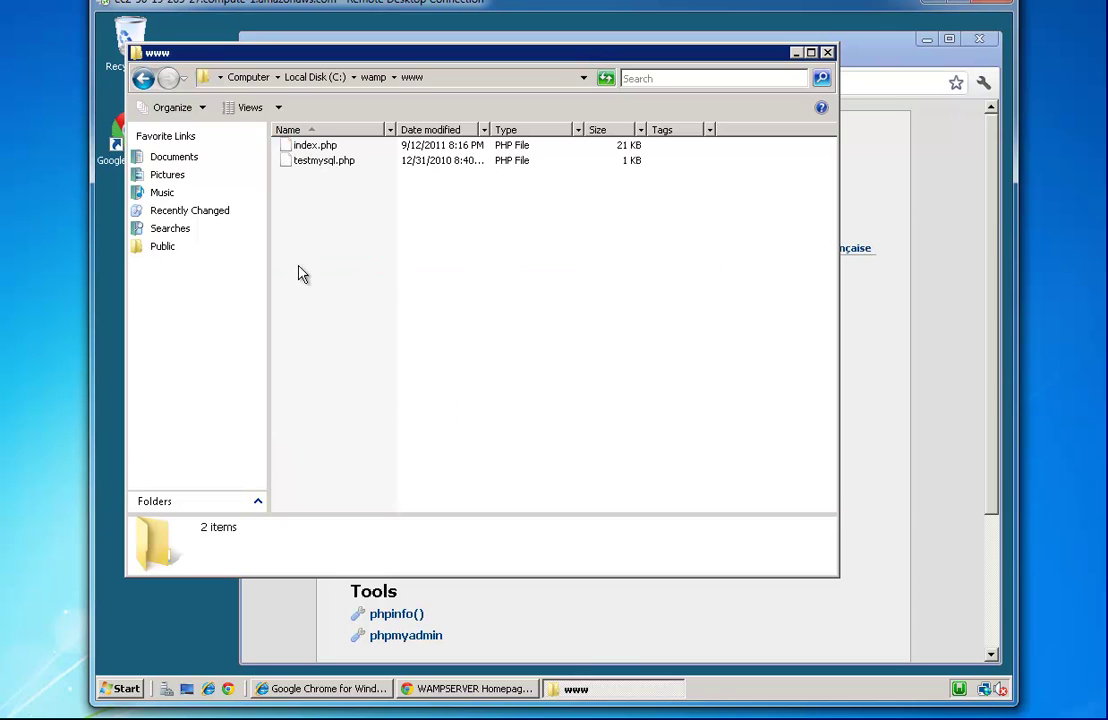
Step: Create a new text document in the www folder, keeping its default name
{"action": "right_click", "coordinate": [328, 222]}
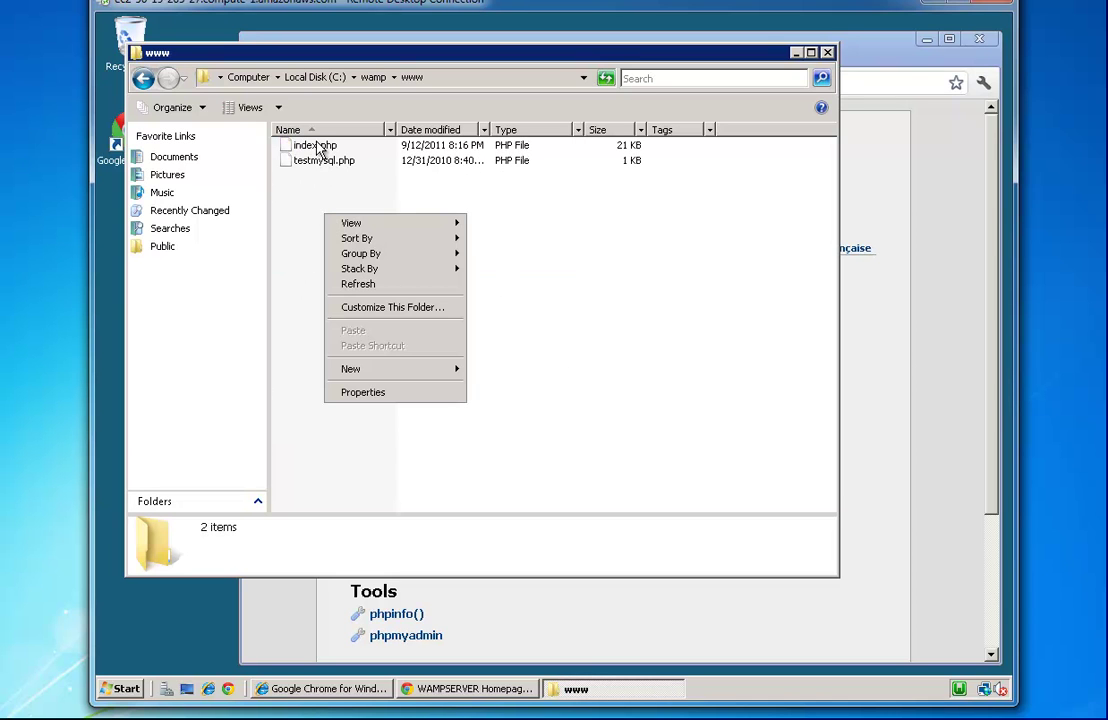
{"action": "mouse_move", "coordinate": [385, 369]}
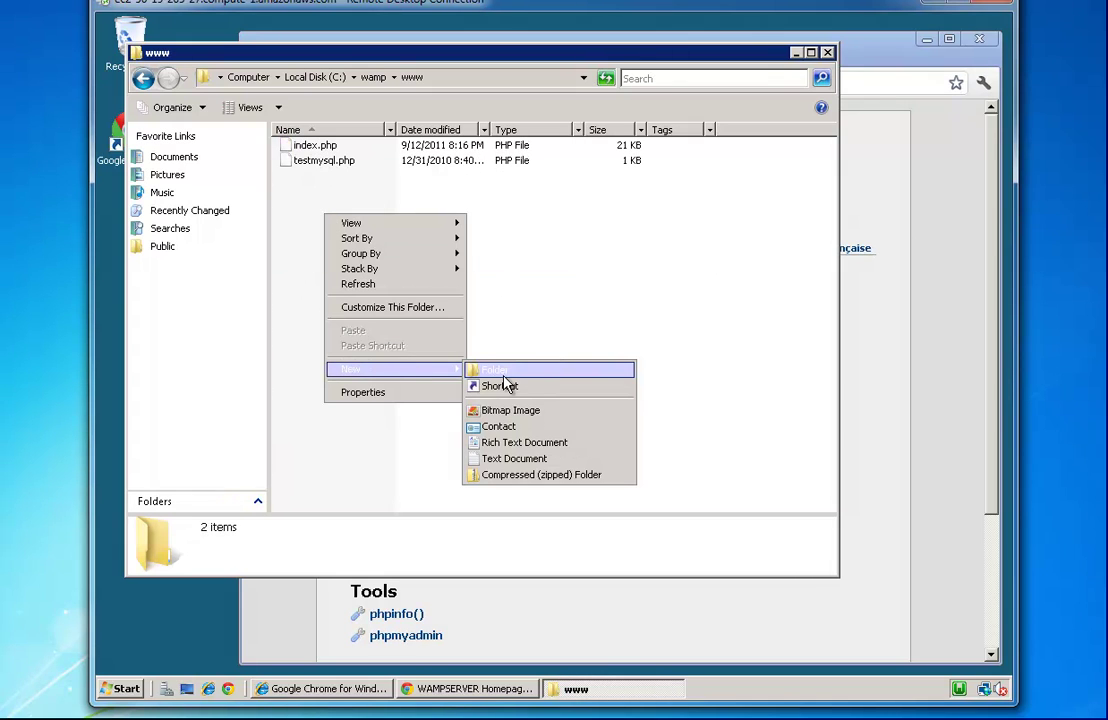
{"action": "left_click", "coordinate": [512, 459]}
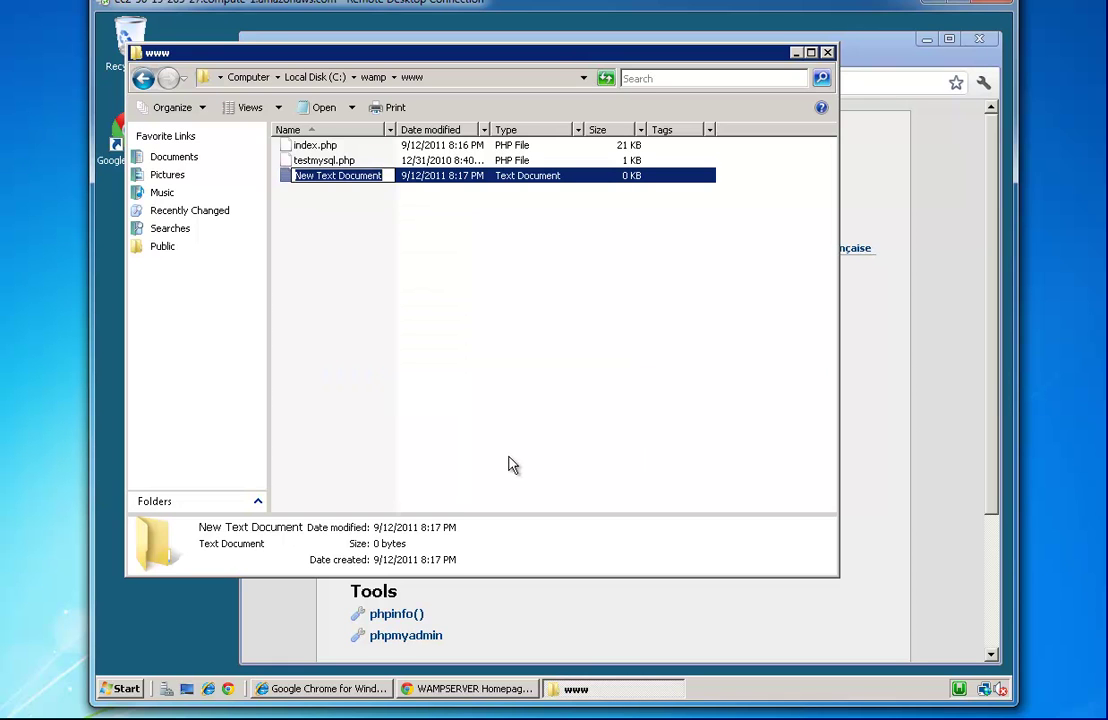
{"action": "key", "text": "Return"}
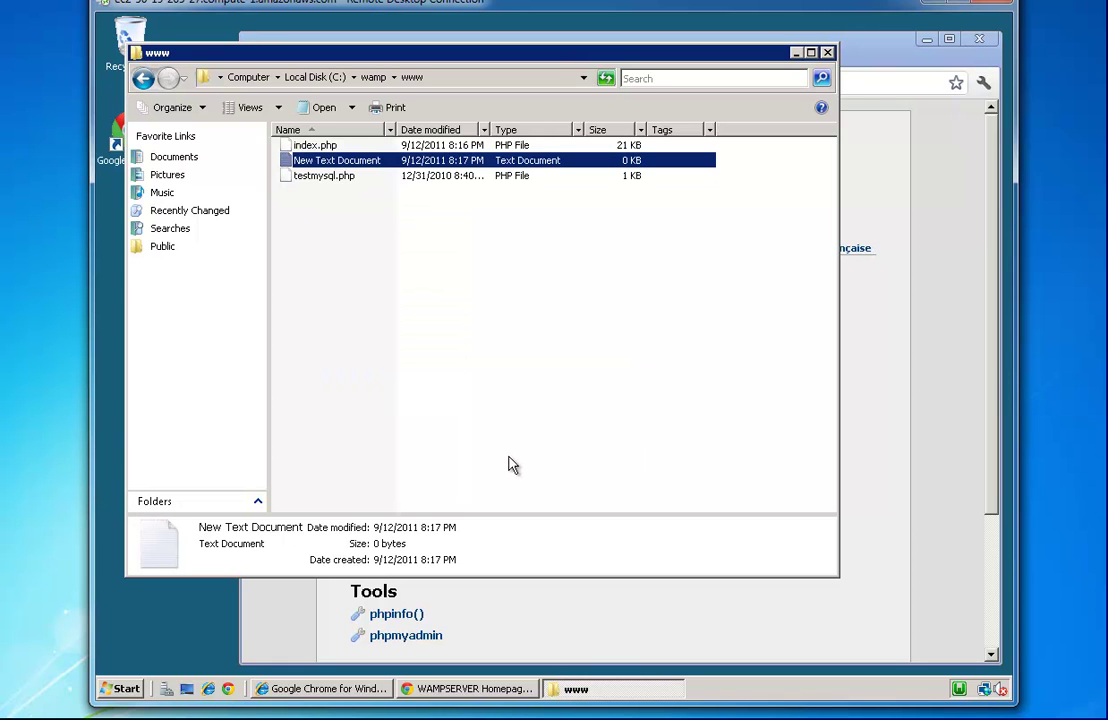
{"action": "key", "text": "alt+t"}
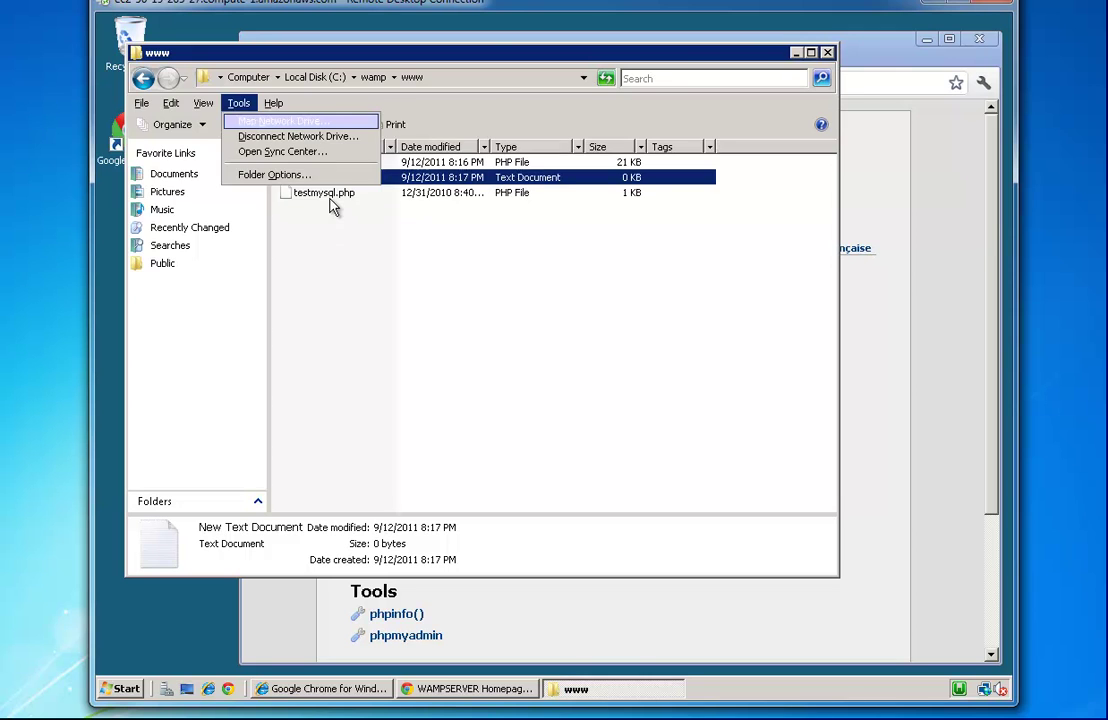
{"action": "left_click", "coordinate": [296, 175]}
{"action": "left_click", "coordinate": [207, 146]}
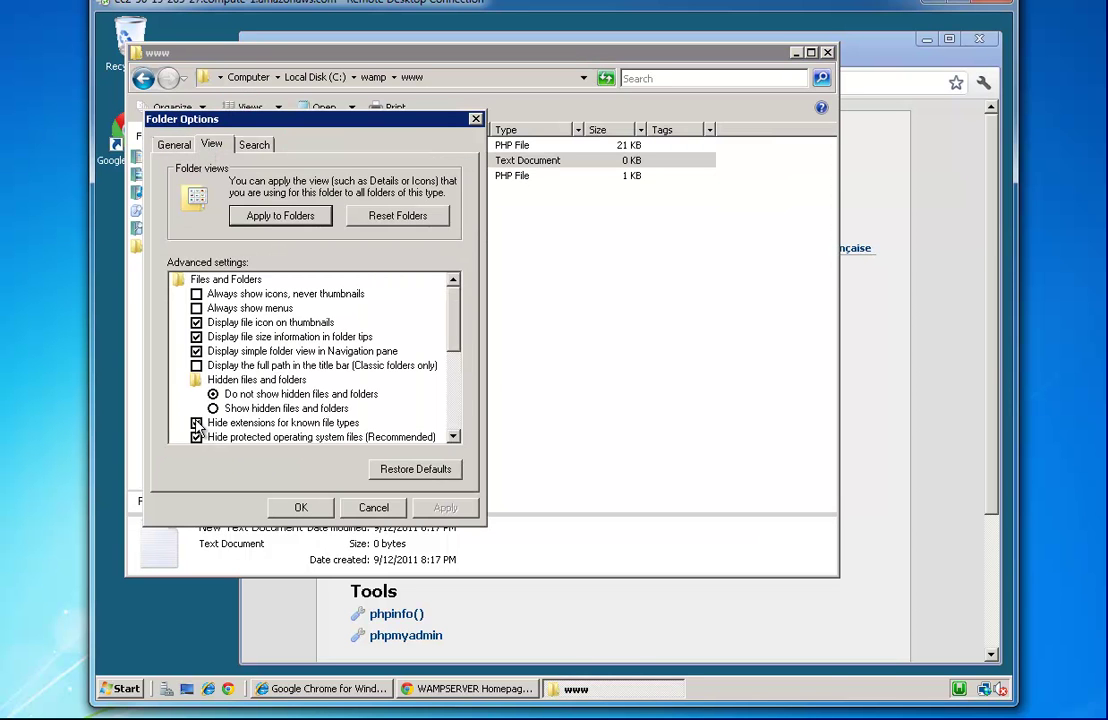
{"action": "left_click", "coordinate": [374, 508]}
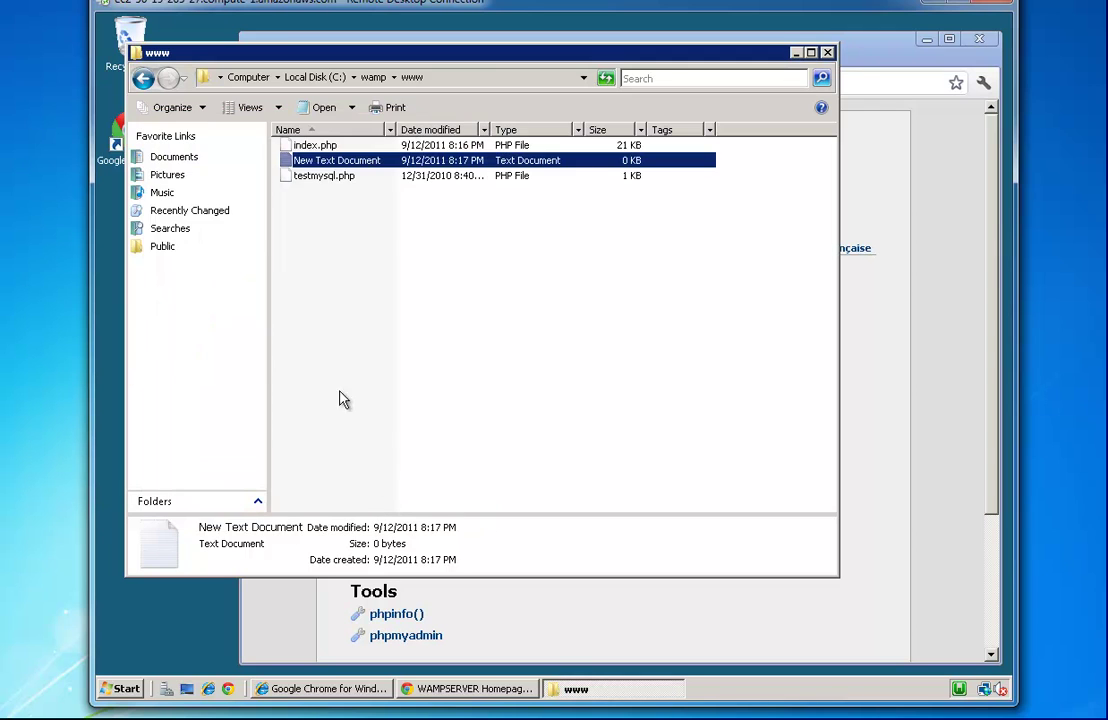
Step: Turn on the permanent menu bar in the www folder window's layout
{"action": "left_click", "coordinate": [200, 108]}
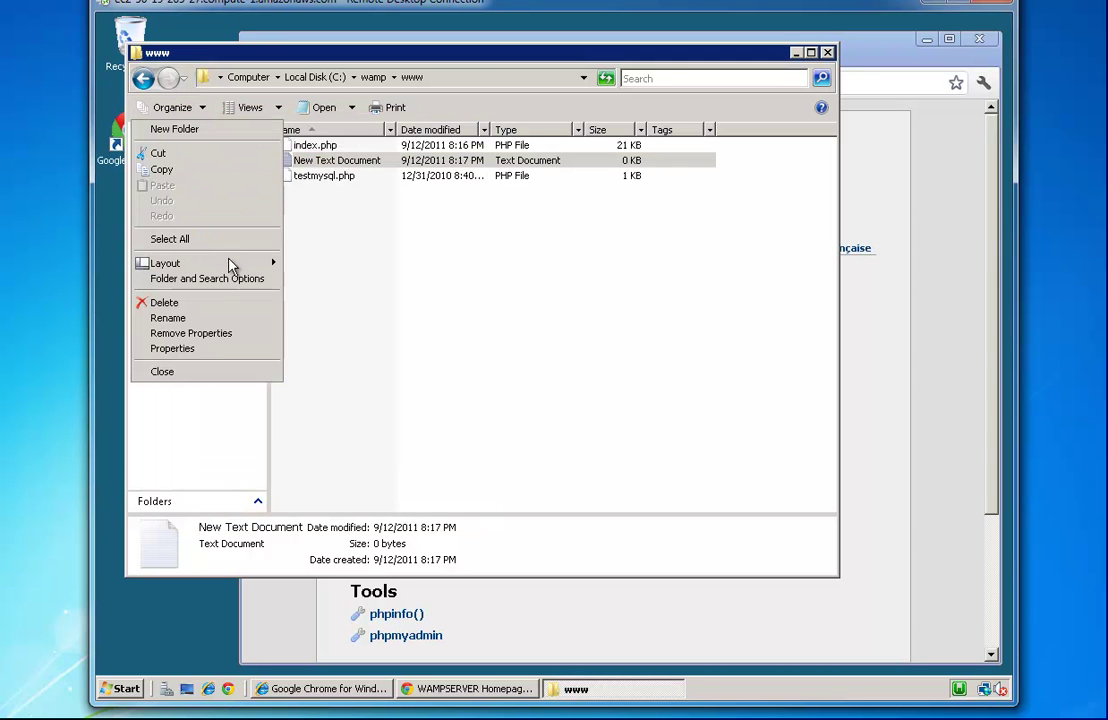
{"action": "mouse_move", "coordinate": [238, 270]}
{"action": "left_click", "coordinate": [328, 263]}
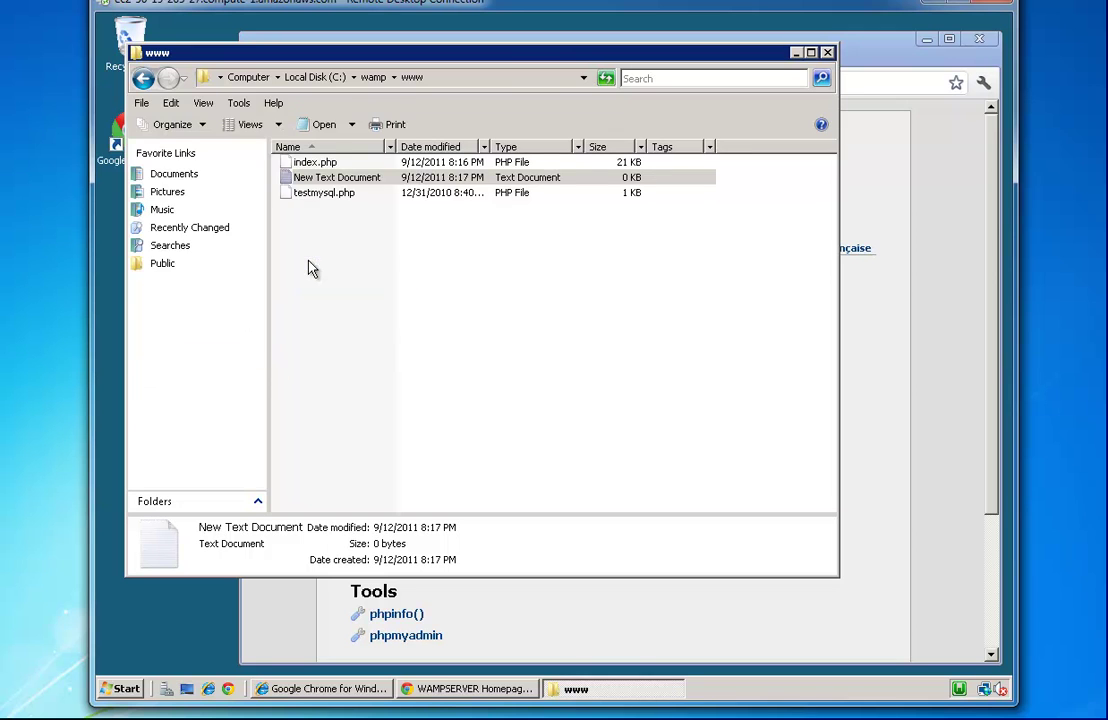
Step: Turn off hiding extensions for known file types, applying the view to folders, and widen the file list's Name column
{"action": "left_click", "coordinate": [238, 103]}
{"action": "left_click", "coordinate": [260, 175]}
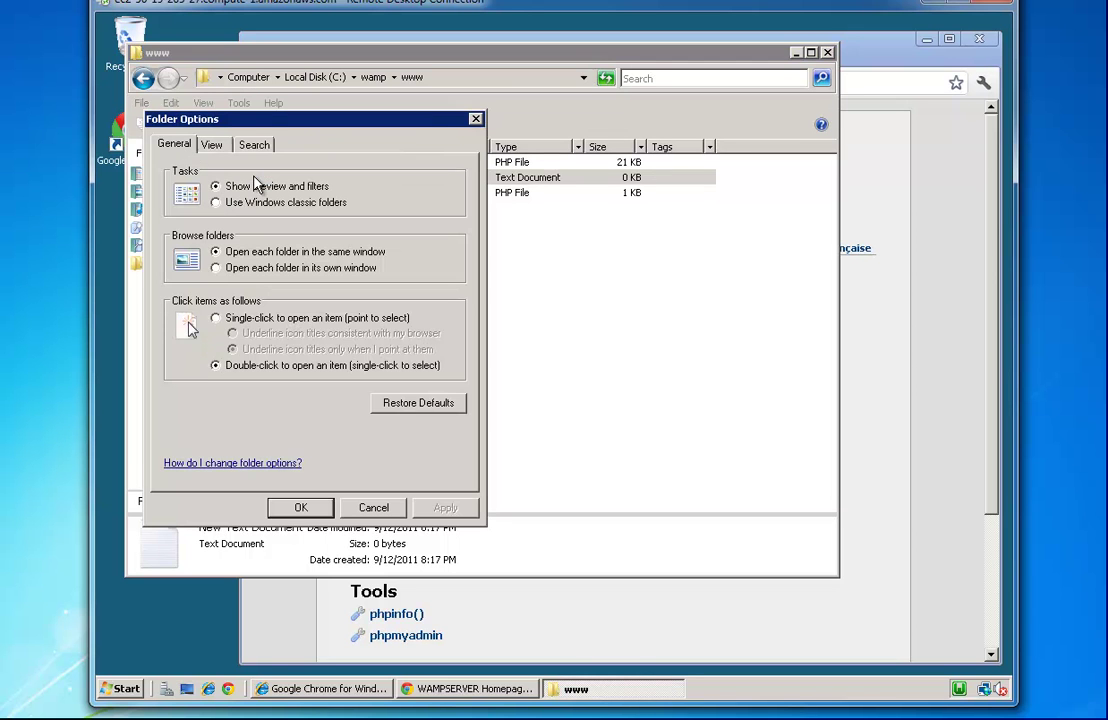
{"action": "left_click", "coordinate": [213, 146]}
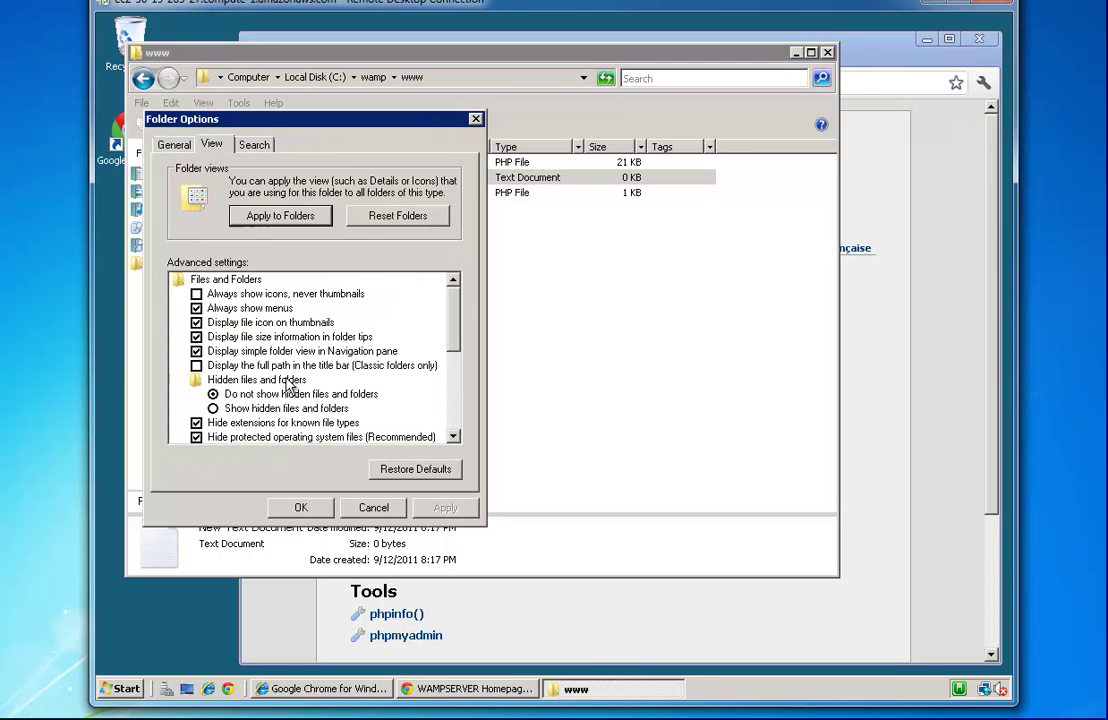
{"action": "left_click", "coordinate": [250, 423]}
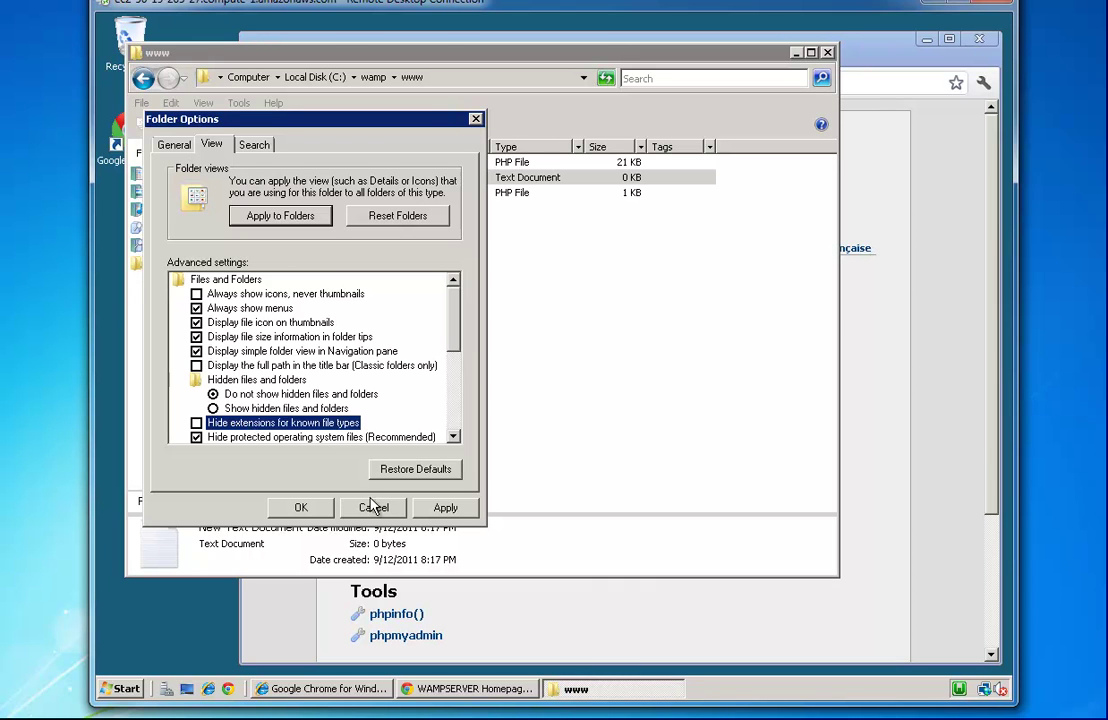
{"action": "left_click", "coordinate": [288, 217]}
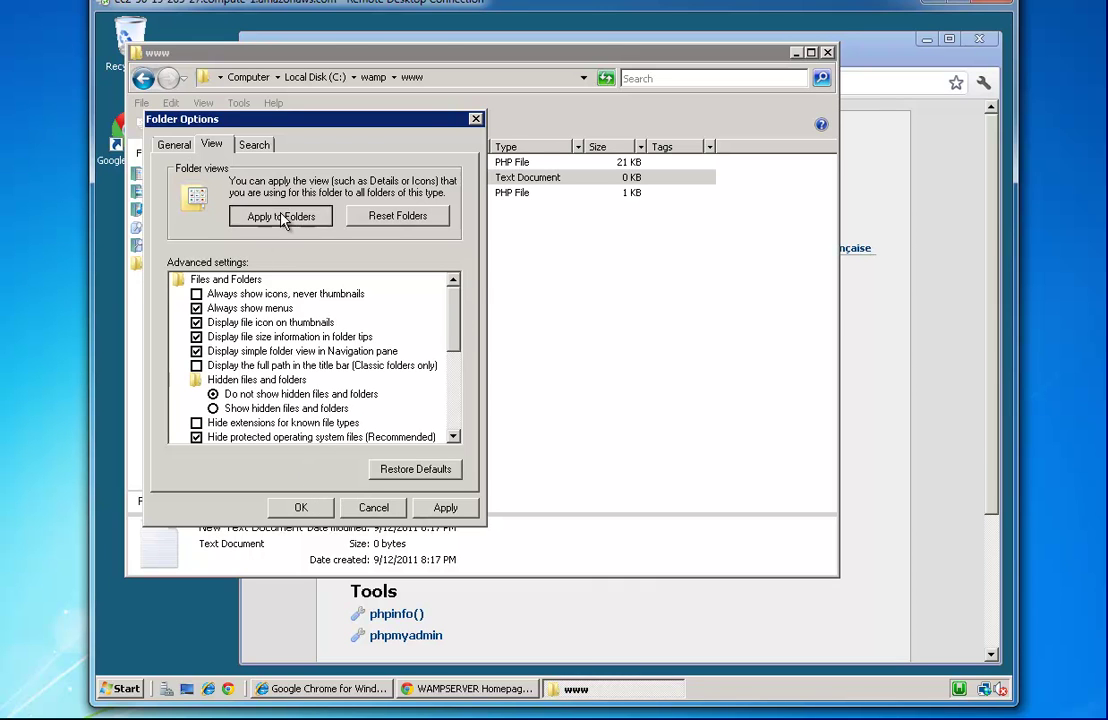
{"action": "left_click", "coordinate": [296, 507]}
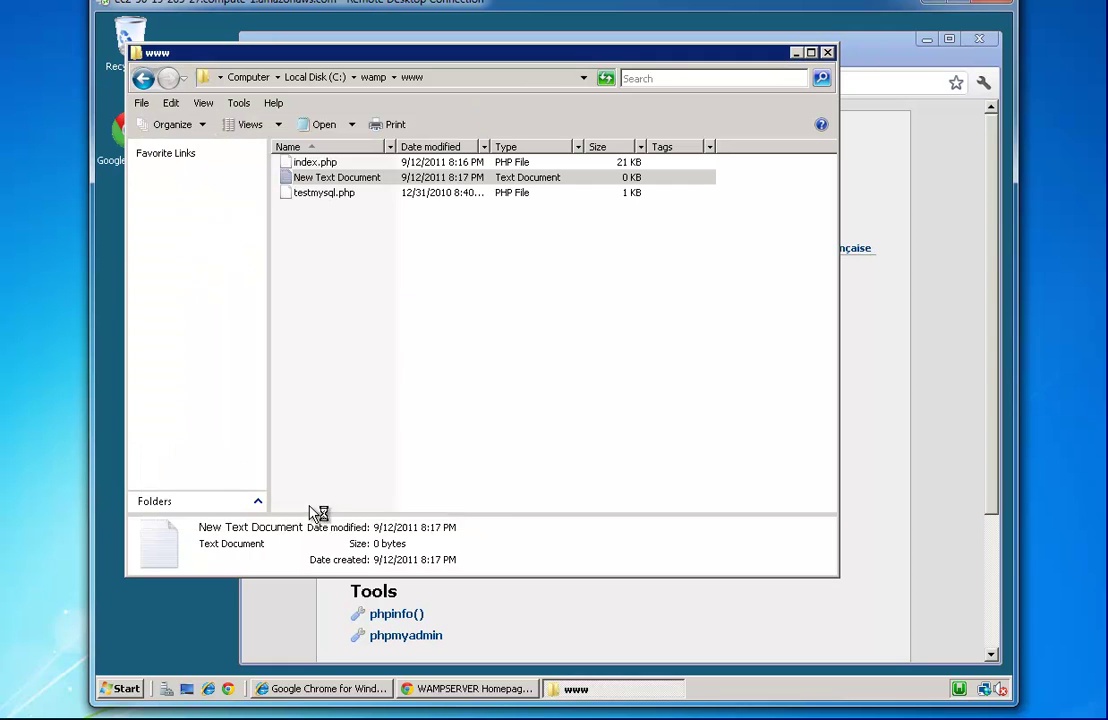
{"action": "double_click", "coordinate": [406, 146]}
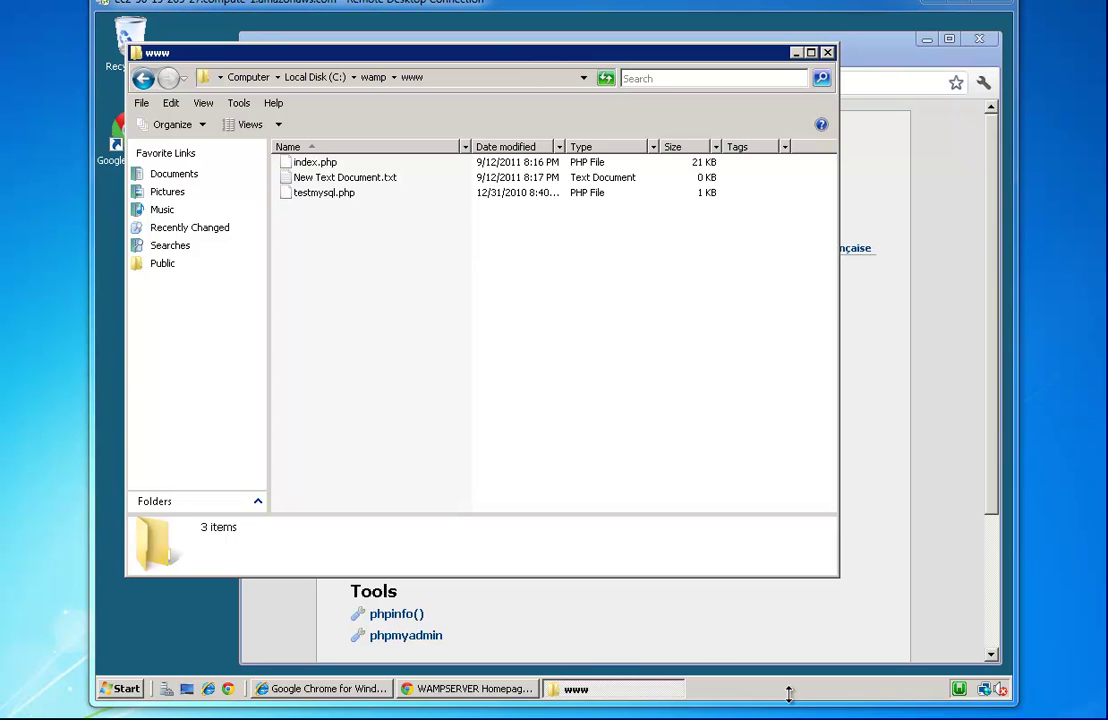
Step: Minimize the Chrome window and create a new text document named test.html in the www folder
{"action": "left_click", "coordinate": [478, 688]}
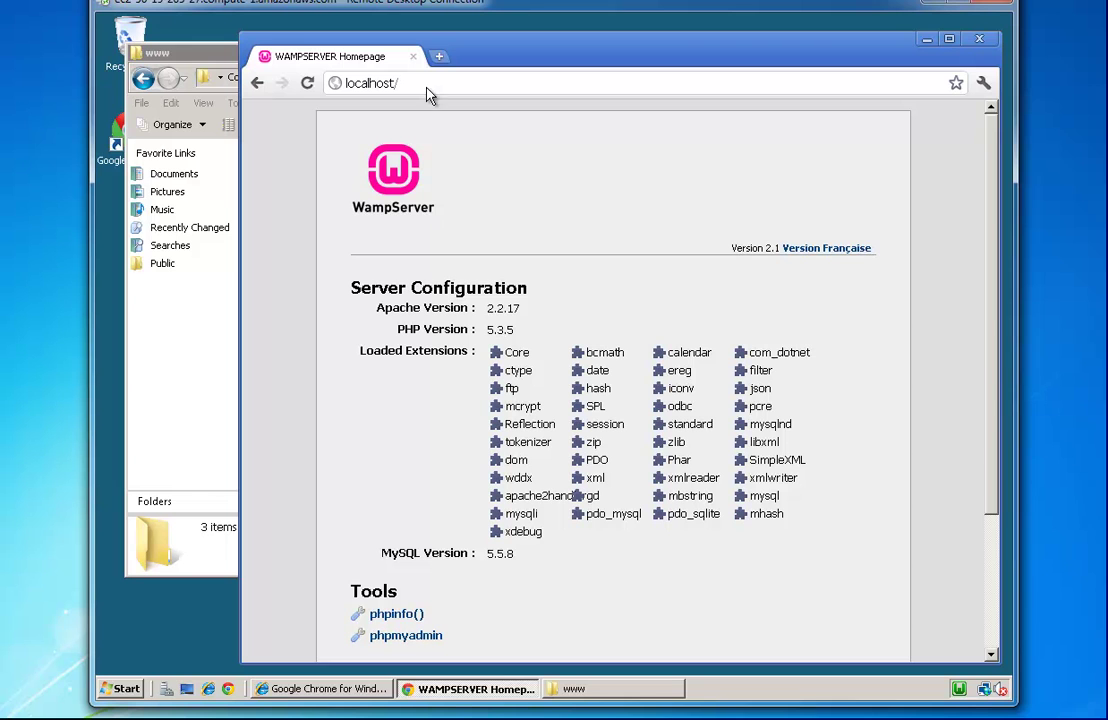
{"action": "left_click", "coordinate": [926, 38]}
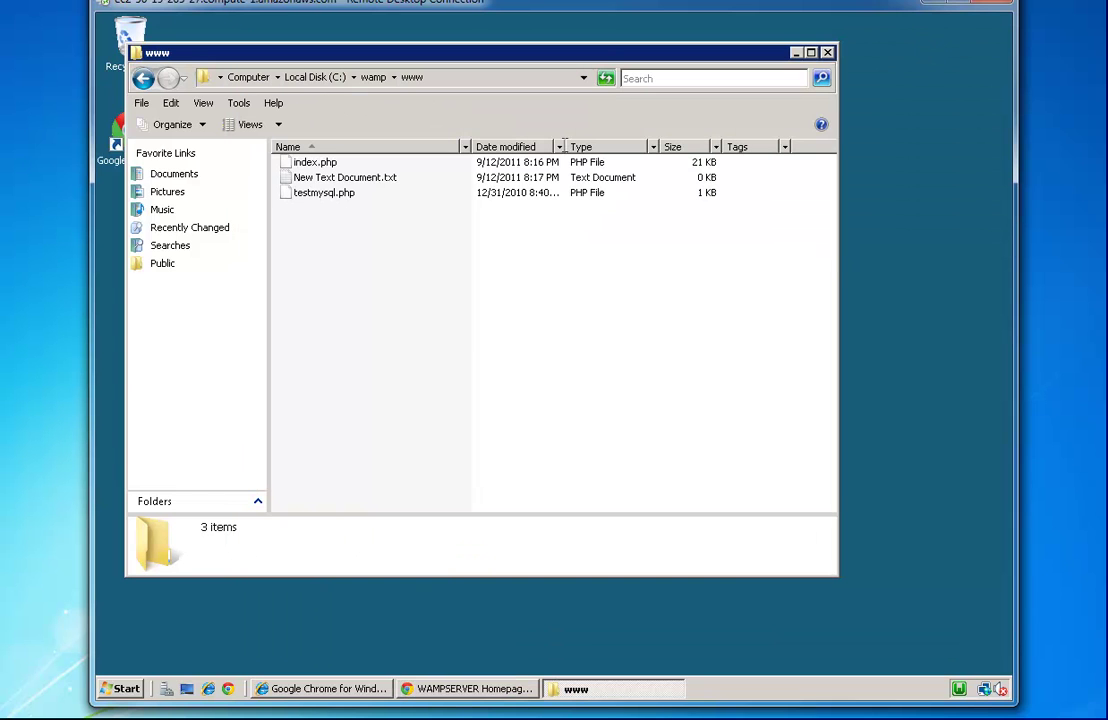
{"action": "right_click", "coordinate": [352, 257]}
{"action": "mouse_move", "coordinate": [475, 405]}
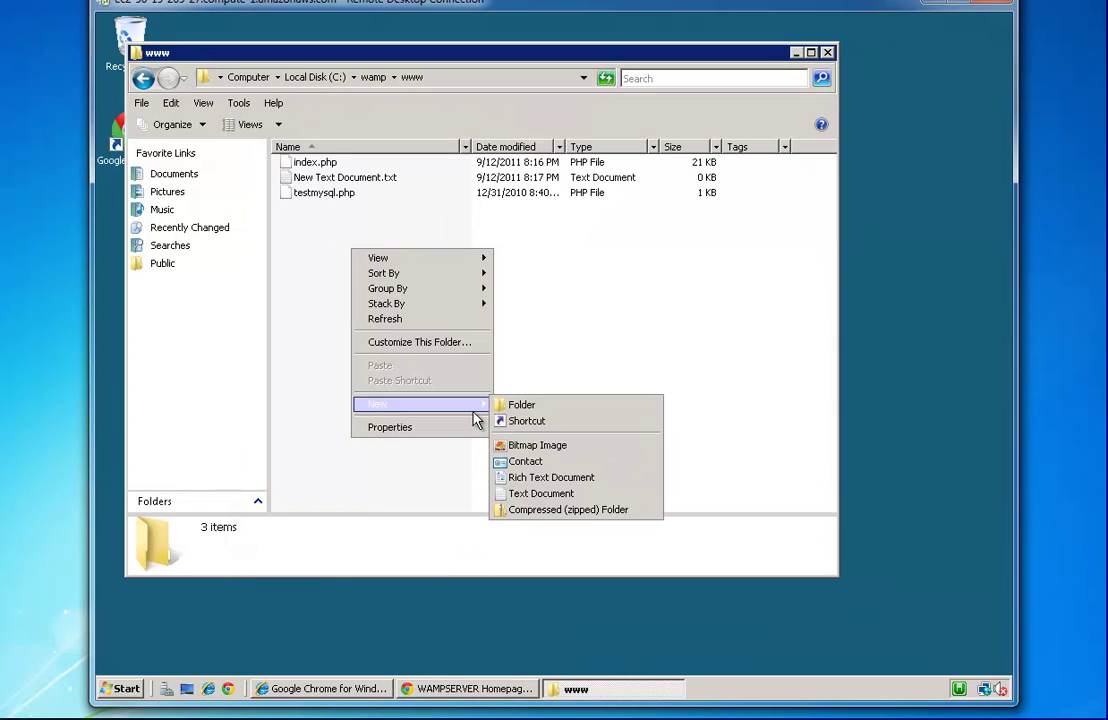
{"action": "left_click", "coordinate": [539, 493]}
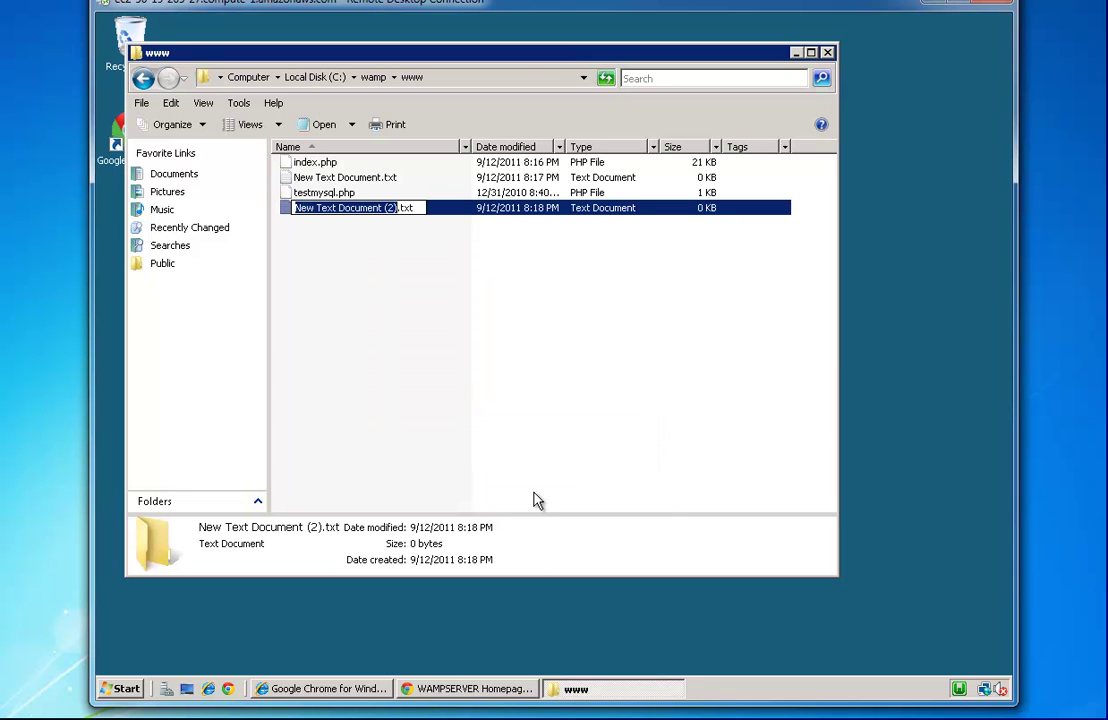
{"action": "key", "text": "End"}
{"action": "key", "text": "ctrl+a"}
{"action": "type", "text": "test.html"}
{"action": "key", "text": "Return"}
{"action": "key", "text": "Return"}
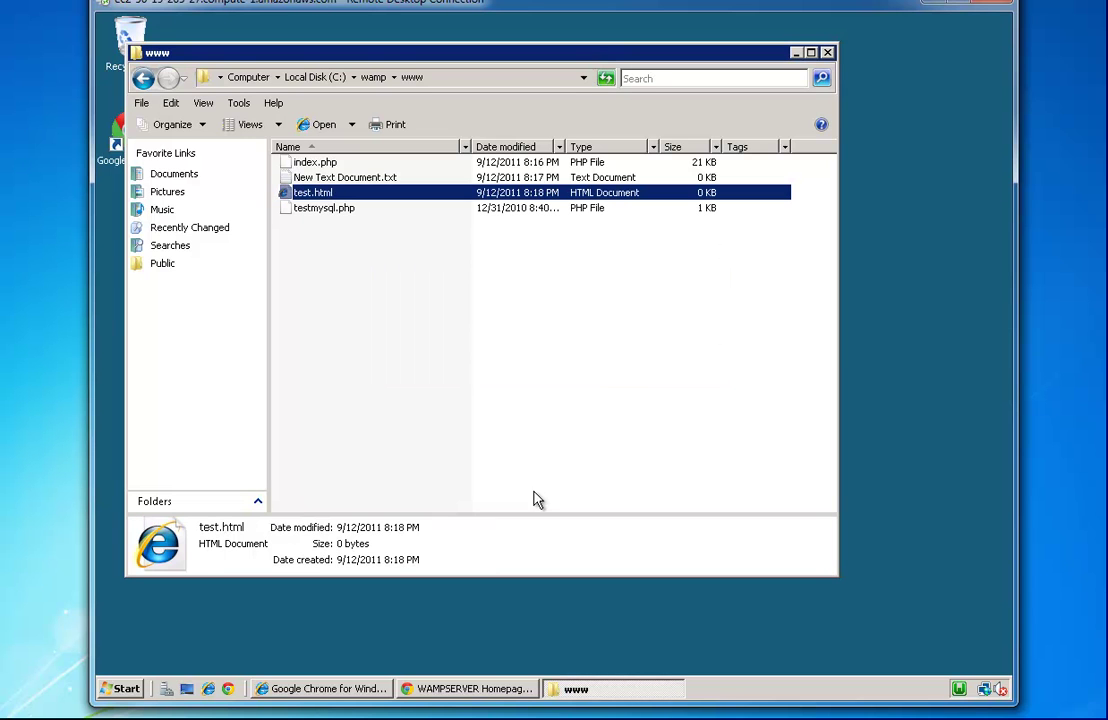
{"action": "right_click", "coordinate": [325, 196]}
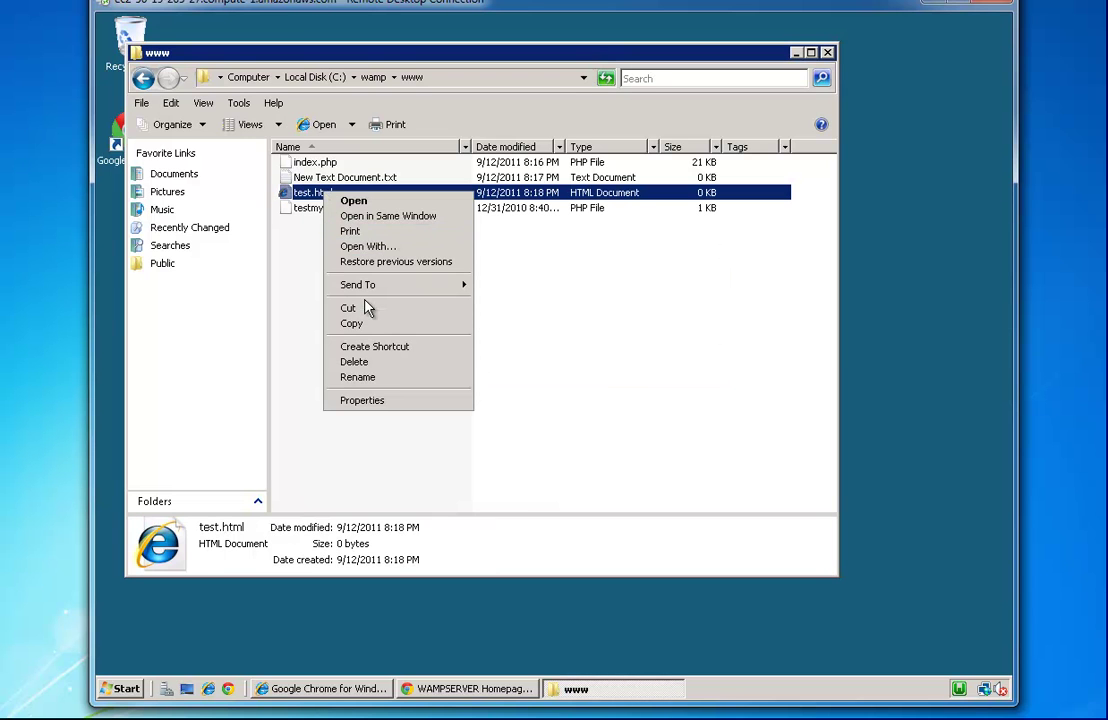
{"action": "mouse_move", "coordinate": [377, 289]}
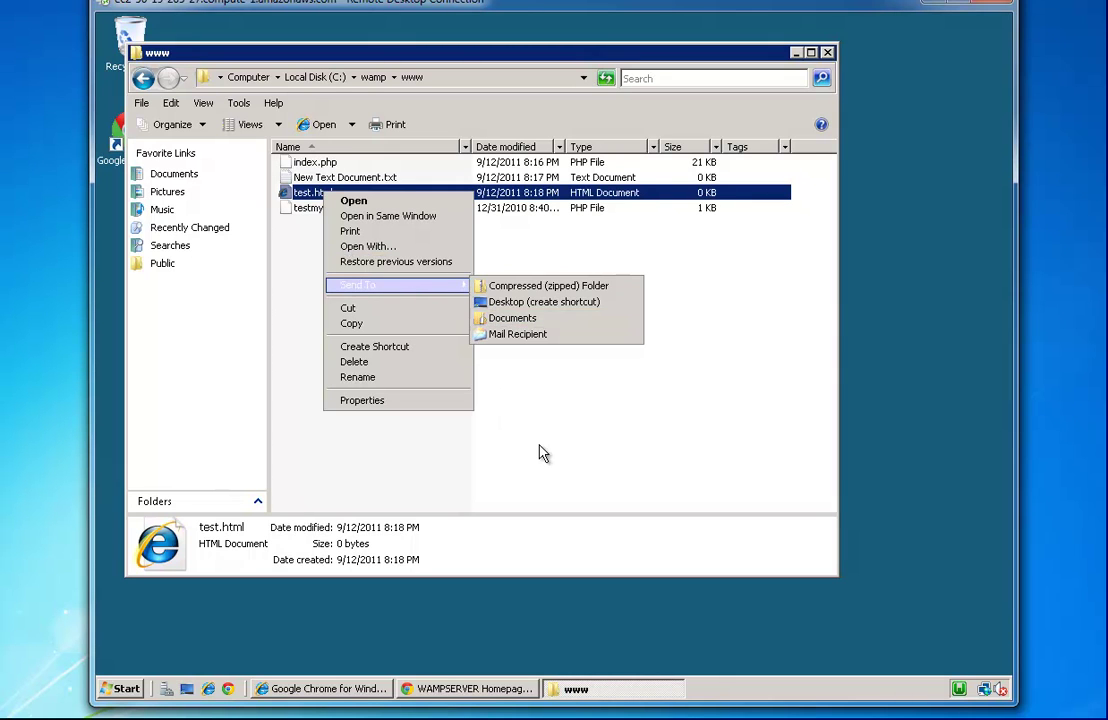
{"action": "left_click", "coordinate": [473, 288]}
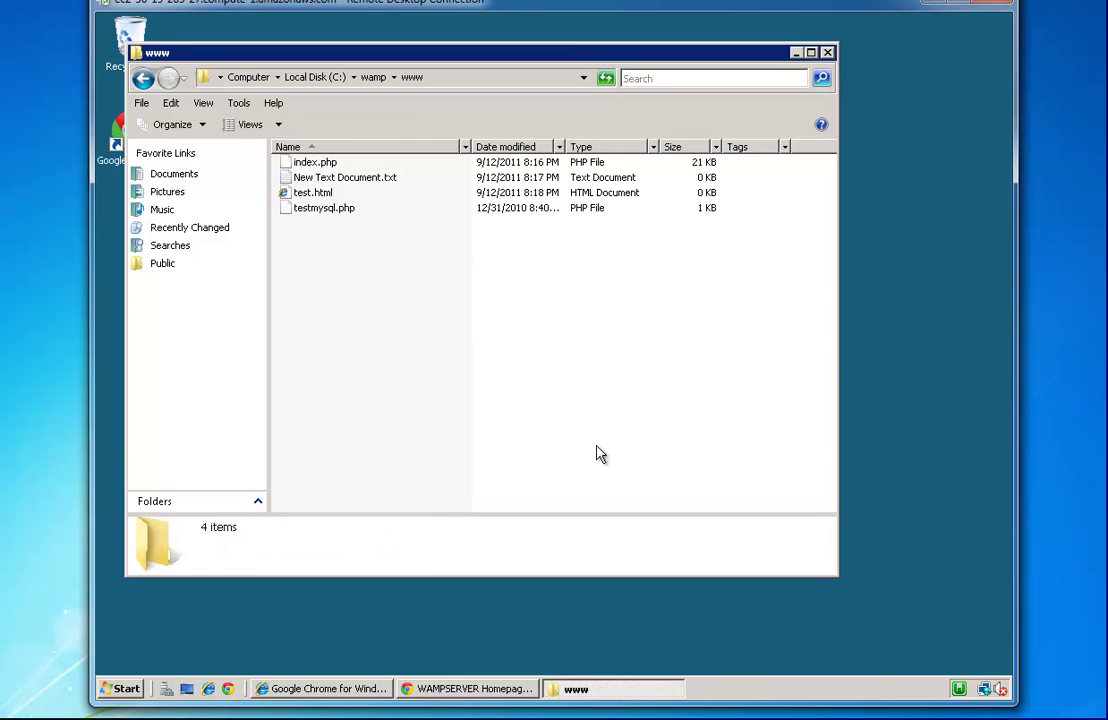
Step: Switch to Chrome and search the web for "notepadd ++" in a new tab
{"action": "left_click", "coordinate": [438, 686]}
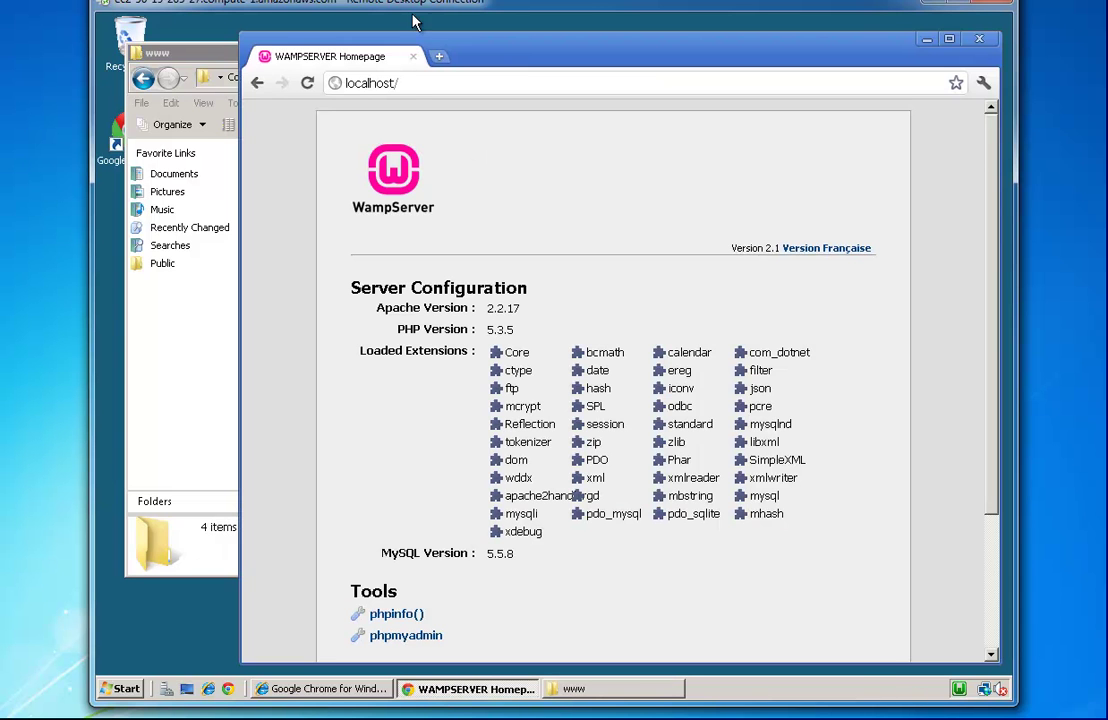
{"action": "left_click", "coordinate": [415, 85]}
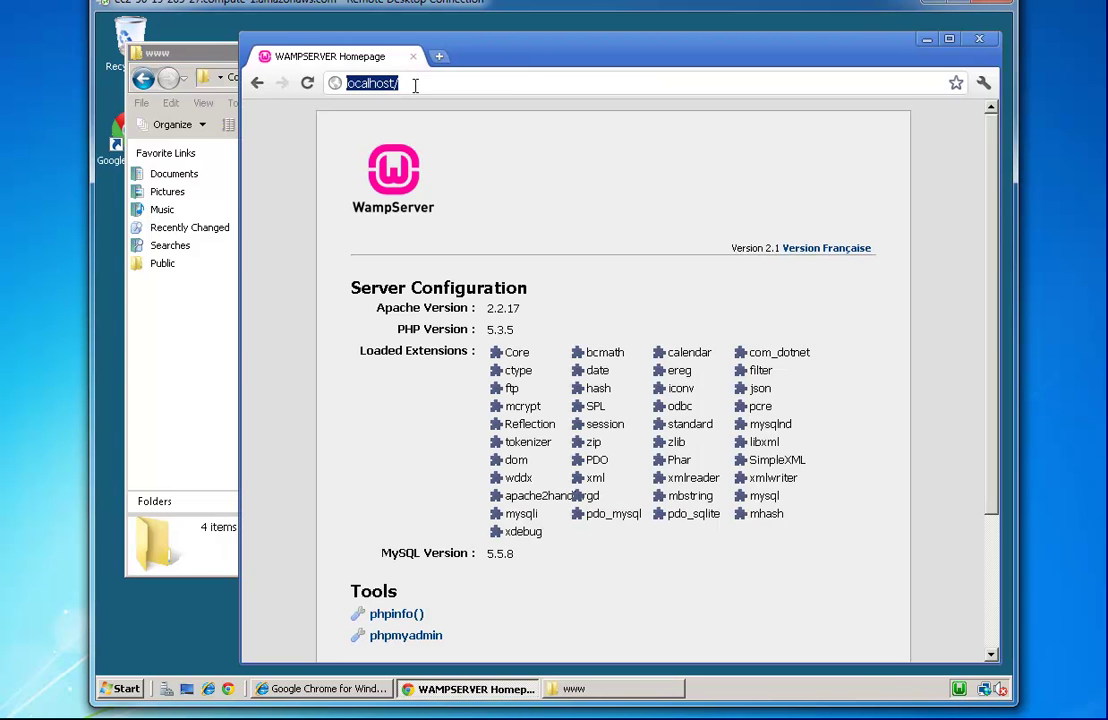
{"action": "key", "text": "ctrl+t"}
{"action": "type", "text": "notepadd ++"}
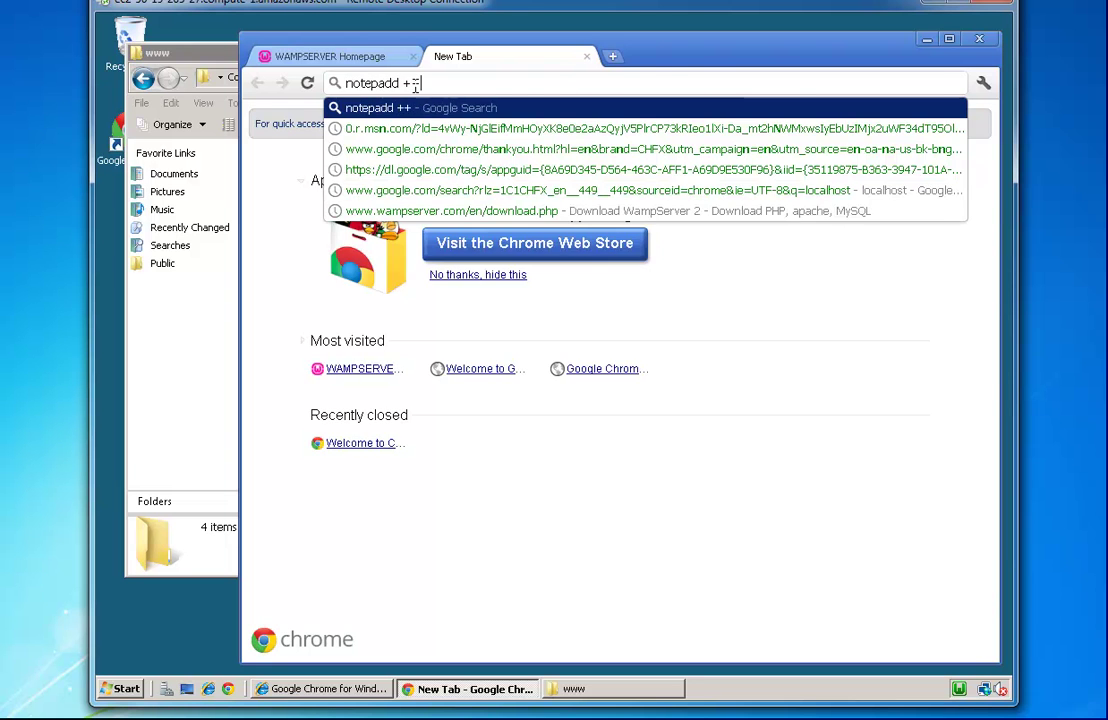
{"action": "key", "text": "Return"}
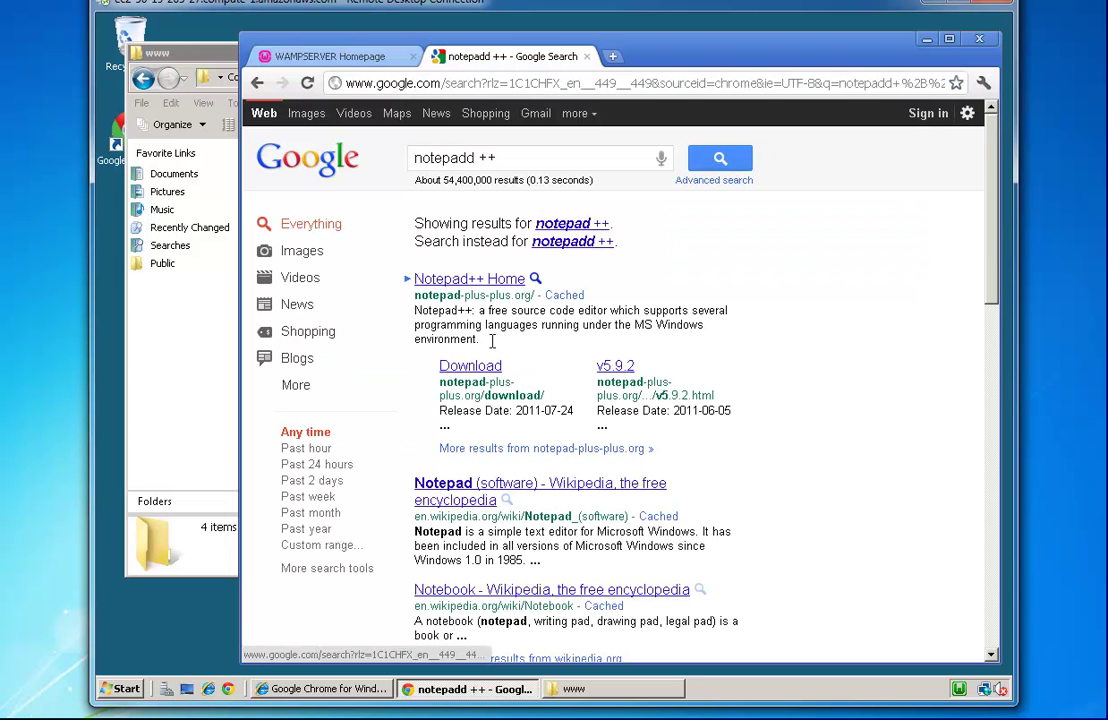
Step: Download the Notepad++ v5.9.3 Installer from the Notepad++ download page, keeping the file, and launch it
{"action": "left_click", "coordinate": [458, 369]}
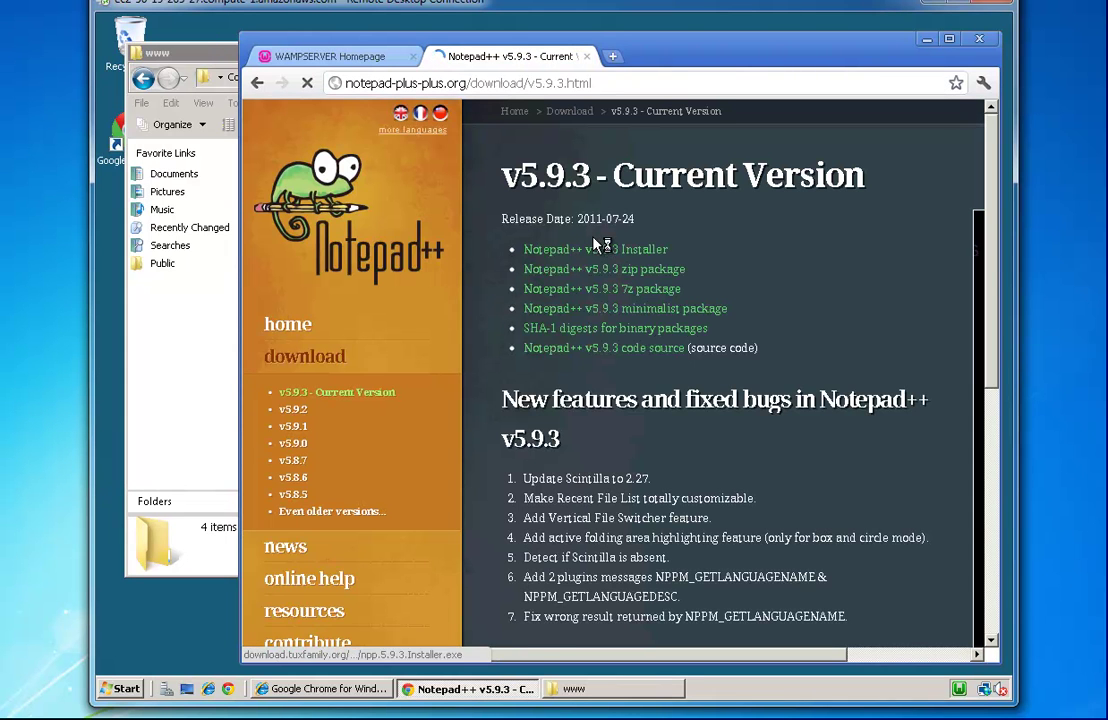
{"action": "left_click", "coordinate": [600, 249]}
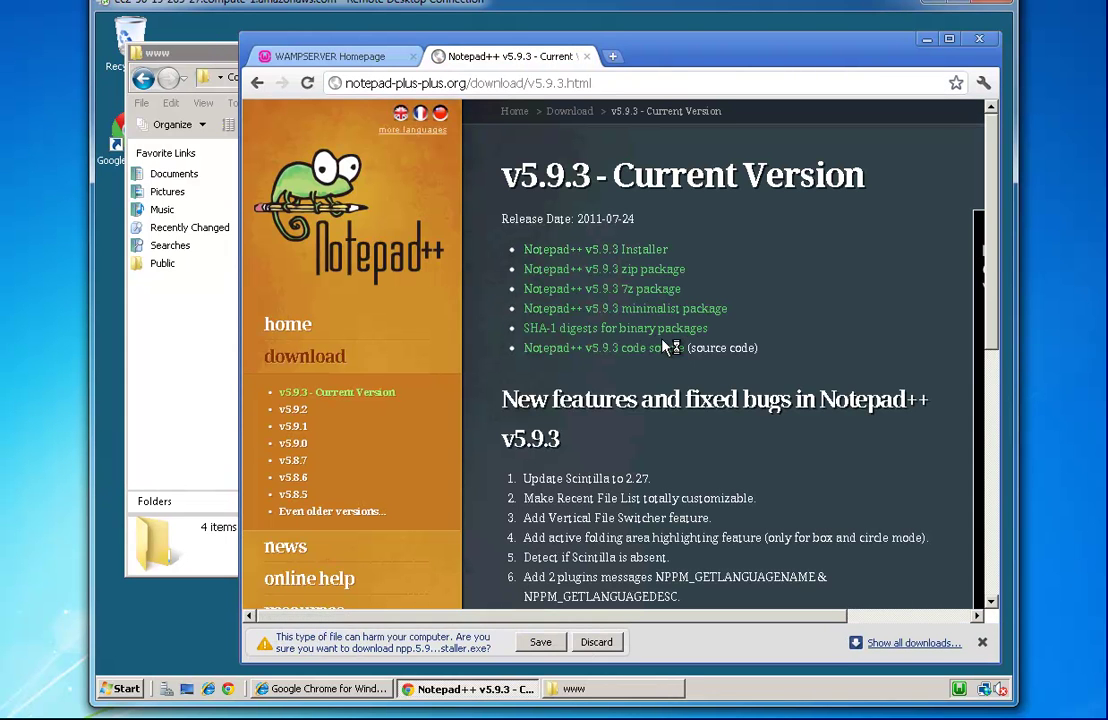
{"action": "left_click", "coordinate": [540, 642]}
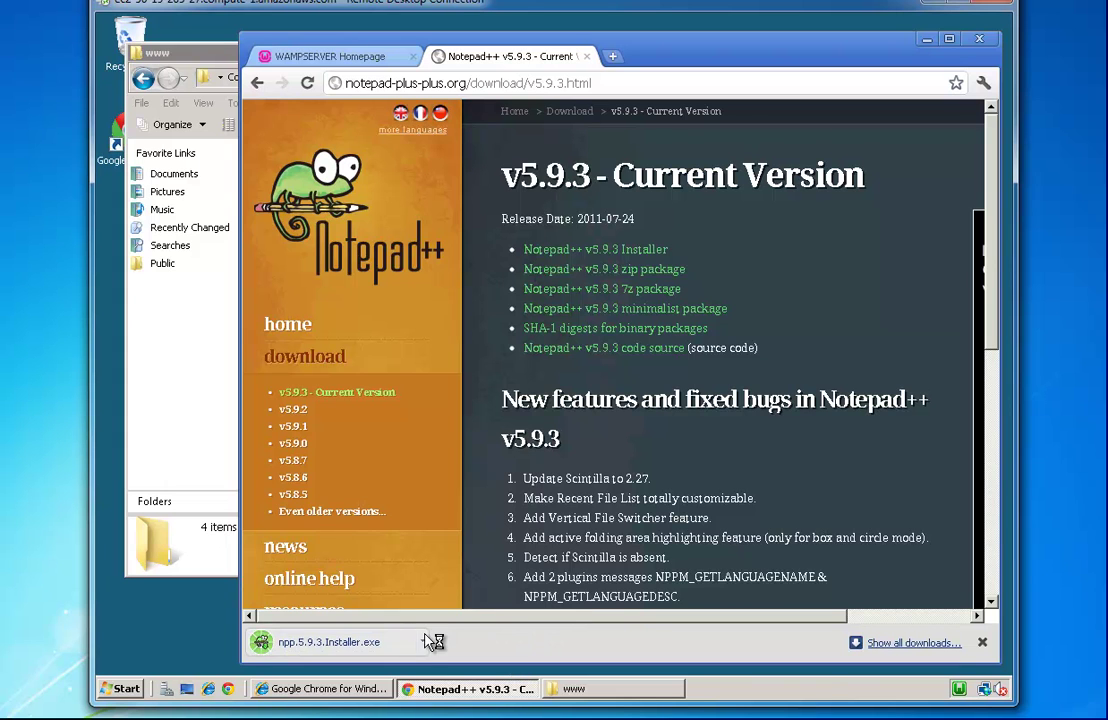
{"action": "left_click", "coordinate": [358, 642]}
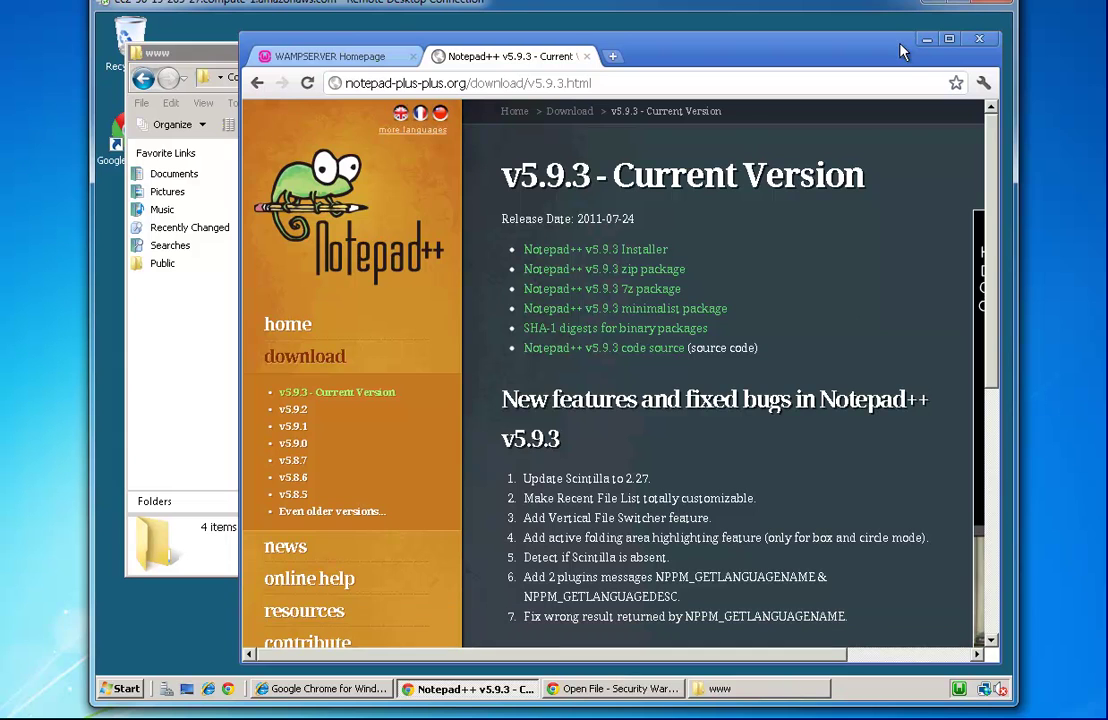
Step: Minimize Chrome and go through the Notepad++ v5.9.3 setup up to the component choice, accepting the license agreement and default folder
{"action": "left_click", "coordinate": [929, 40]}
{"action": "left_click", "coordinate": [608, 364]}
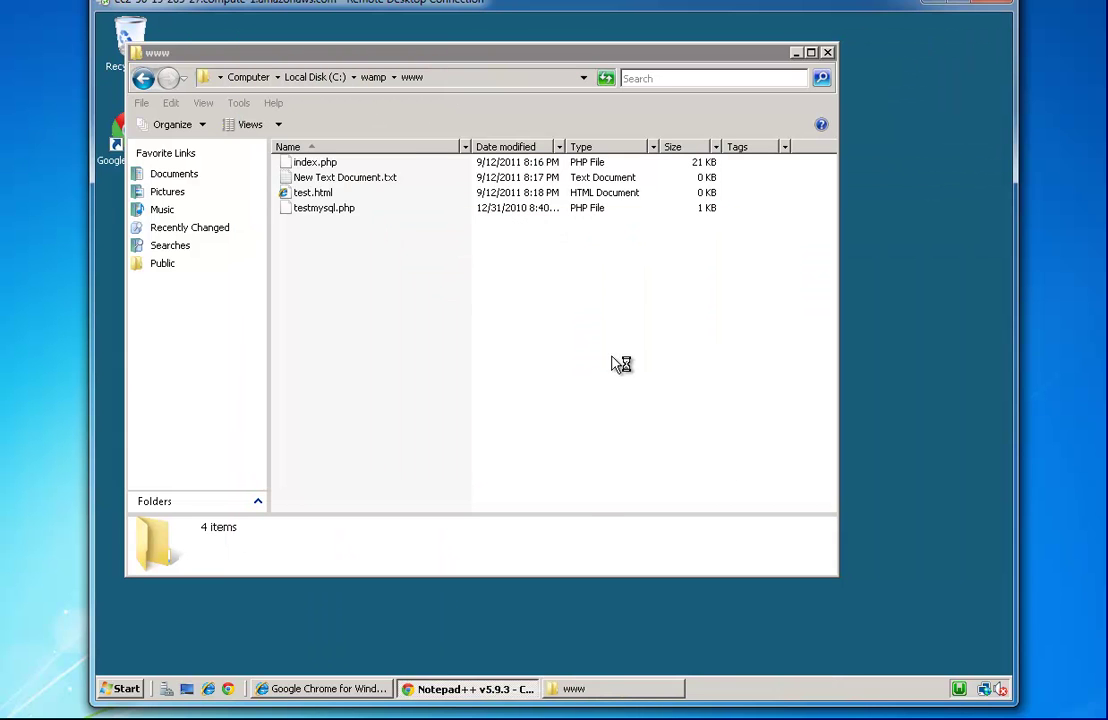
{"action": "left_click", "coordinate": [572, 390]}
{"action": "left_click", "coordinate": [650, 493]}
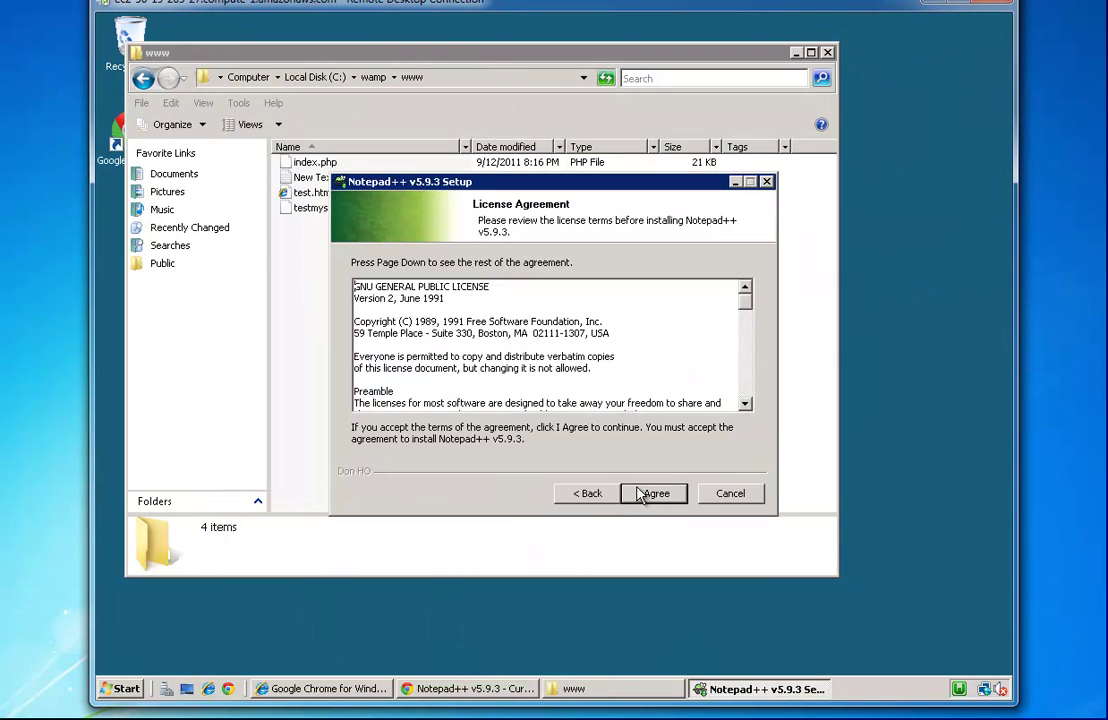
{"action": "left_click", "coordinate": [650, 493]}
{"action": "left_click", "coordinate": [650, 493]}
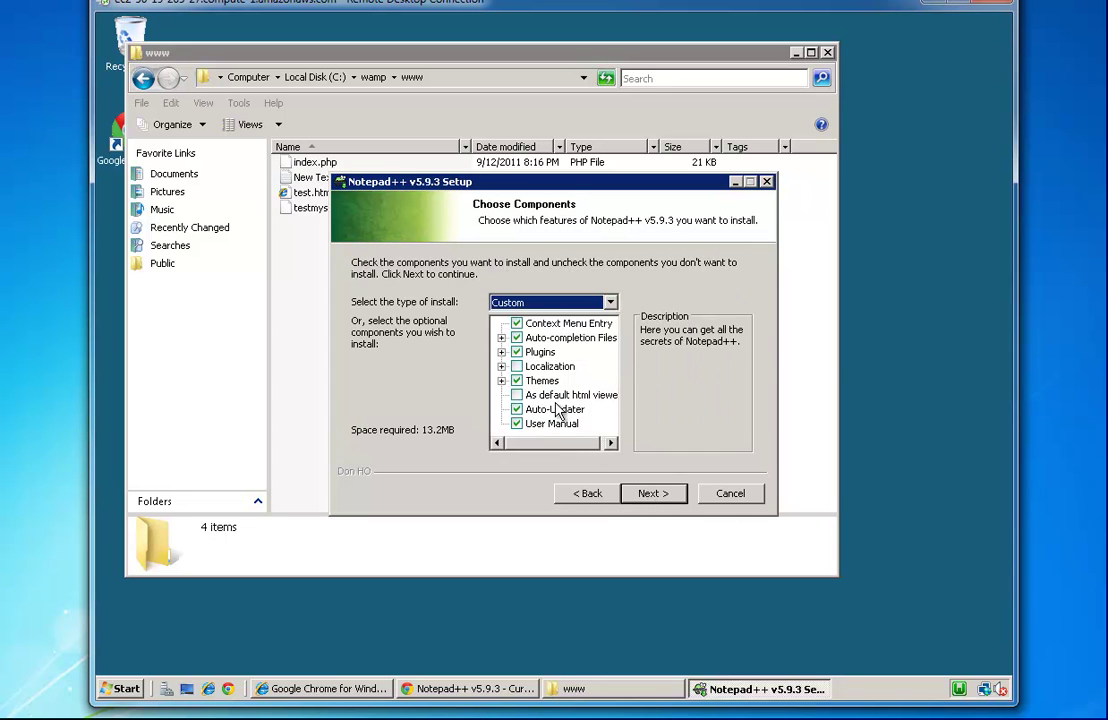
Step: Install Notepad++ without the Auto-Updater component and close the change.log window that opens
{"action": "left_click", "coordinate": [516, 409]}
{"action": "left_click", "coordinate": [663, 500]}
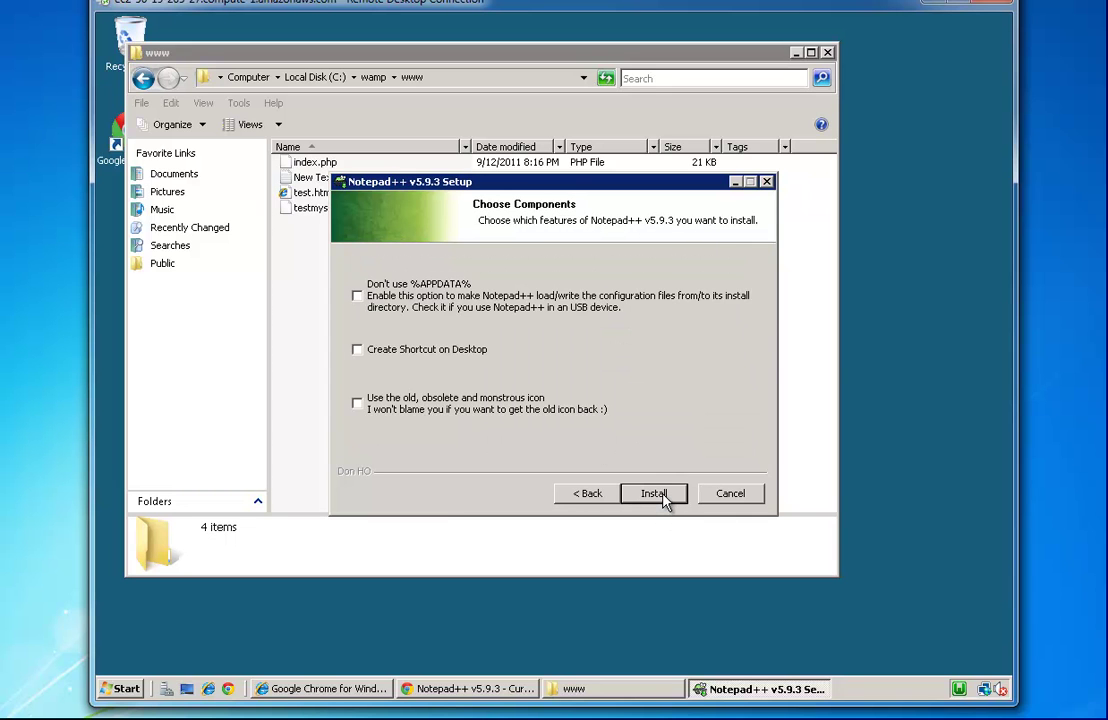
{"action": "left_click", "coordinate": [663, 499]}
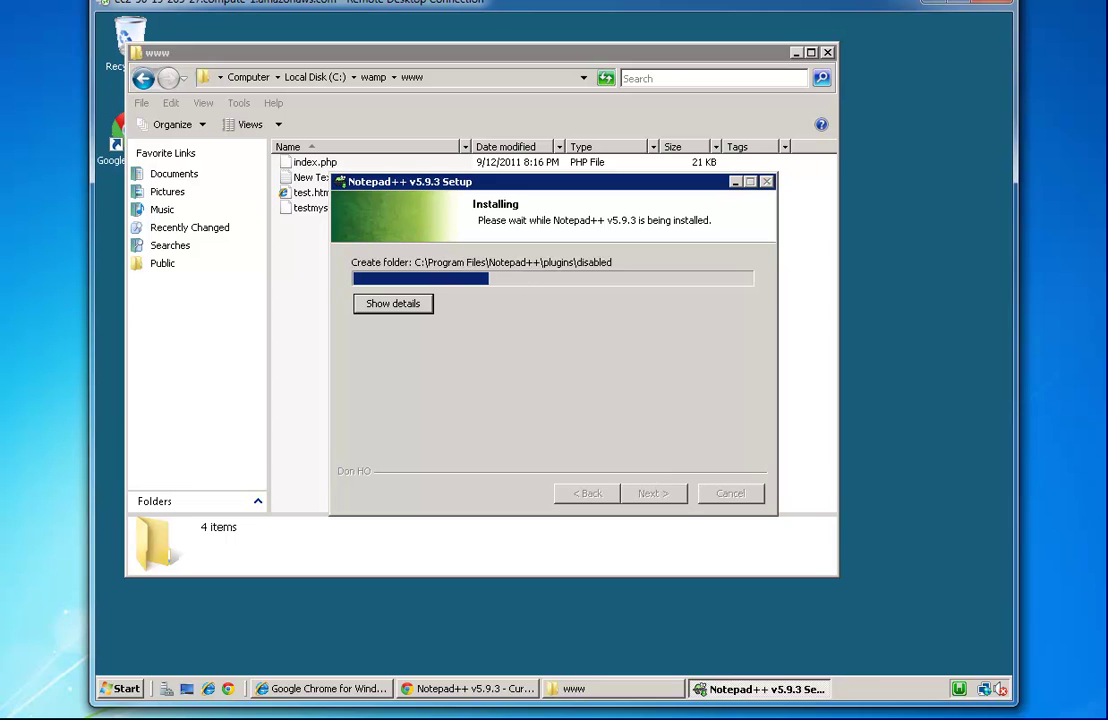
{"action": "left_click", "coordinate": [652, 493]}
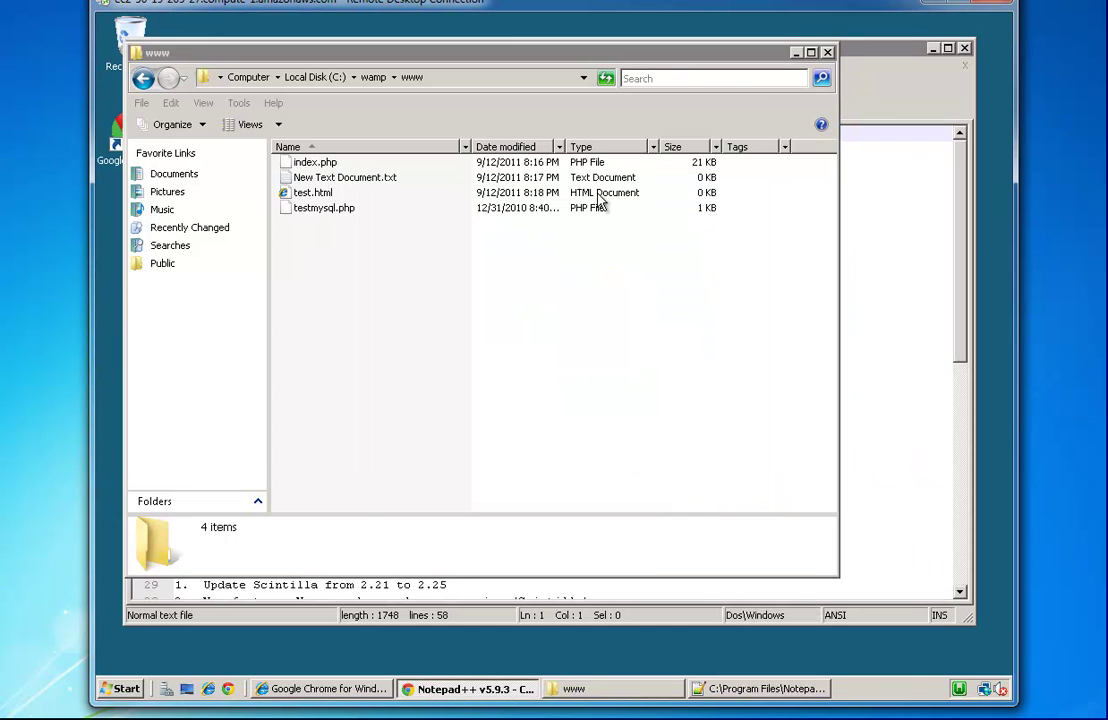
{"action": "left_click", "coordinate": [868, 76]}
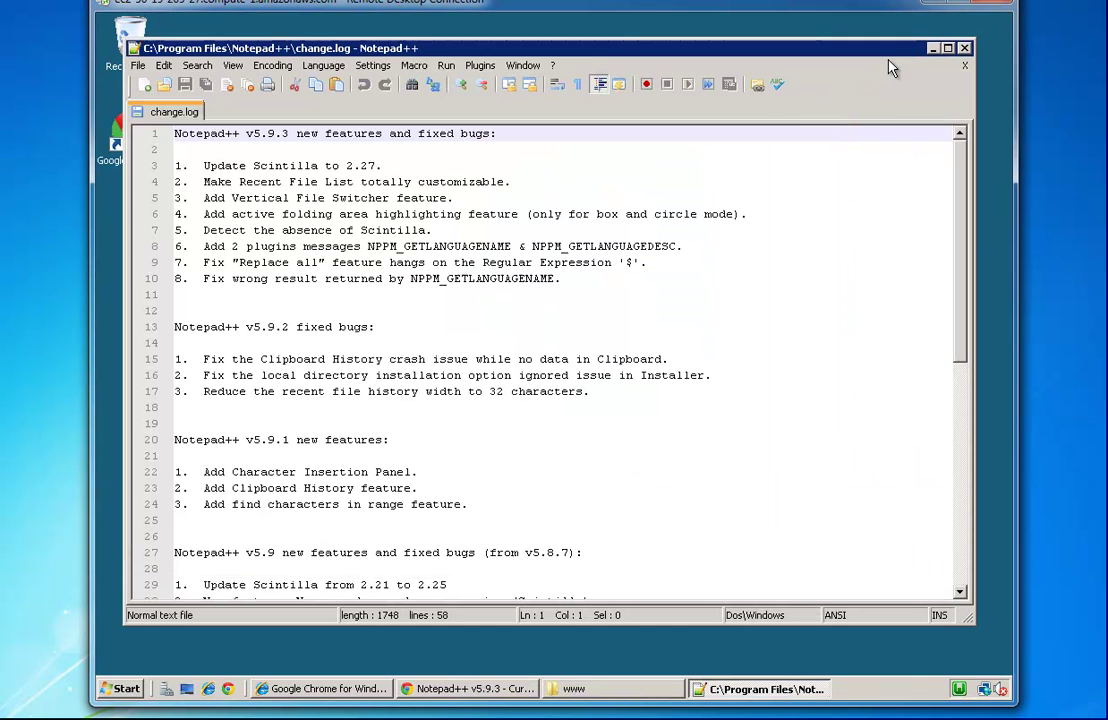
{"action": "left_click", "coordinate": [965, 49]}
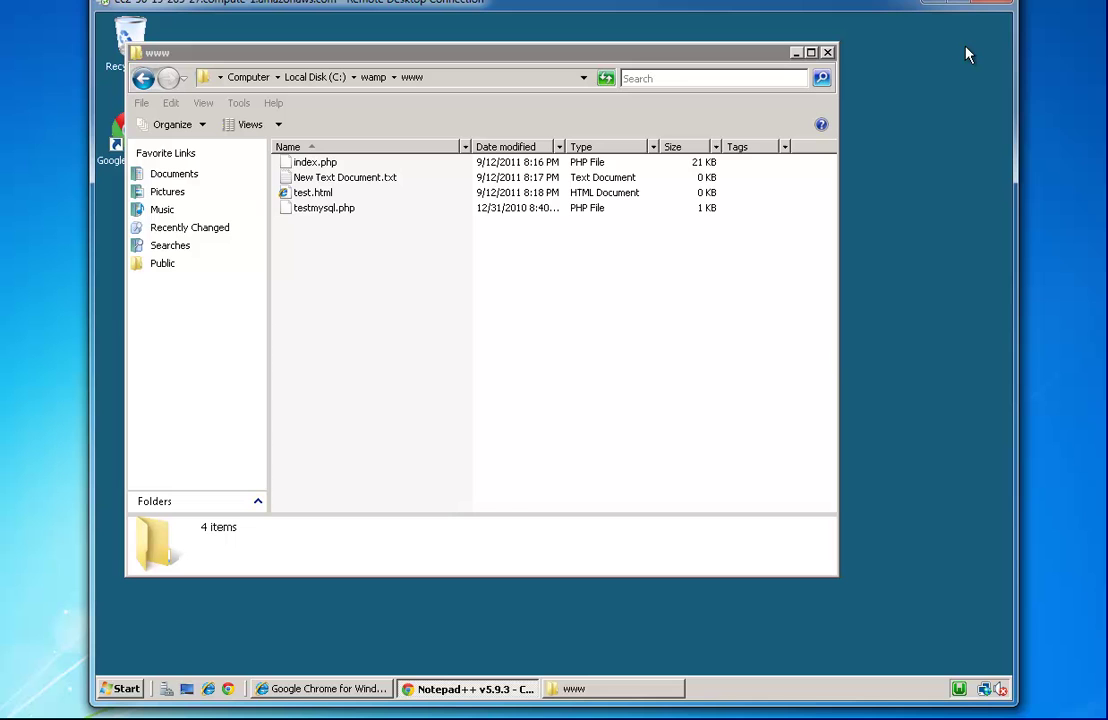
Step: Open test.html from the www folder in Notepad++, enter "Hi this is my web page" and save the file
{"action": "left_click", "coordinate": [310, 182]}
{"action": "right_click", "coordinate": [308, 180]}
{"action": "right_click", "coordinate": [300, 193]}
{"action": "left_click", "coordinate": [345, 246]}
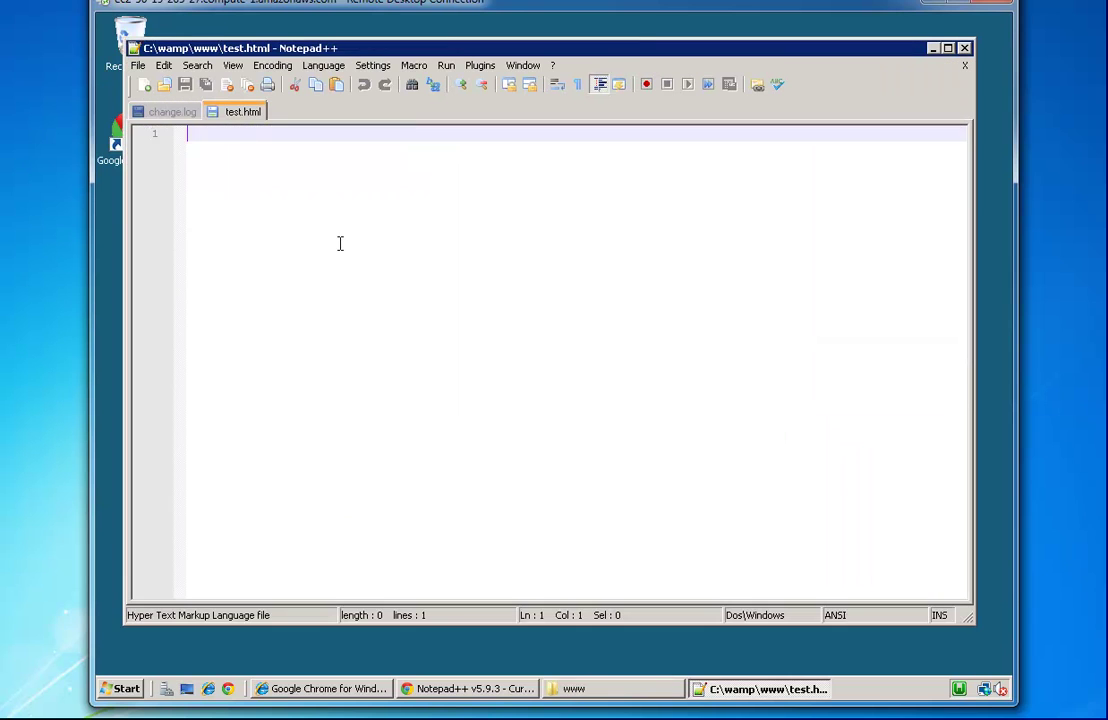
{"action": "type", "text": "Hi this is my web page"}
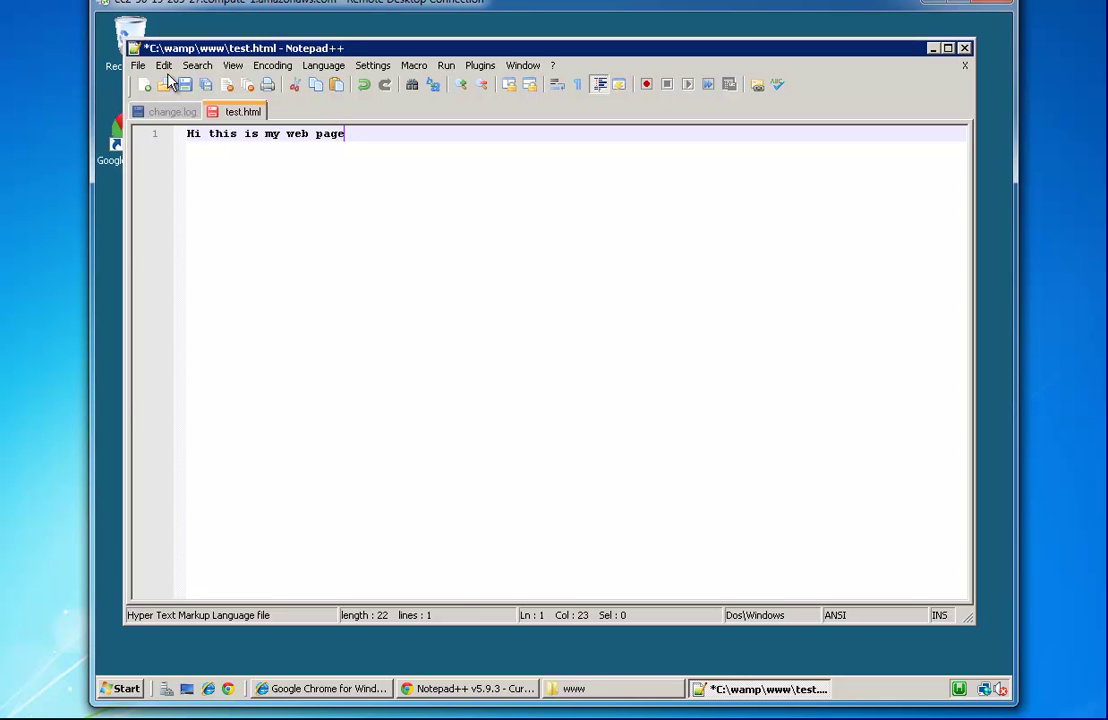
{"action": "left_click", "coordinate": [185, 84]}
Step: Switch to Chrome, close the Notepad++ download tab and load localhost/test.html
{"action": "left_click", "coordinate": [490, 695]}
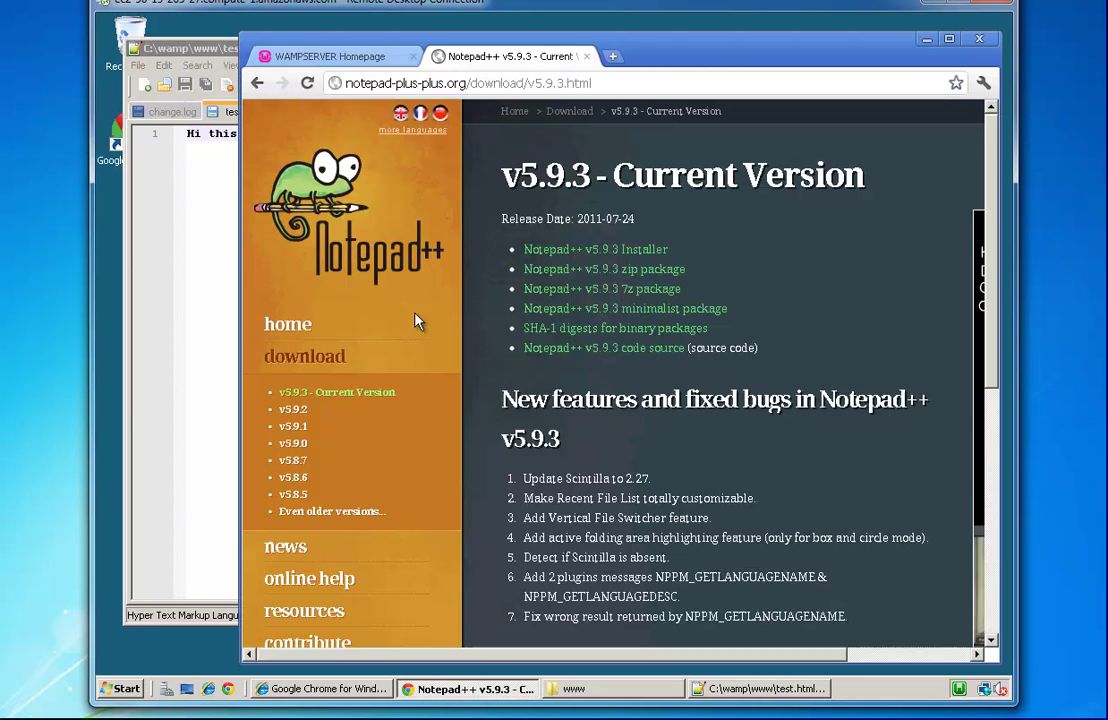
{"action": "left_click", "coordinate": [586, 56]}
{"action": "left_click", "coordinate": [436, 81]}
{"action": "type", "text": "test.html"}
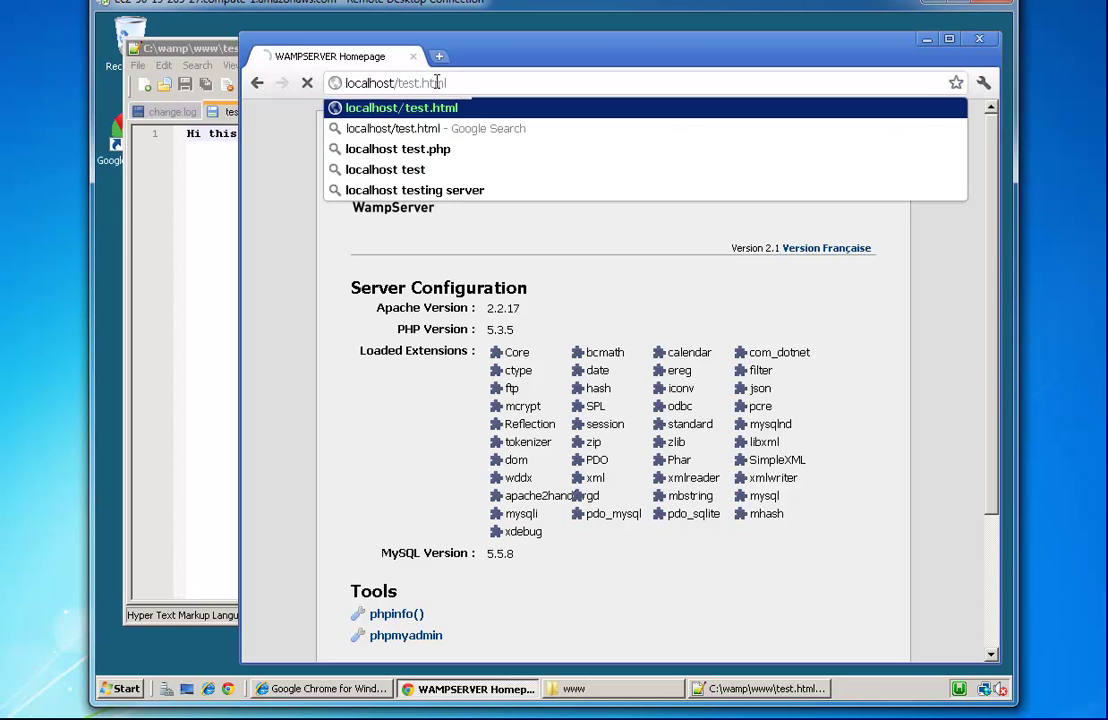
{"action": "key", "text": "Return"}
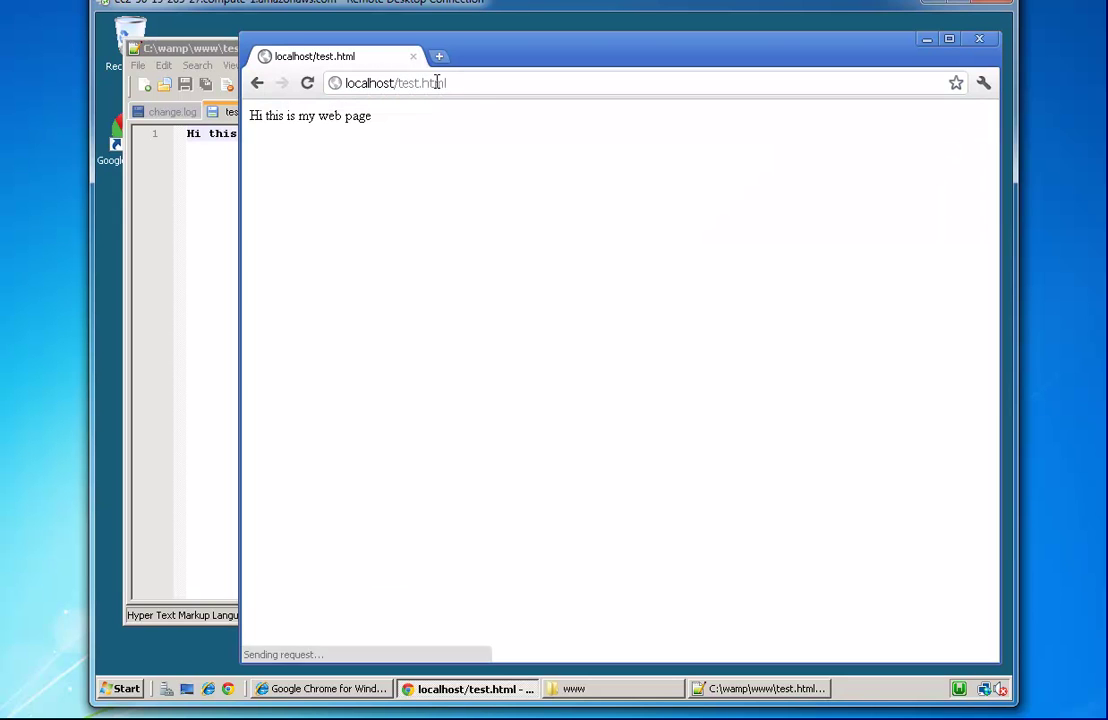
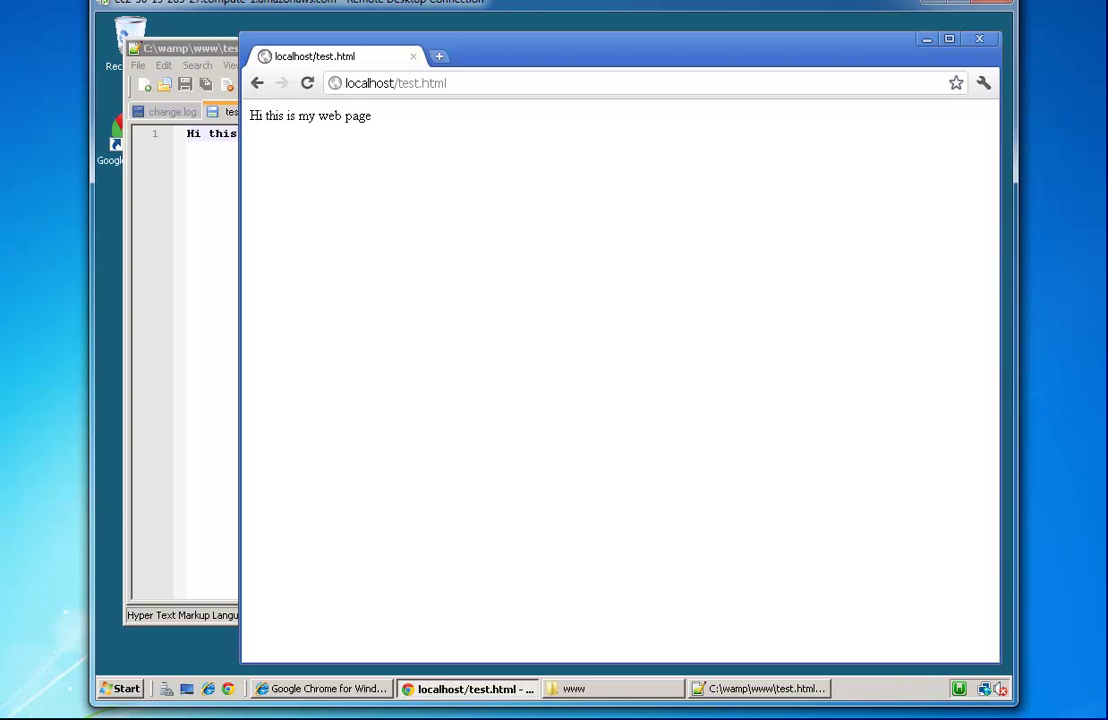
Step: Open a new tab in the local computer's Chrome and reposition its window and the Remote Desktop window
{"action": "left_click_drag", "start_coordinate": [207, 5], "coordinate": [298, 12]}
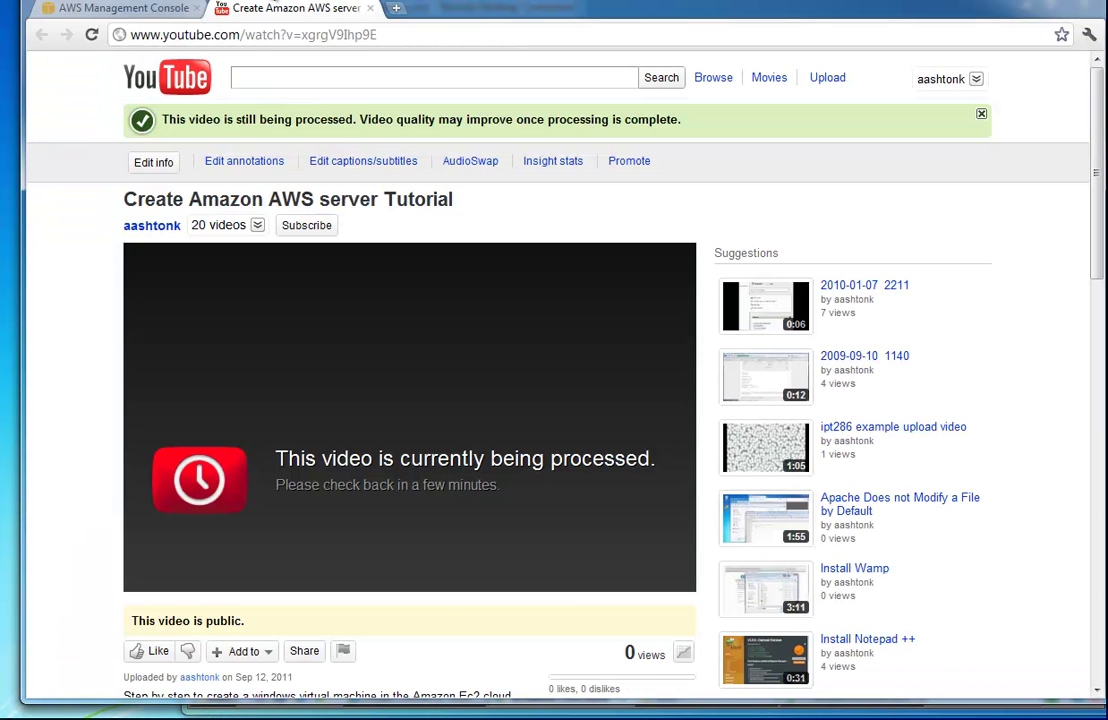
{"action": "left_click", "coordinate": [150, 8]}
{"action": "left_click", "coordinate": [396, 8]}
{"action": "left_click_drag", "start_coordinate": [437, 3], "coordinate": [475, 132]}
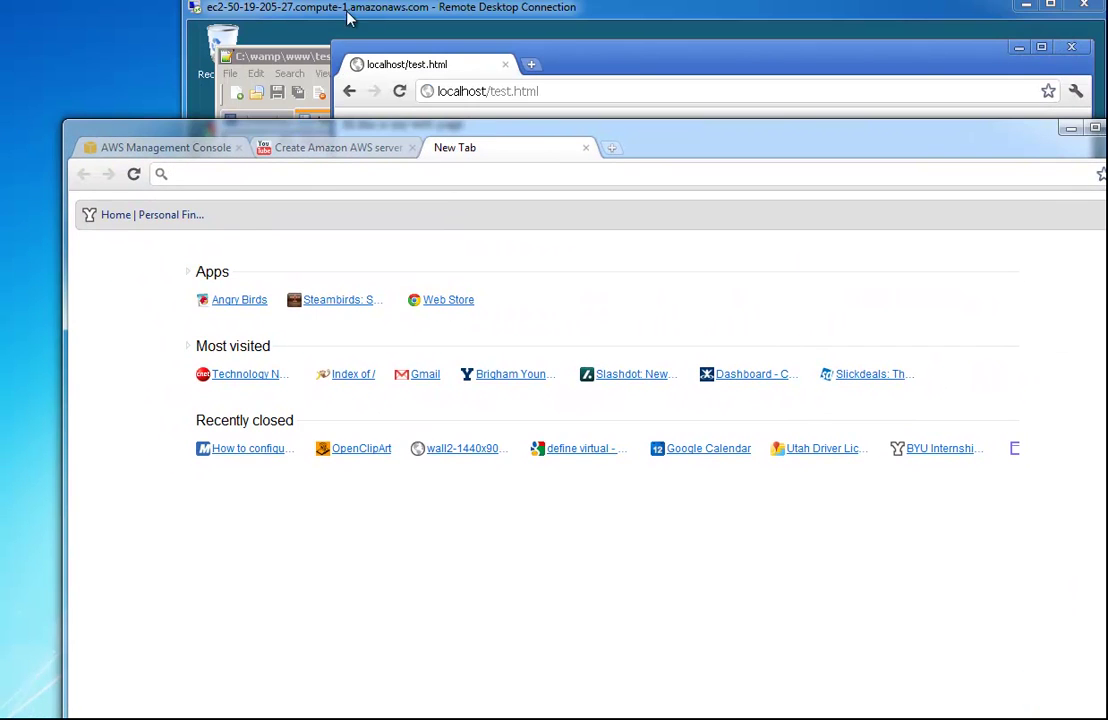
{"action": "left_click_drag", "start_coordinate": [240, 13], "coordinate": [208, 46]}
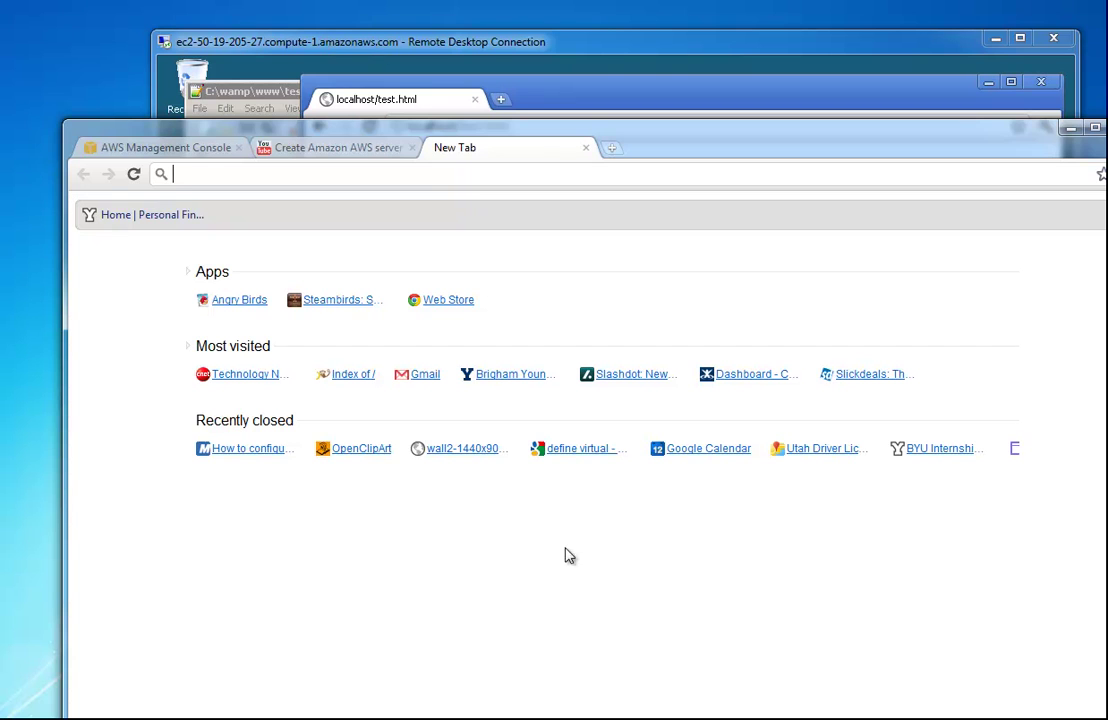
Step: Copy the server address ec2-50-19-205-27.compute-1.amazonaws.com from the local Notepad++ notes and load it in the new Chrome tab
{"action": "key", "text": "alt+Tab"}
{"action": "left_click_drag", "start_coordinate": [834, 240], "coordinate": [272, 245]}
{"action": "right_click", "coordinate": [321, 250]}
{"action": "left_click", "coordinate": [329, 274]}
{"action": "left_click", "coordinate": [165, 140]}
{"action": "key", "text": "ctrl+v"}
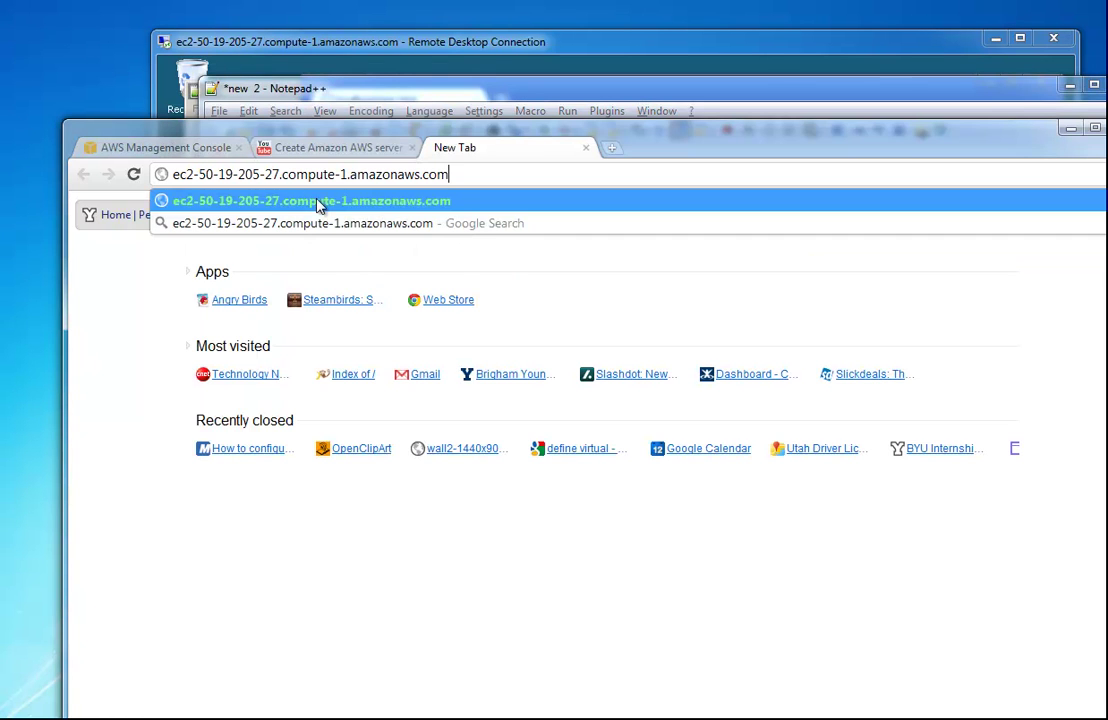
{"action": "key", "text": "Return"}
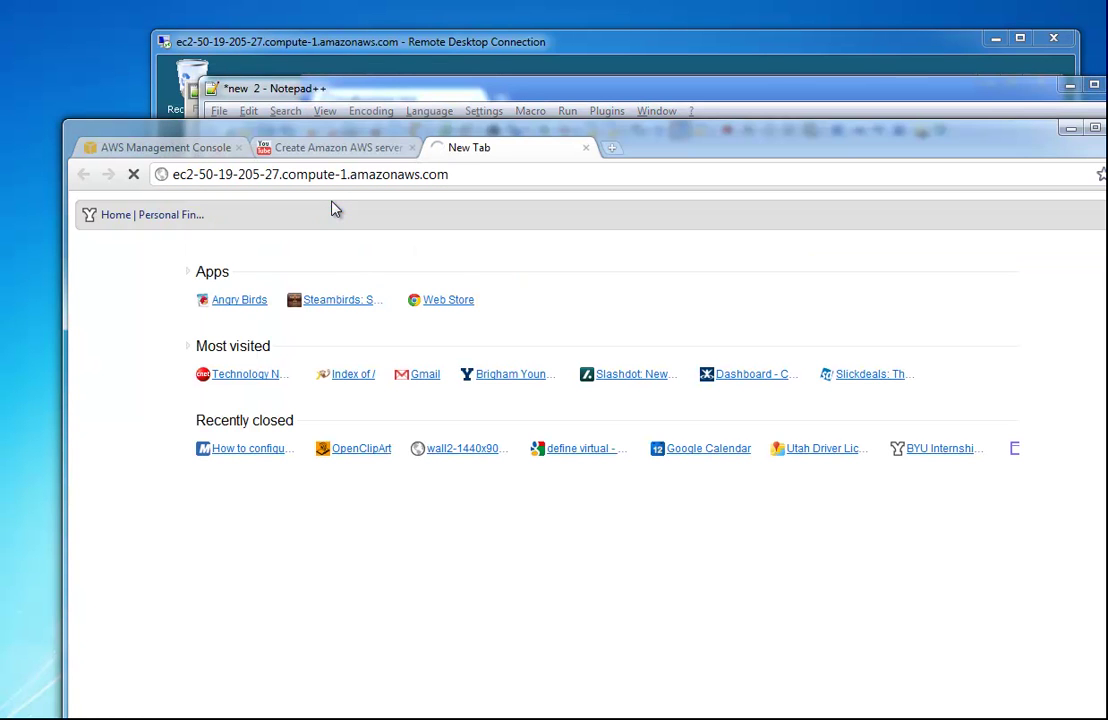
Step: Minimize the local Notepad++ notes and switch to the AWS Management Console's Security Groups page in Chrome
{"action": "left_click", "coordinate": [487, 86]}
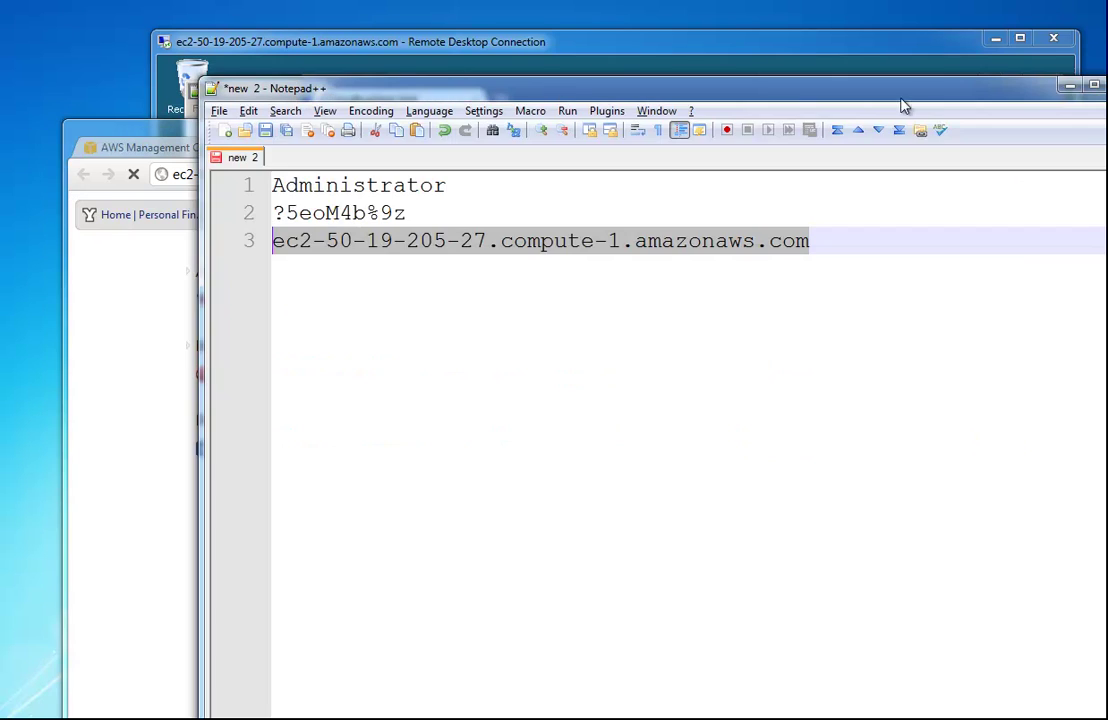
{"action": "left_click", "coordinate": [1069, 88]}
{"action": "mouse_move", "coordinate": [425, 134]}
{"action": "left_mouse_down"}
{"action": "mouse_move", "coordinate": [424, 88]}
{"action": "mouse_move", "coordinate": [407, 120]}
{"action": "left_mouse_up"}
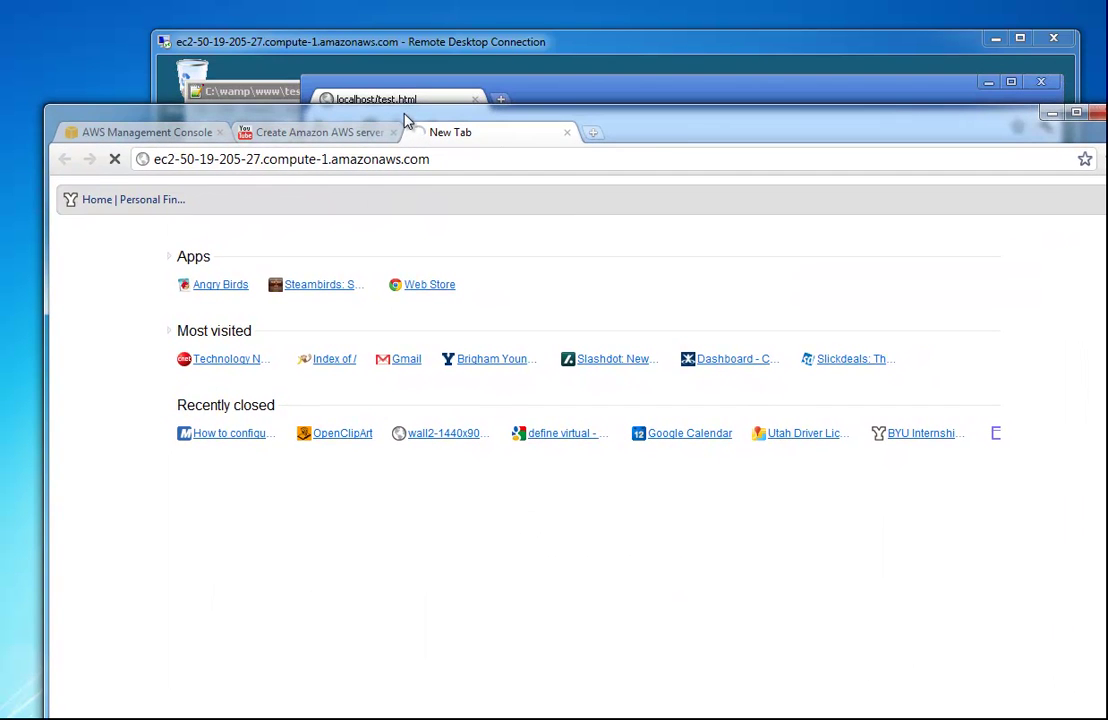
{"action": "left_click", "coordinate": [182, 134]}
{"action": "left_click_drag", "start_coordinate": [254, 110], "coordinate": [226, 32]}
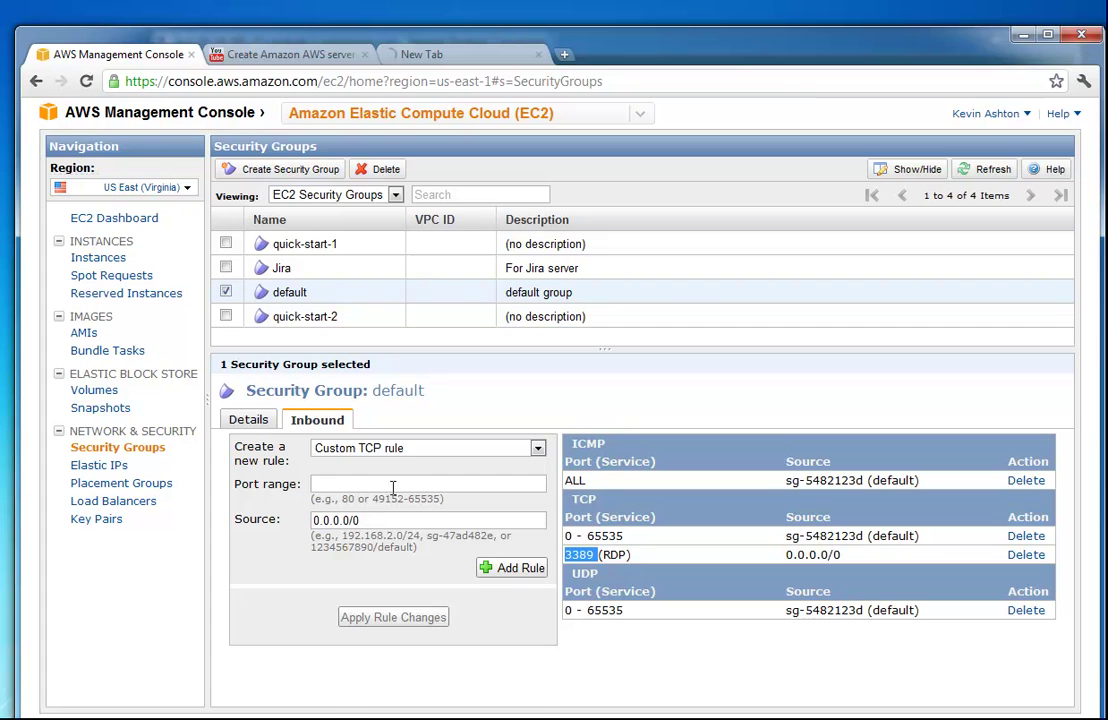
Step: Add a custom TCP inbound rule for port 80 from source 0.0.0.0/0 to the default security group and apply the changes
{"action": "left_click", "coordinate": [362, 449]}
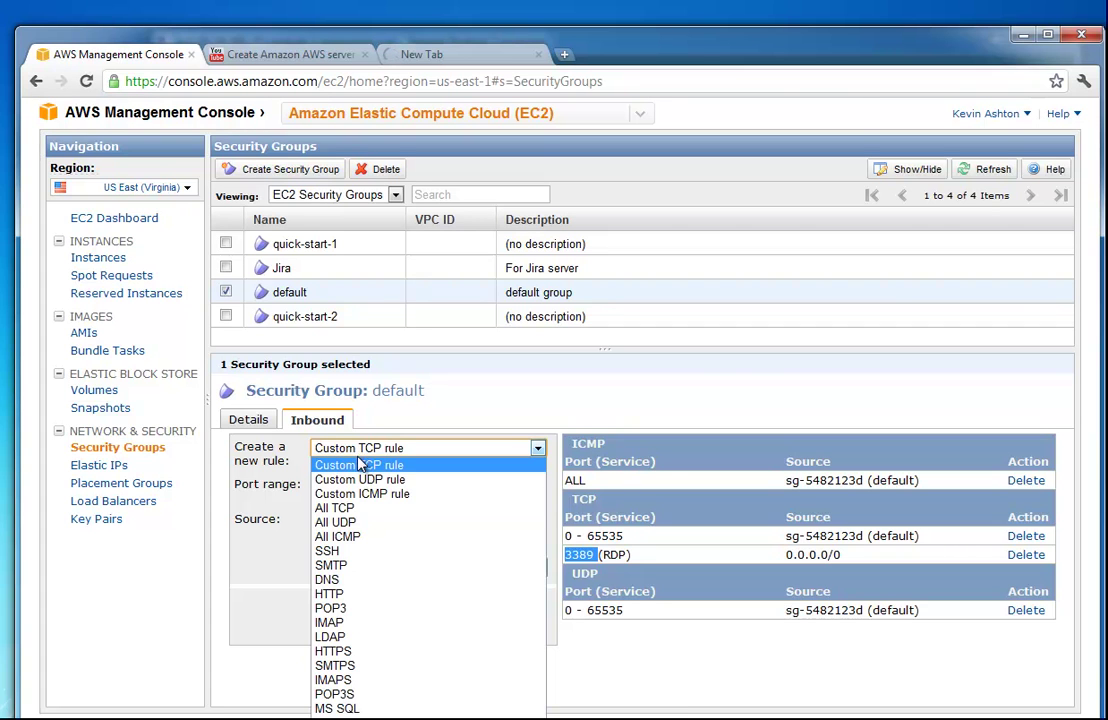
{"action": "left_click", "coordinate": [356, 458]}
{"action": "left_click", "coordinate": [367, 483]}
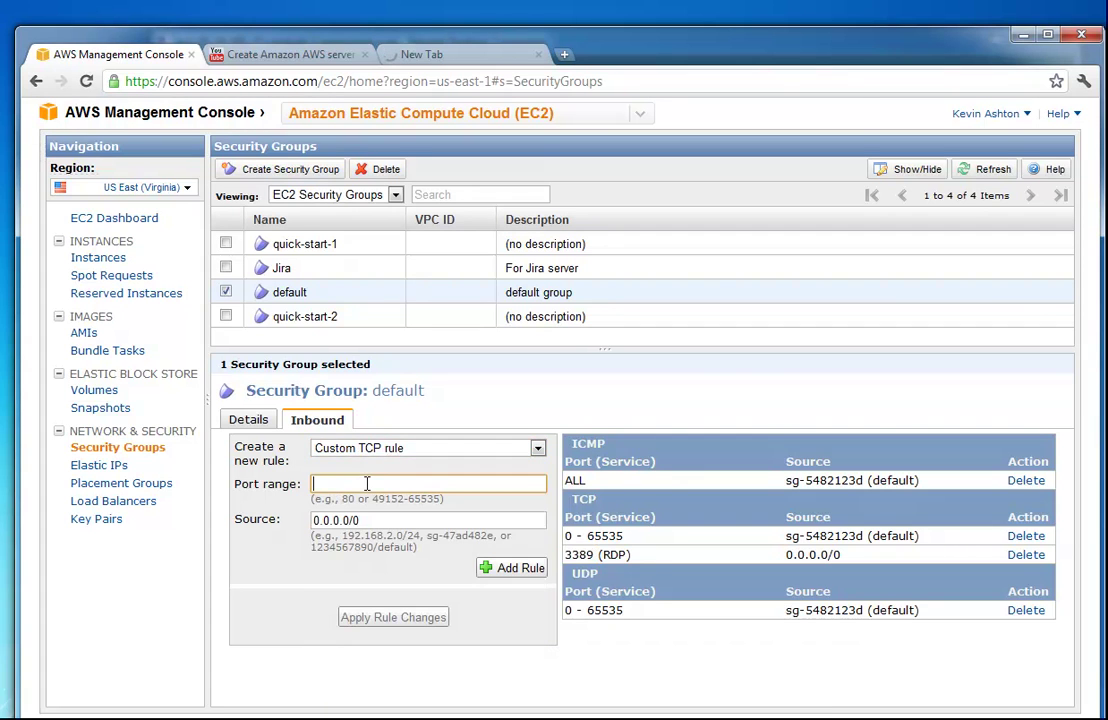
{"action": "key", "text": "Tab"}
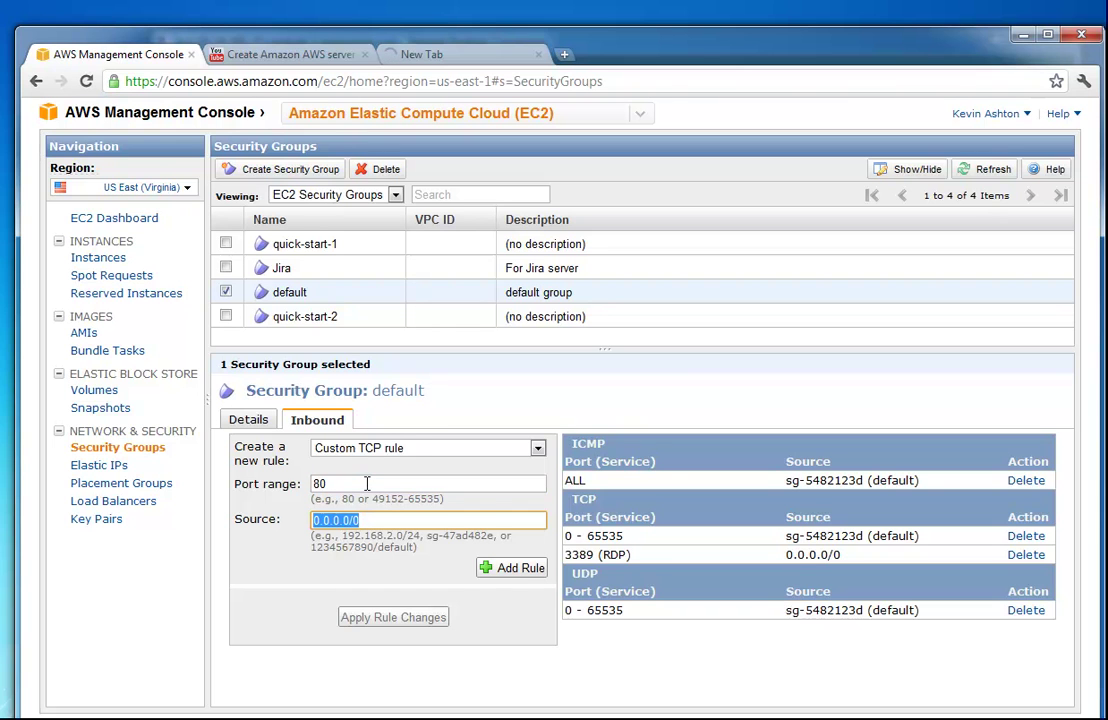
{"action": "left_click", "coordinate": [519, 574]}
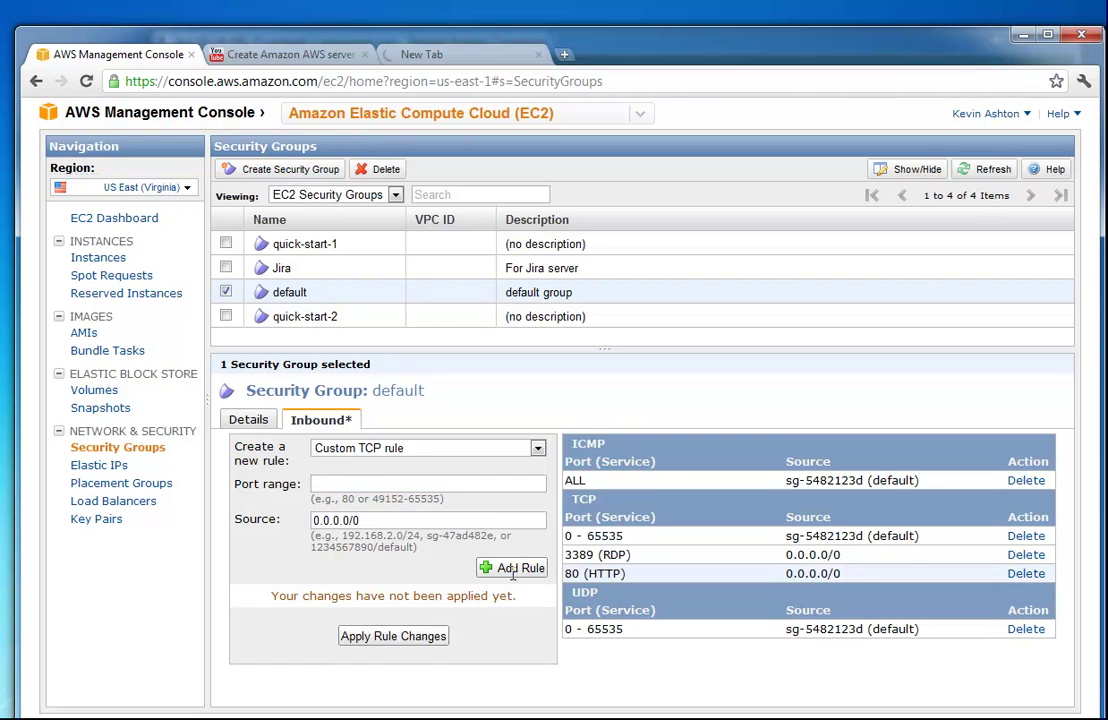
{"action": "left_click", "coordinate": [398, 638]}
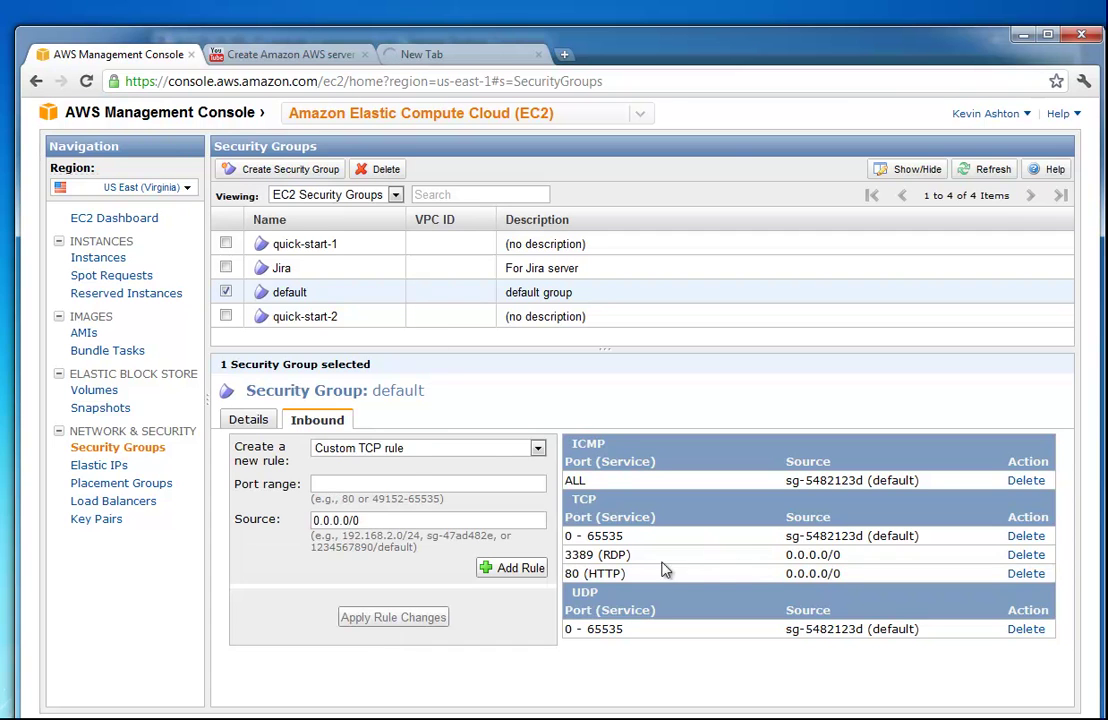
Step: Check whether the server address loads in its Chrome tab and shift the browser window upward
{"action": "left_click", "coordinate": [434, 54]}
{"action": "left_click", "coordinate": [340, 82]}
{"action": "left_click", "coordinate": [341, 84]}
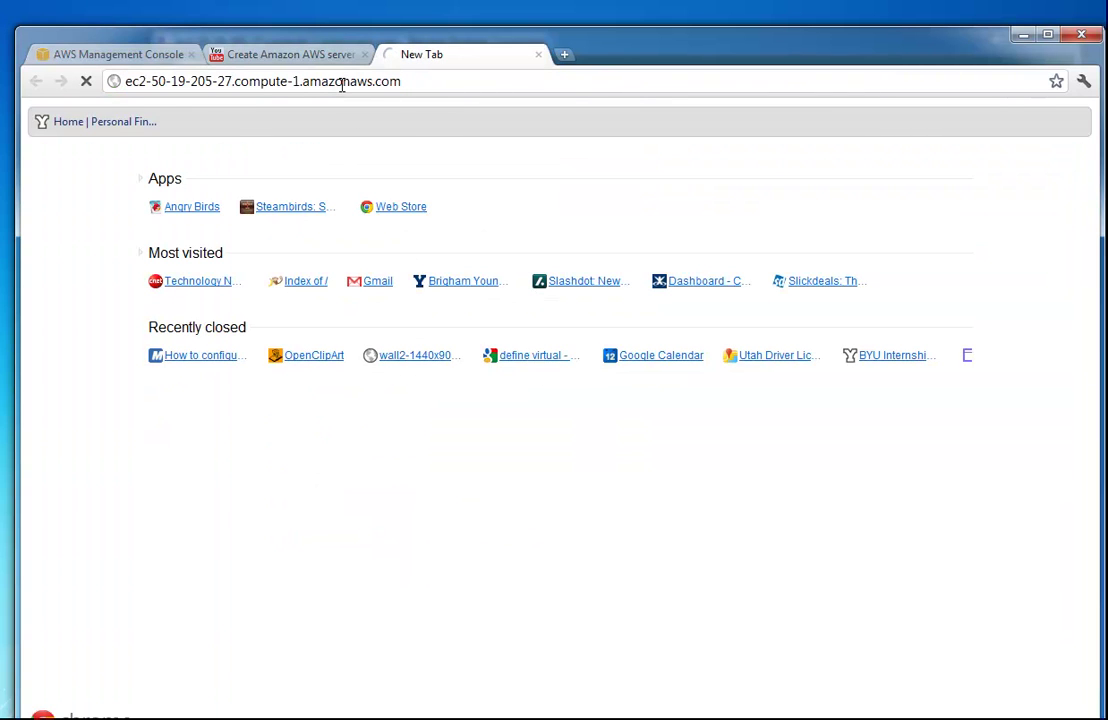
{"action": "double_click", "coordinate": [234, 28]}
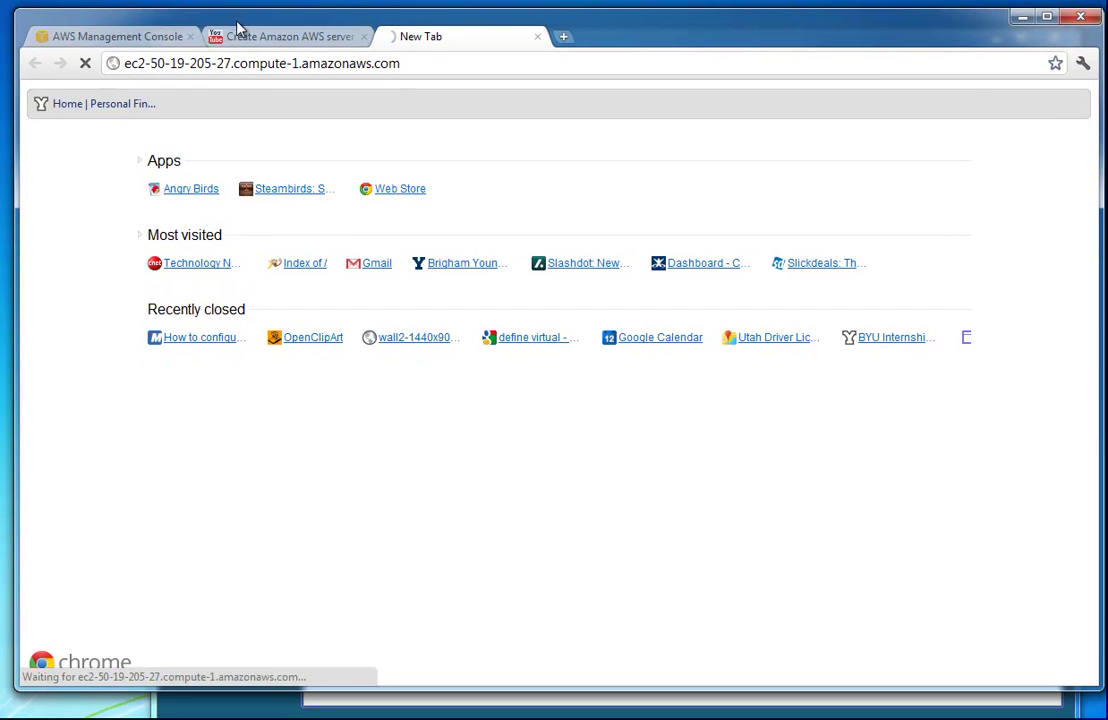
Step: Bring the Remote Desktop window forward, find Windows Firewall on the server and open its program exceptions settings
{"action": "left_click", "coordinate": [232, 710]}
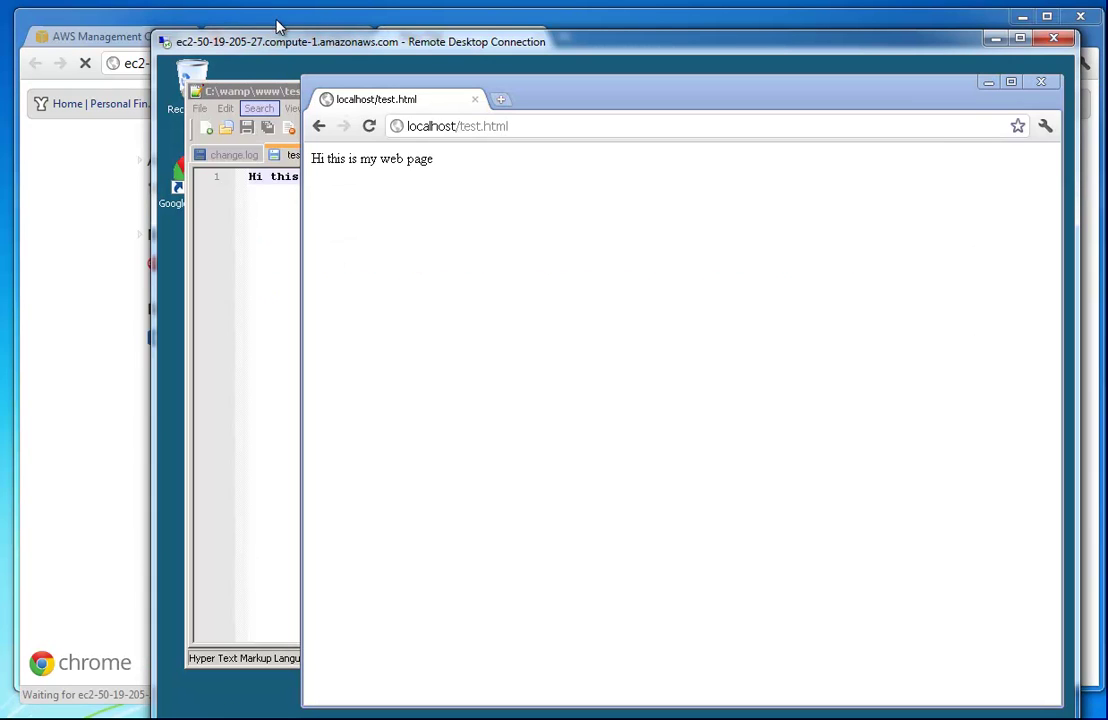
{"action": "left_click_drag", "start_coordinate": [272, 42], "coordinate": [194, 10]}
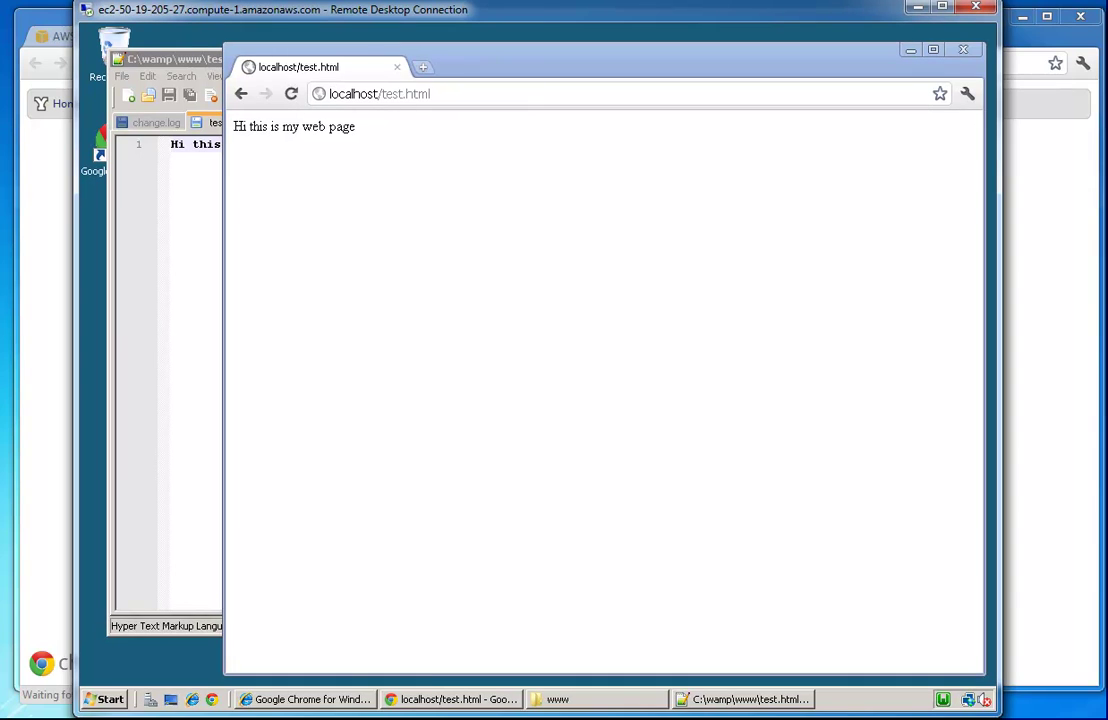
{"action": "left_click", "coordinate": [106, 700]}
{"action": "type", "text": "firewall"}
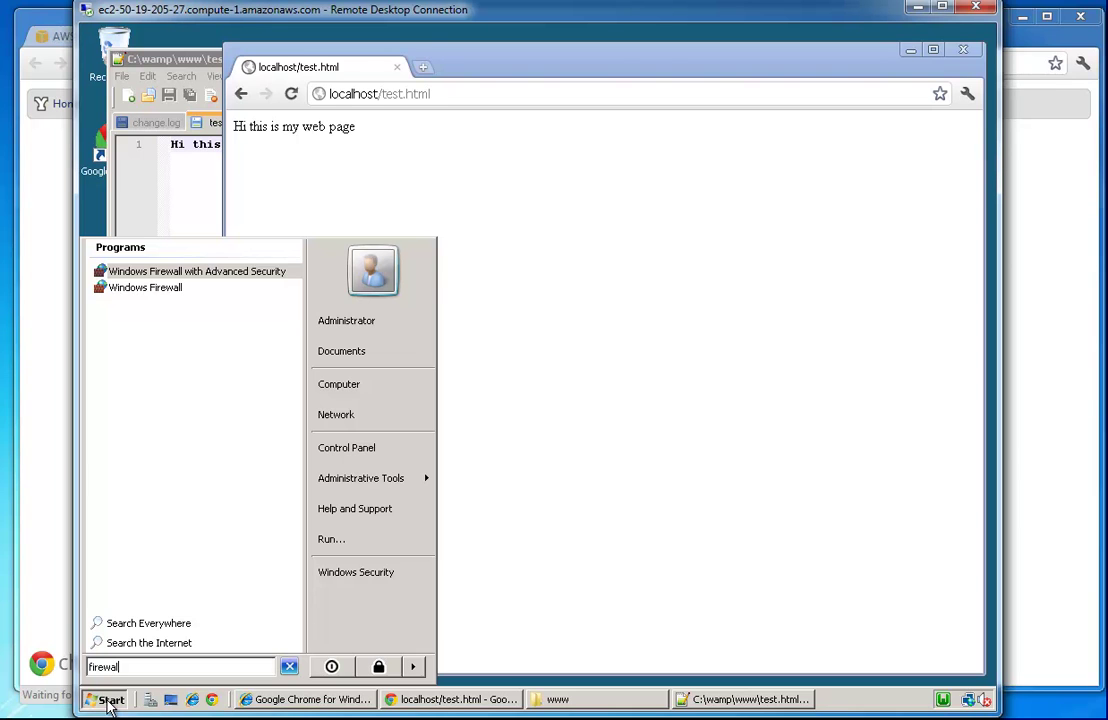
{"action": "key", "text": "Down"}
{"action": "key", "text": "Return"}
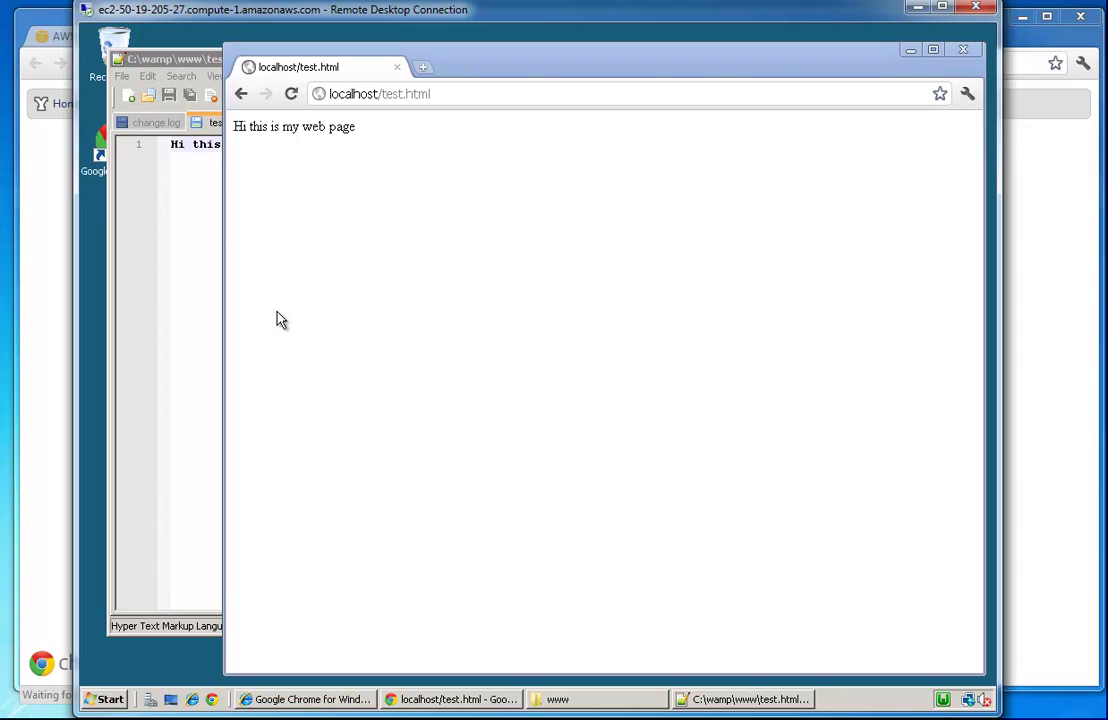
{"action": "left_click", "coordinate": [313, 173]}
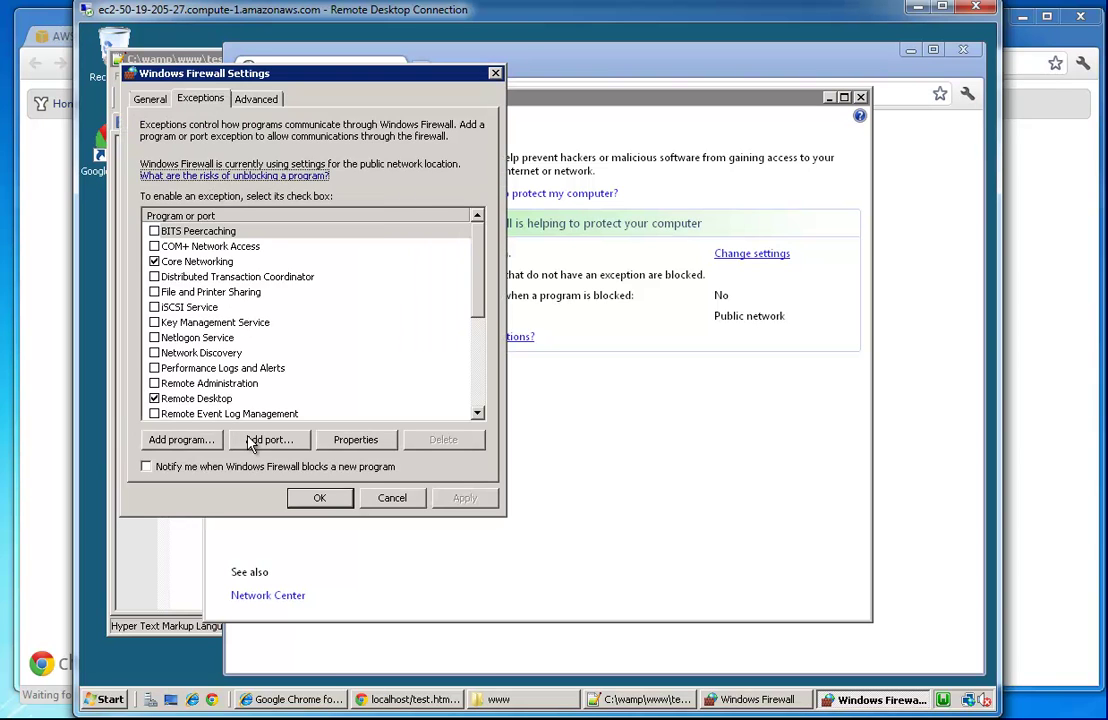
Step: Add a firewall port exception named Http for TCP port 80 and save the firewall settings
{"action": "left_click", "coordinate": [249, 439]}
{"action": "type", "text": "Http"}
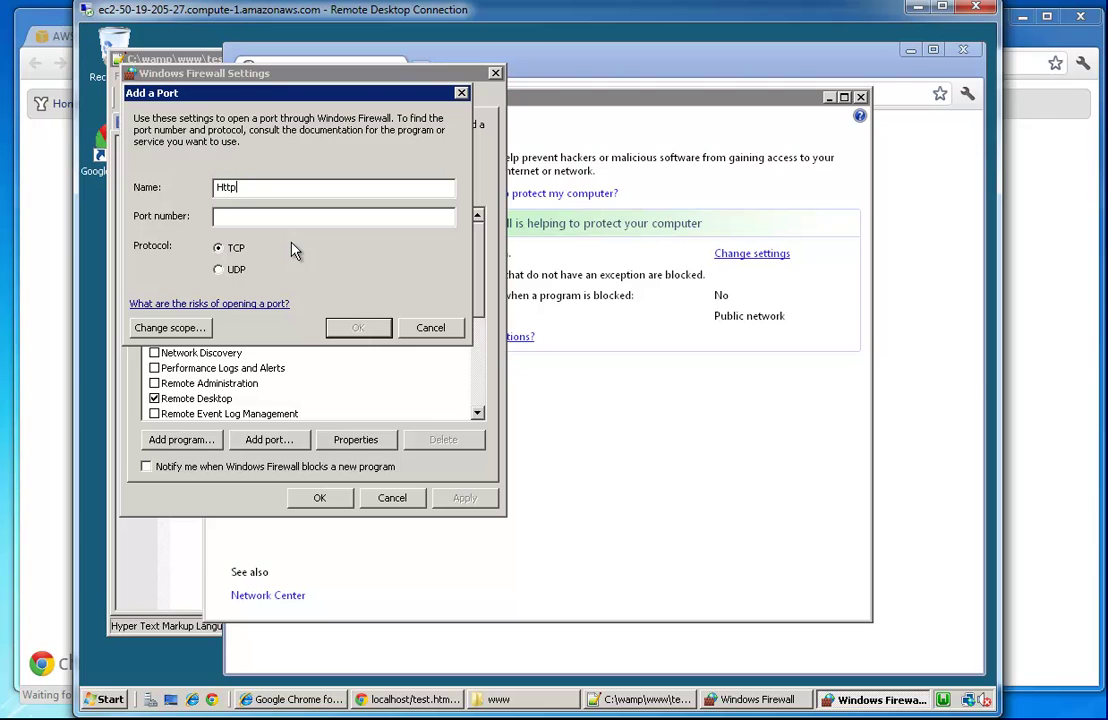
{"action": "key", "text": "Tab"}
{"action": "type", "text": "80"}
{"action": "left_click", "coordinate": [366, 328]}
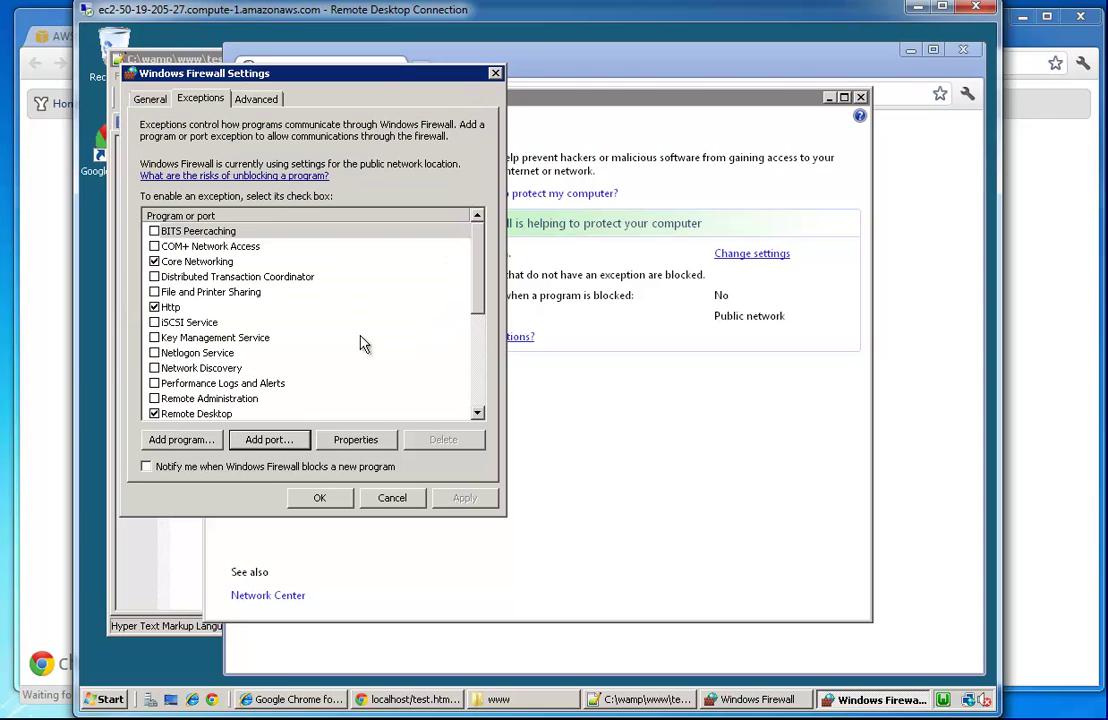
{"action": "left_click", "coordinate": [330, 498]}
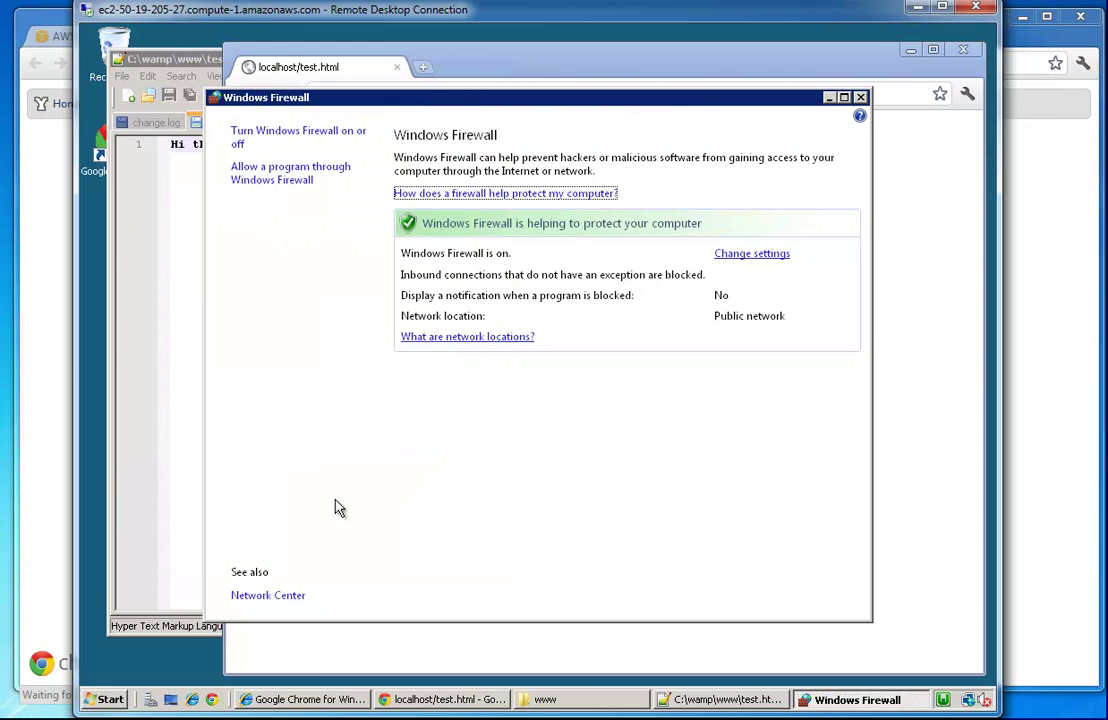
Step: Switch to the local Chrome window and load ec2-50-19-205-27.compute-1.amazonaws.com/test.html
{"action": "left_click", "coordinate": [58, 25]}
{"action": "left_click", "coordinate": [324, 68]}
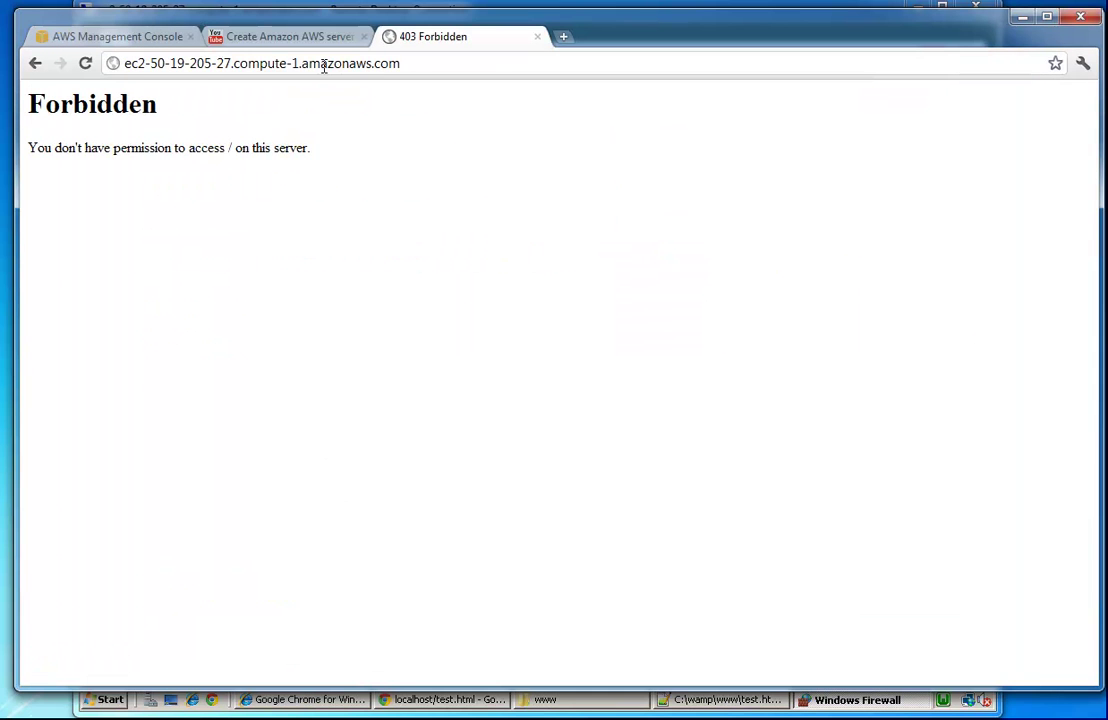
{"action": "left_click", "coordinate": [340, 68]}
{"action": "left_click", "coordinate": [412, 68]}
{"action": "type", "text": "/test.html"}
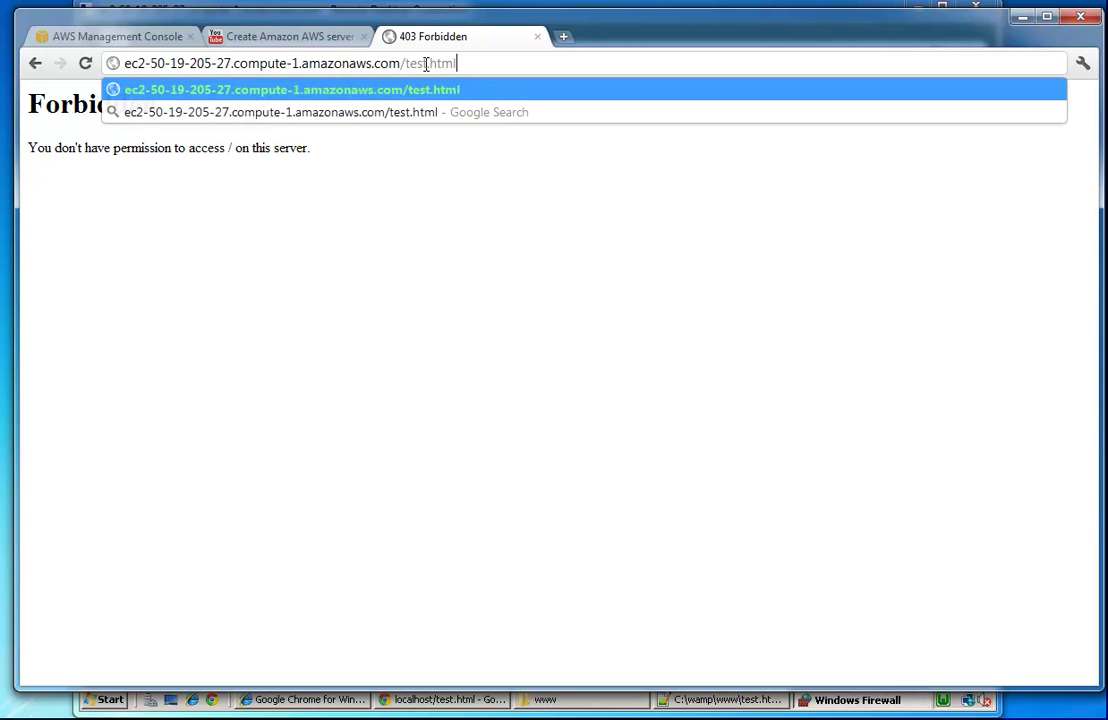
{"action": "key", "text": "Return"}
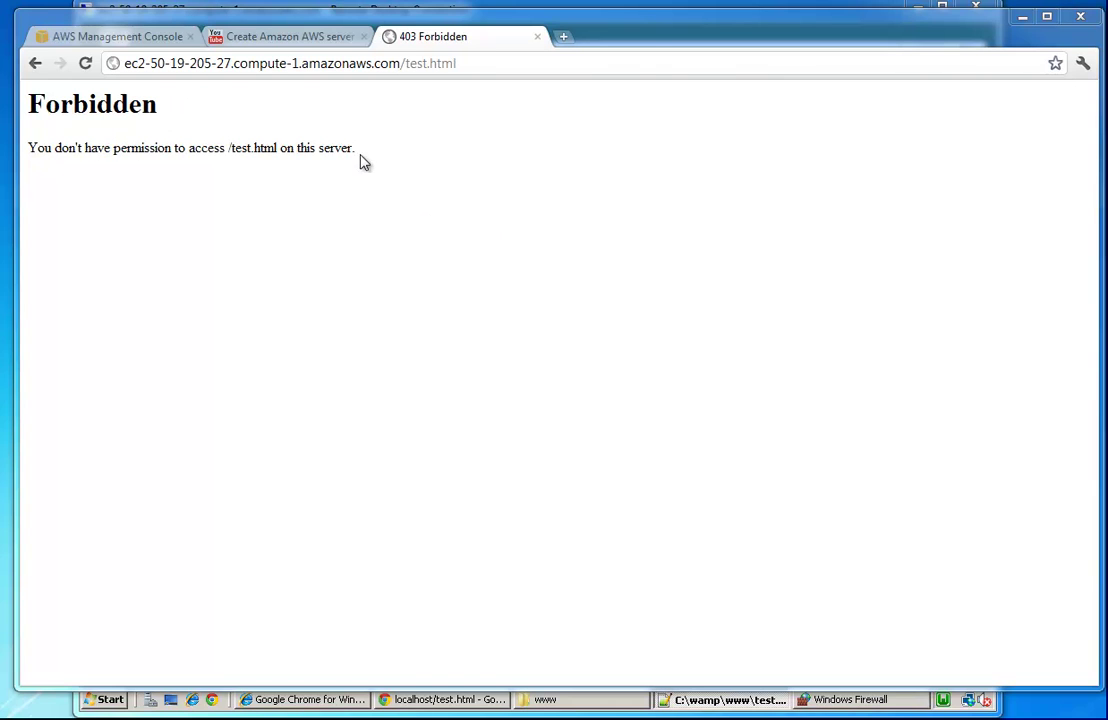
Step: Highlight the page's access error text, move the local Chrome window aside and bring the Remote Desktop window forward
{"action": "left_click_drag", "start_coordinate": [357, 155], "coordinate": [32, 112]}
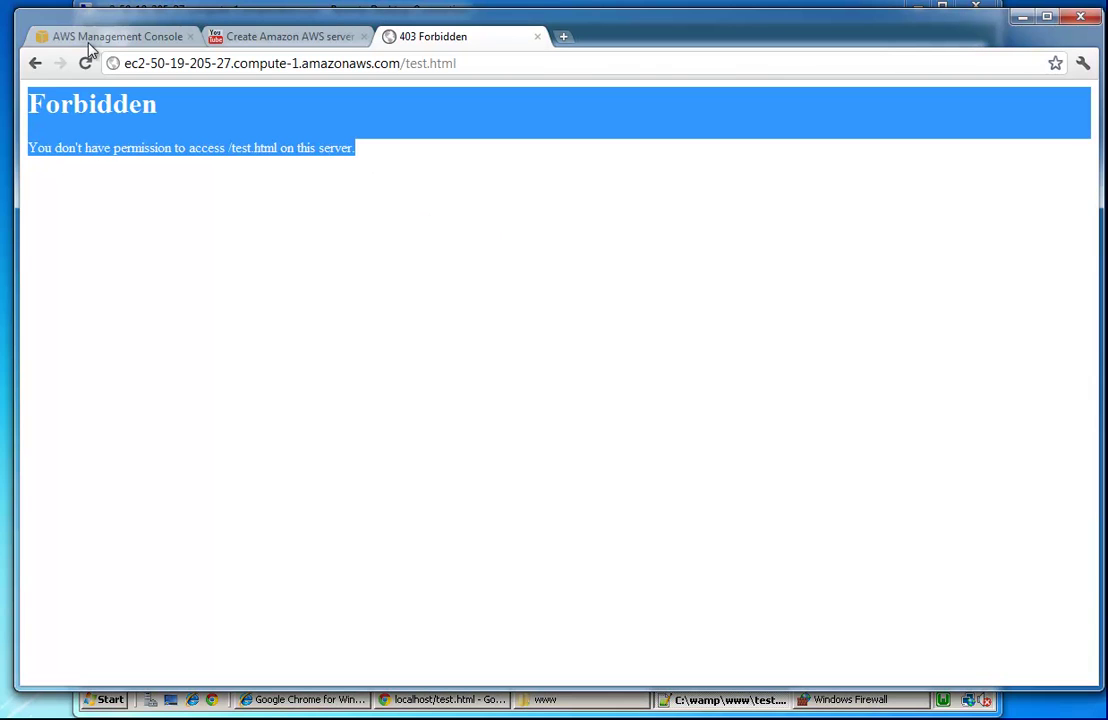
{"action": "left_click_drag", "start_coordinate": [109, 25], "coordinate": [154, 222]}
{"action": "left_click_drag", "start_coordinate": [243, 206], "coordinate": [181, 22]}
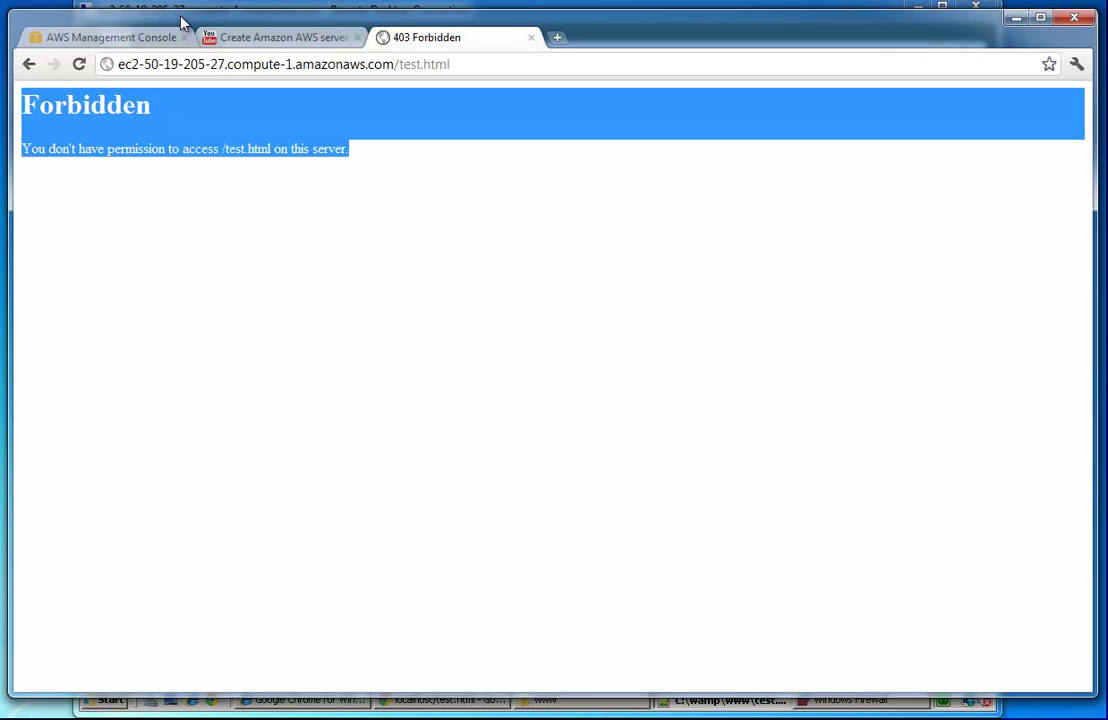
{"action": "left_click_drag", "start_coordinate": [183, 12], "coordinate": [250, 20]}
{"action": "left_click", "coordinate": [235, 7]}
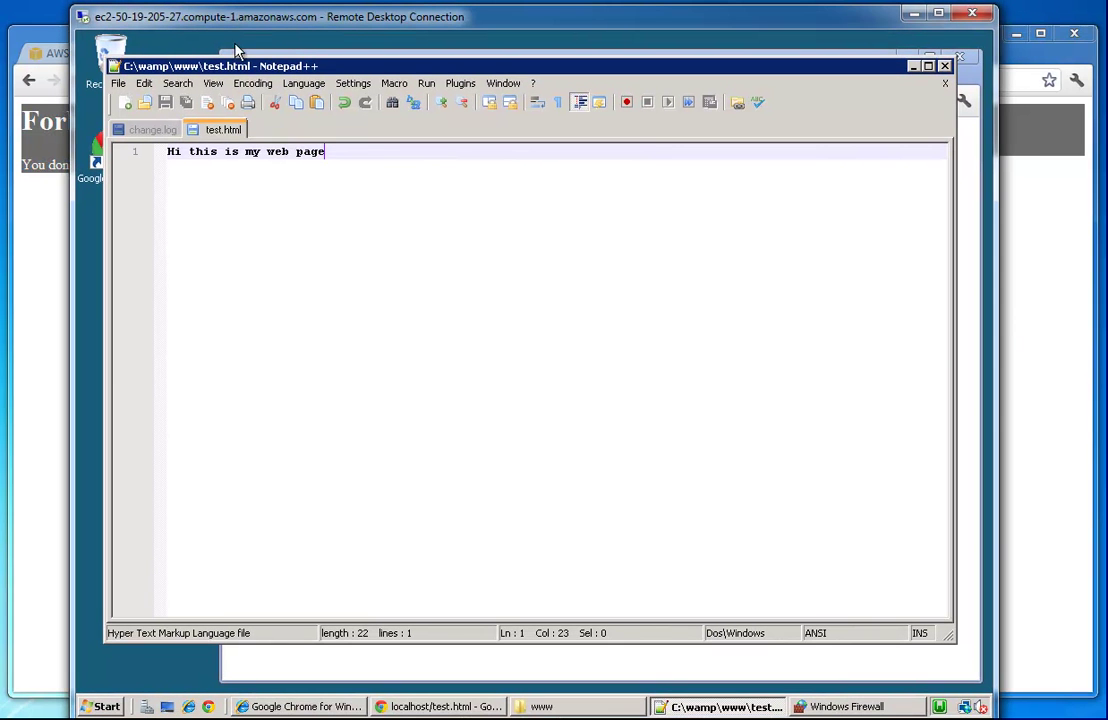
Step: Close test.html and change.log, followed by the Notepad++, Chrome and www folder windows on the remote server
{"action": "key", "text": "ctrl+w"}
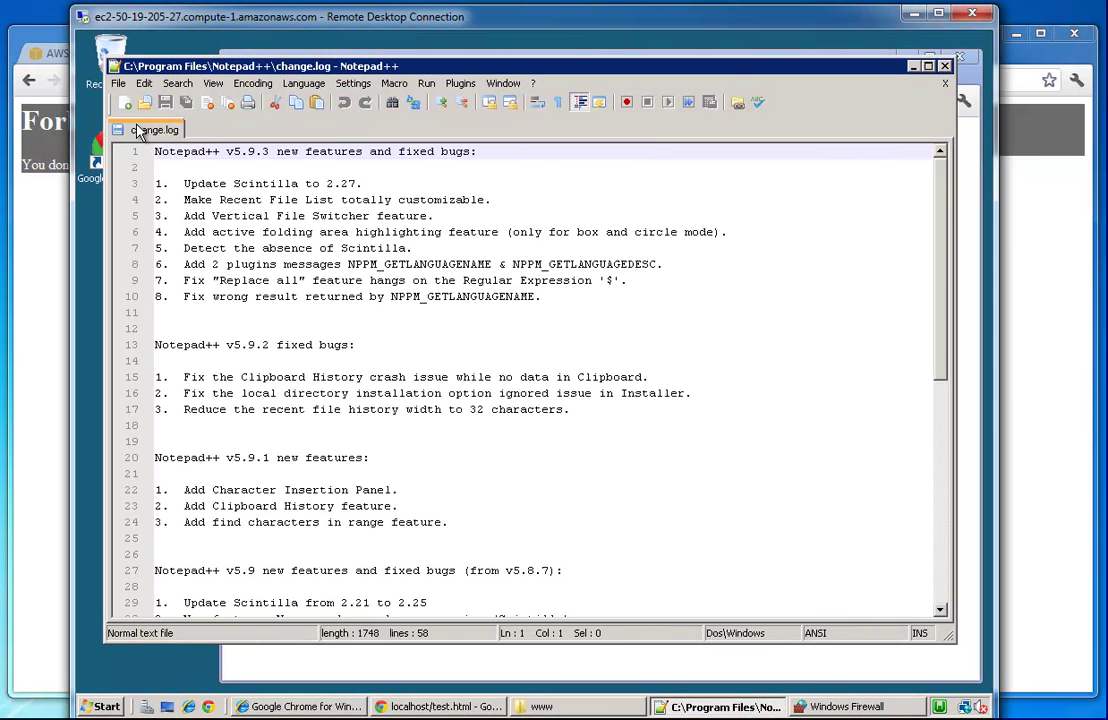
{"action": "key", "text": "ctrl+w"}
{"action": "left_click", "coordinate": [944, 66]}
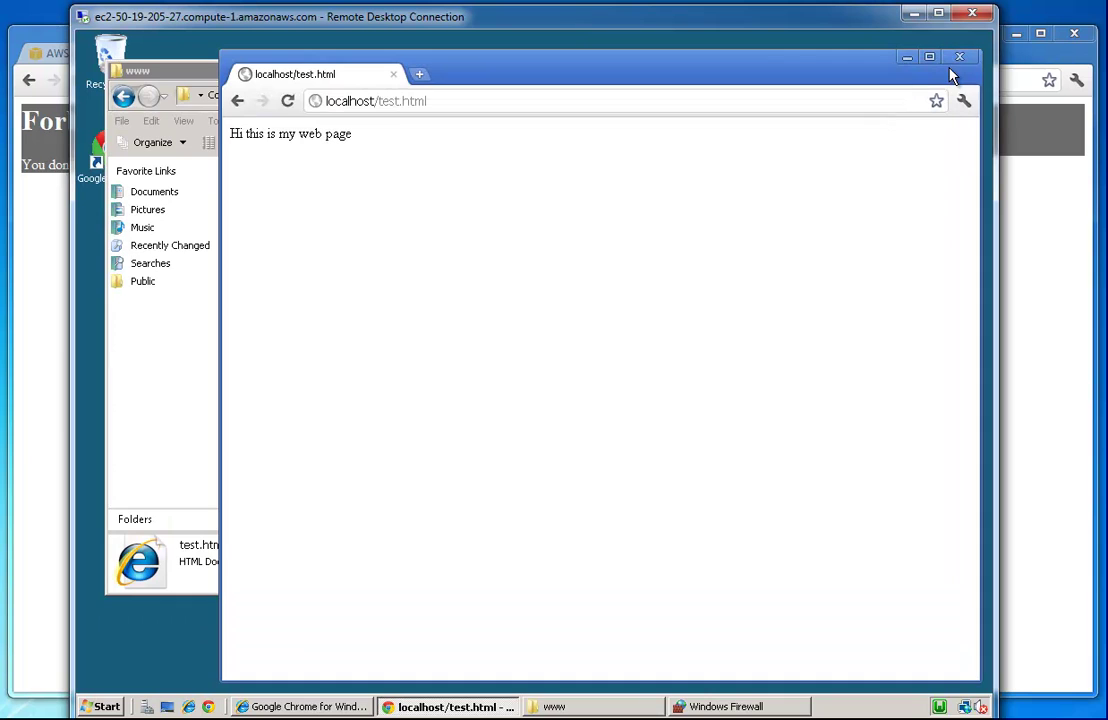
{"action": "left_click", "coordinate": [957, 59]}
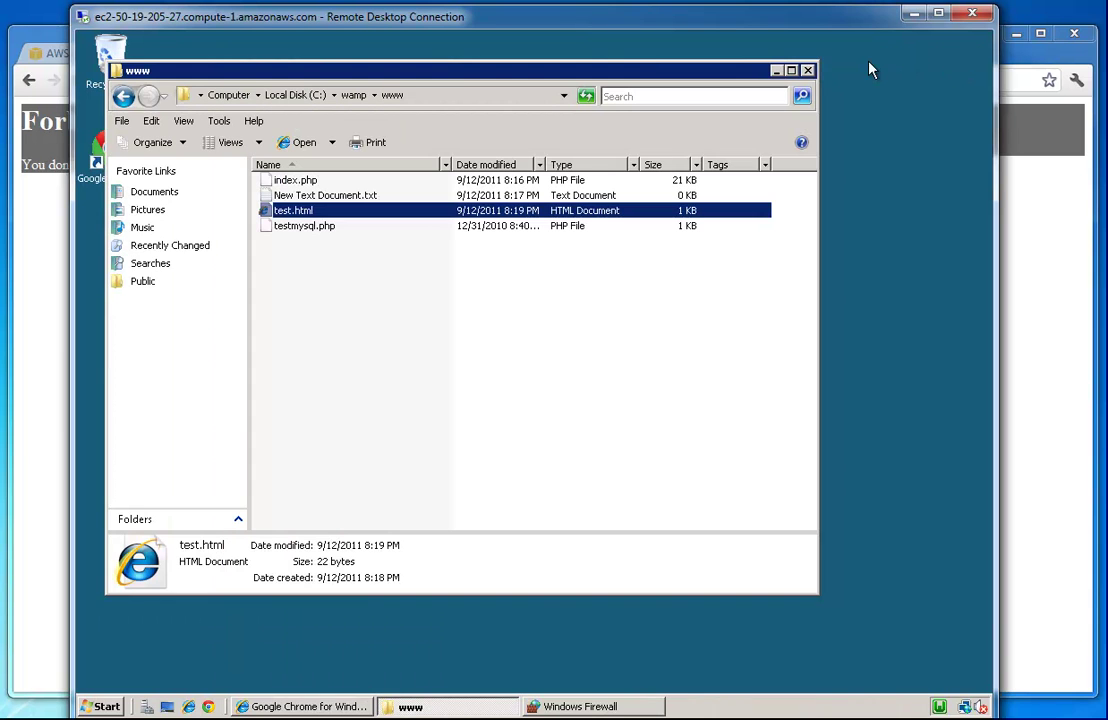
{"action": "left_click", "coordinate": [809, 71]}
{"action": "left_click", "coordinate": [938, 705]}
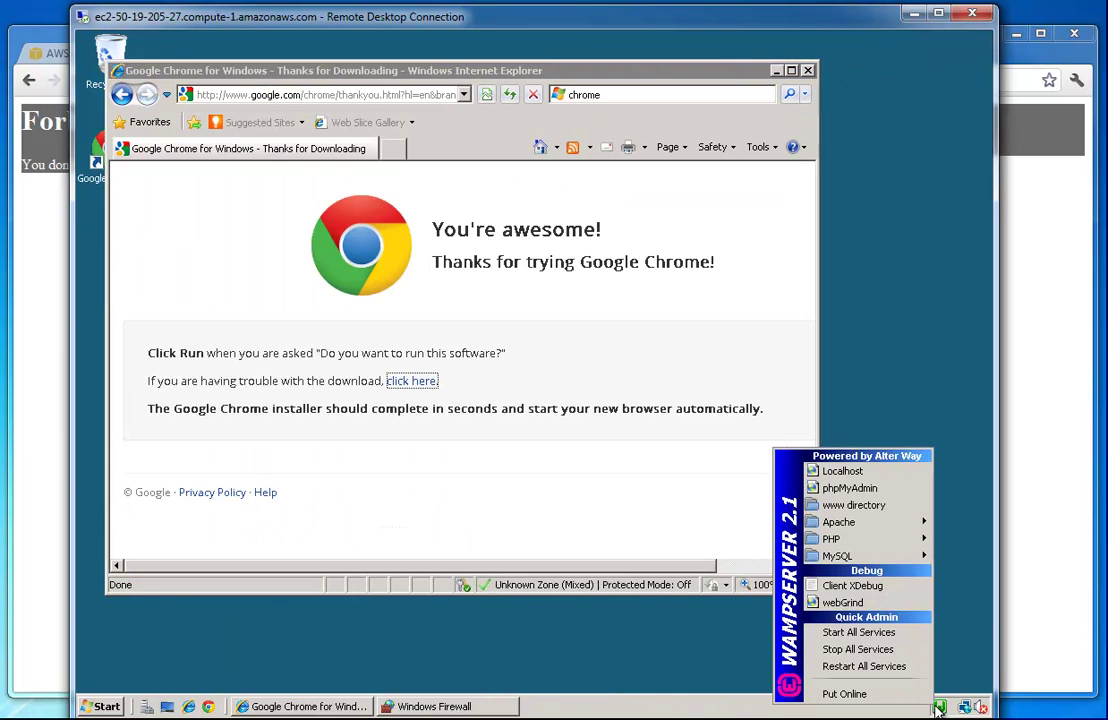
{"action": "mouse_move", "coordinate": [860, 522]}
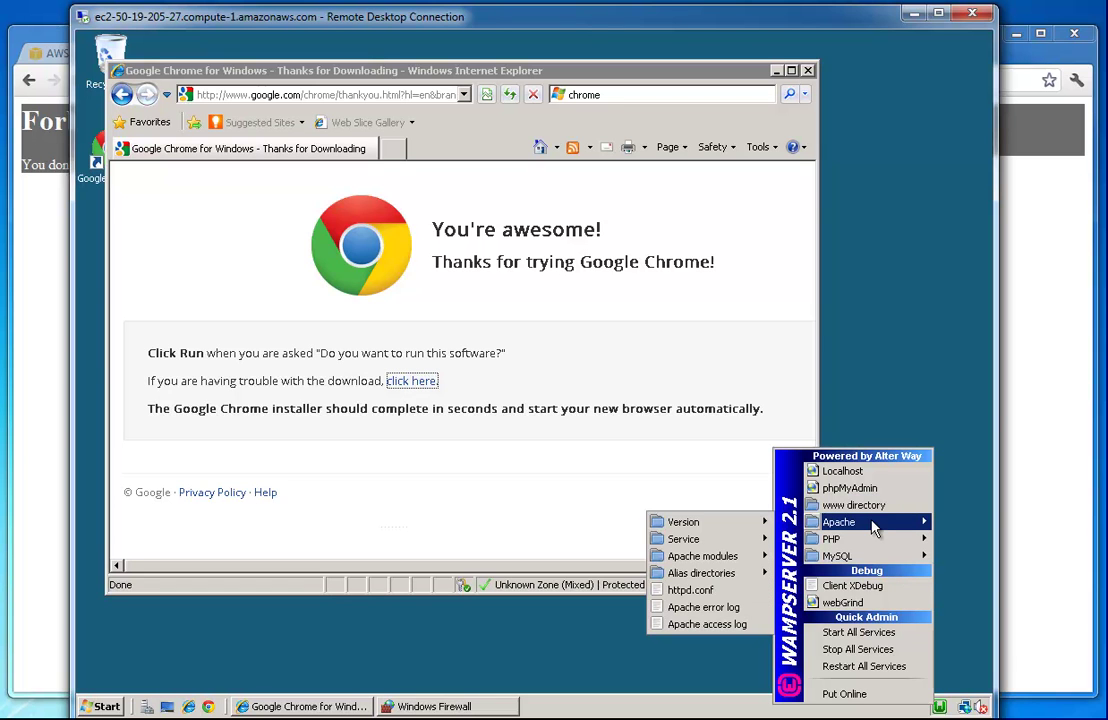
{"action": "left_click", "coordinate": [695, 590]}
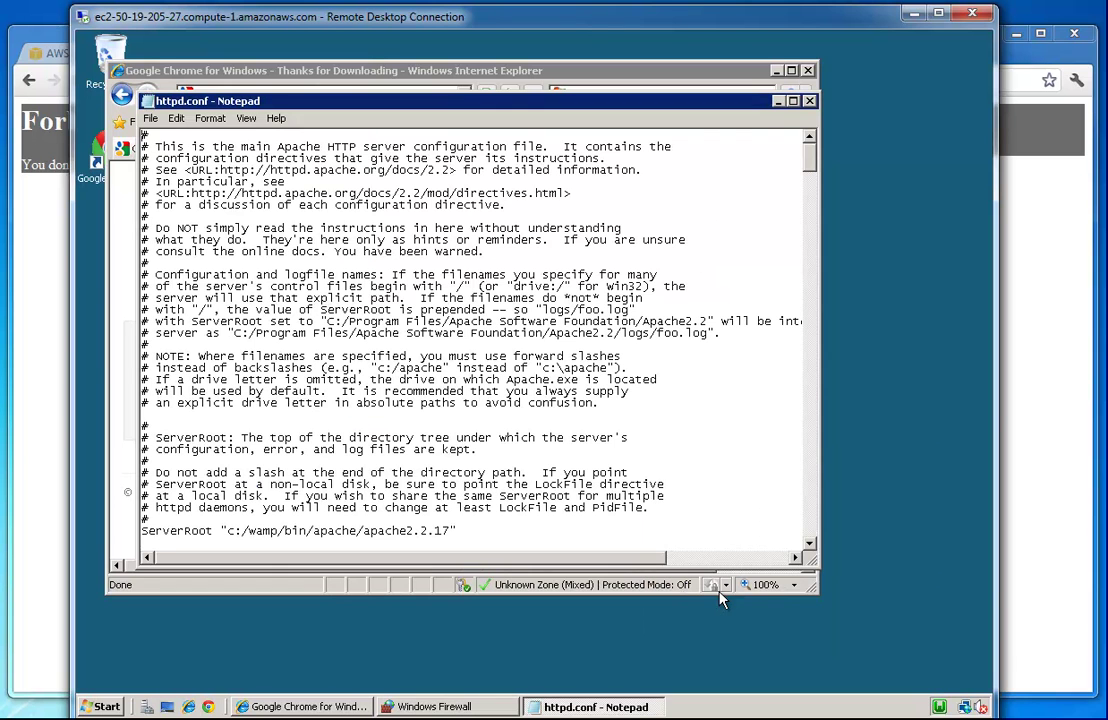
{"action": "left_click", "coordinate": [809, 101]}
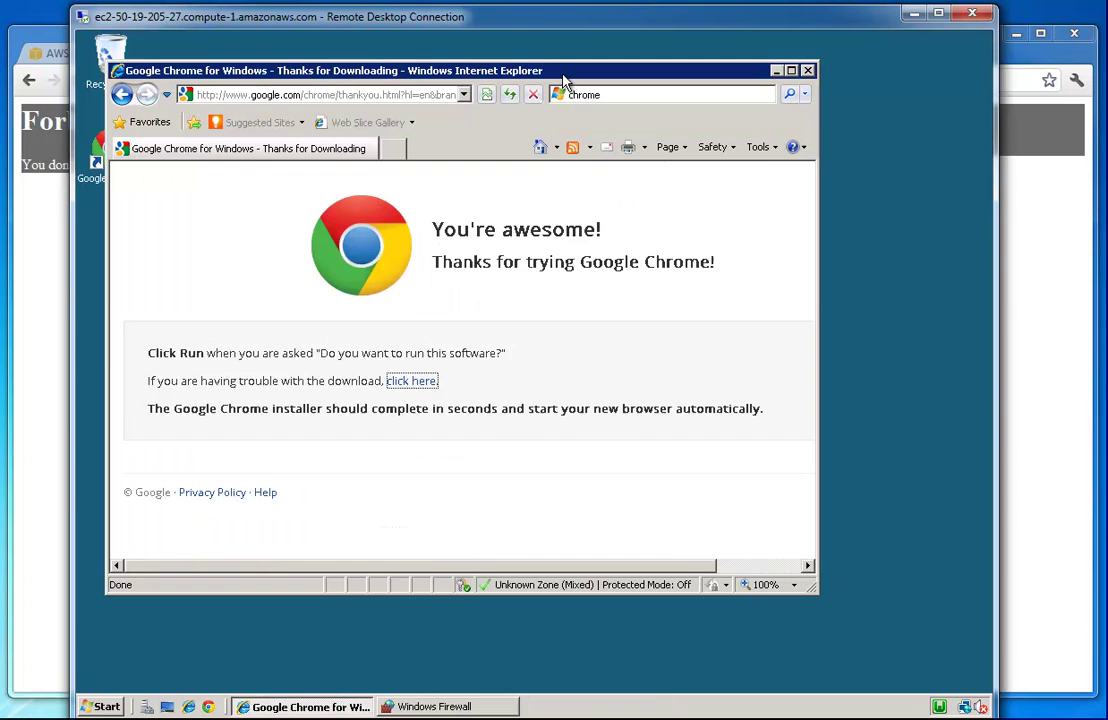
Step: Open the wamp folder on the remote server's Local Disk (C:)
{"action": "left_click", "coordinate": [101, 703]}
{"action": "left_click", "coordinate": [350, 396]}
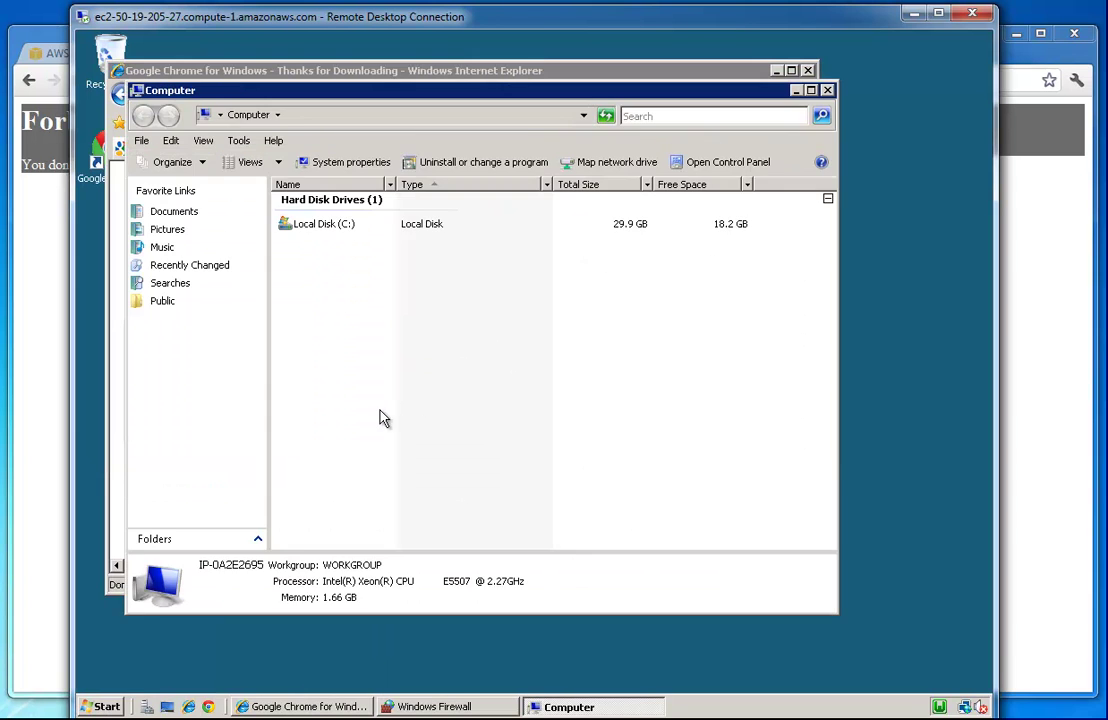
{"action": "double_click", "coordinate": [336, 226]}
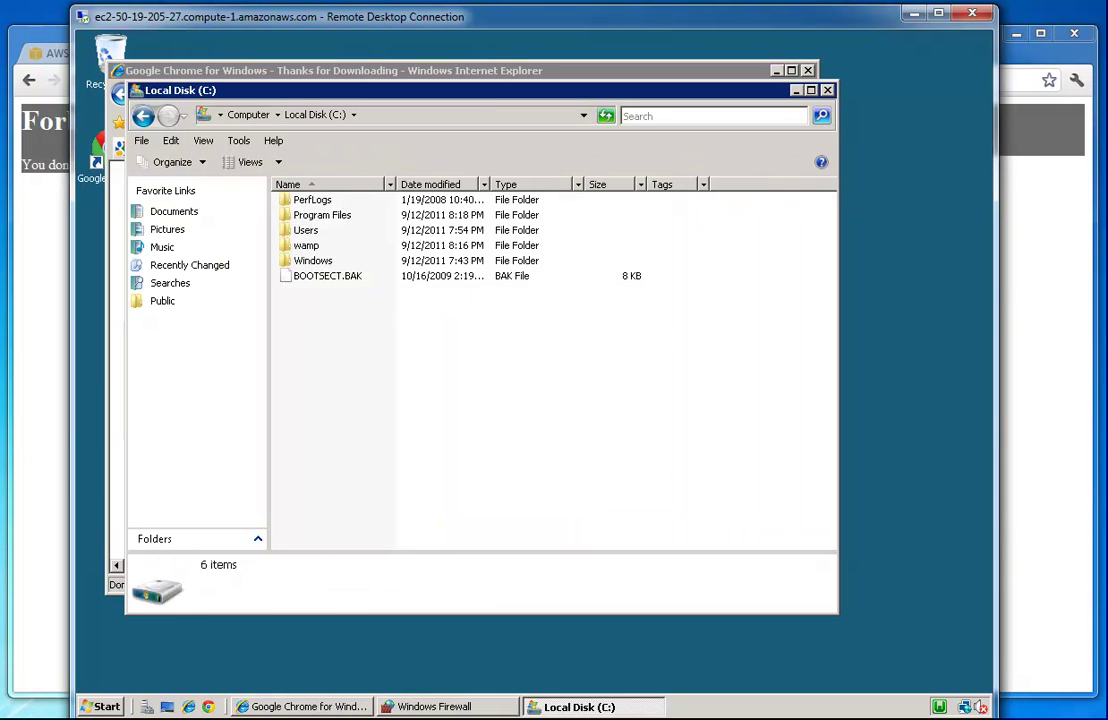
{"action": "double_click", "coordinate": [305, 245]}
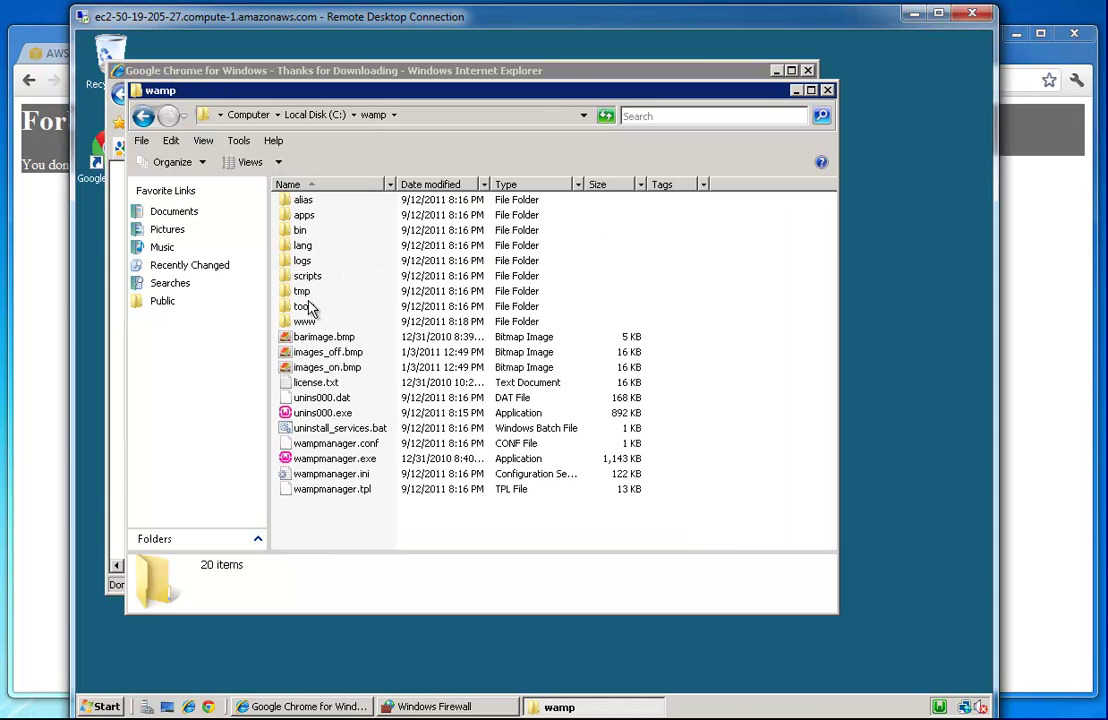
Step: Browse from the wamp folder into bin\apache\Apache2.2.17
{"action": "left_click", "coordinate": [309, 233]}
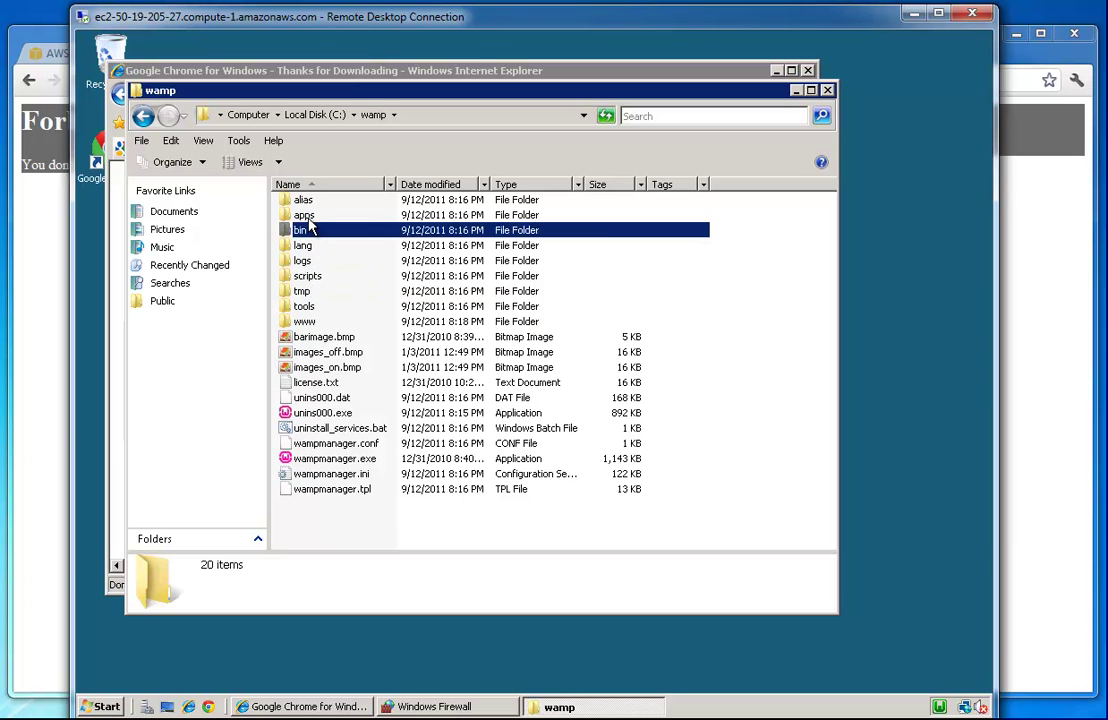
{"action": "double_click", "coordinate": [305, 216]}
{"action": "key", "text": "BackSpace"}
{"action": "left_click", "coordinate": [311, 232]}
{"action": "double_click", "coordinate": [311, 232]}
{"action": "double_click", "coordinate": [310, 202]}
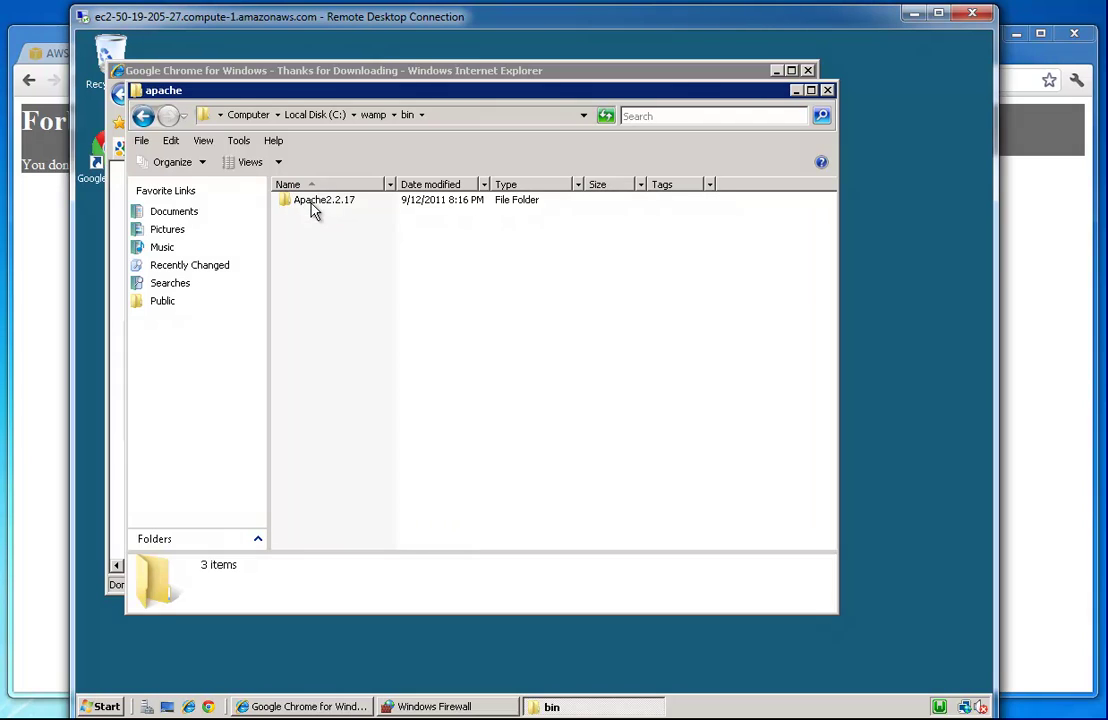
{"action": "double_click", "coordinate": [318, 204]}
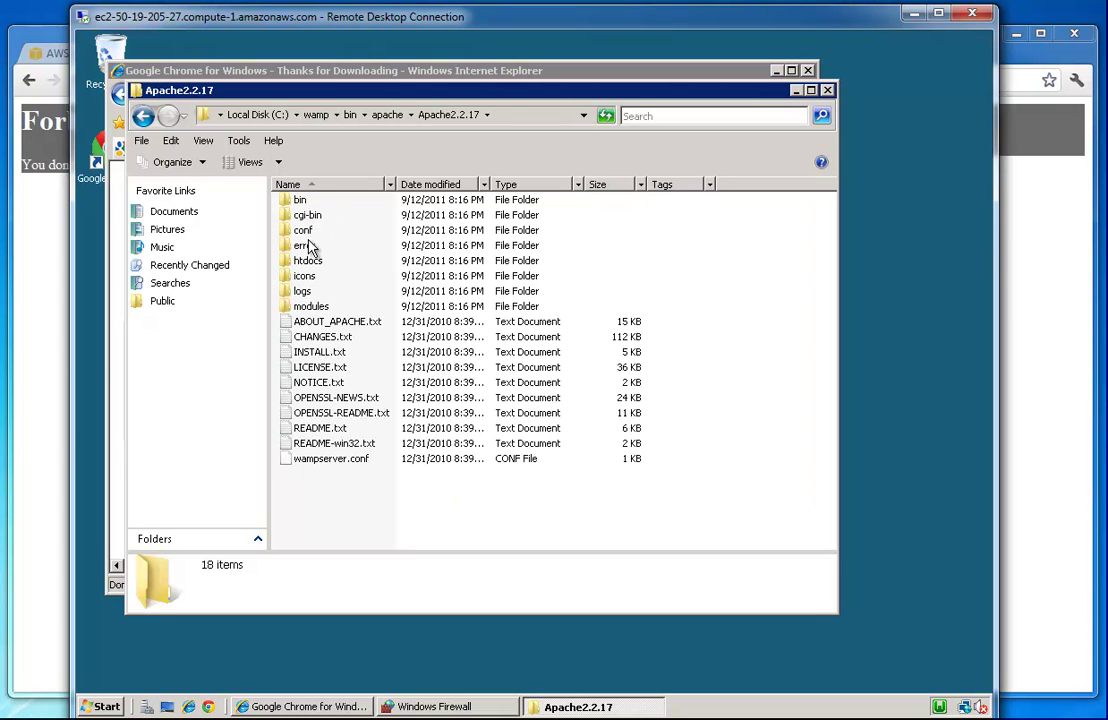
Step: Open httpd.conf from the Apache2.2.17 conf folder in Notepad++
{"action": "double_click", "coordinate": [300, 230]}
{"action": "right_click", "coordinate": [322, 244]}
{"action": "left_click", "coordinate": [339, 271]}
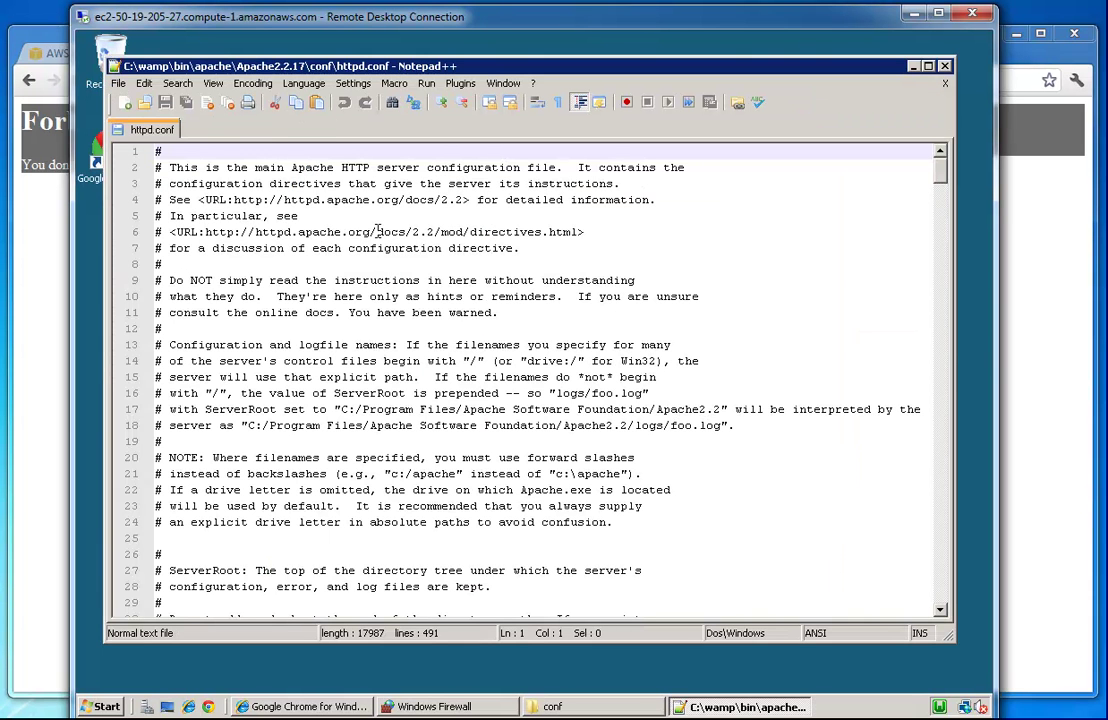
Step: Apply Unix shell script syntax highlighting to httpd.conf
{"action": "left_click", "coordinate": [303, 83]}
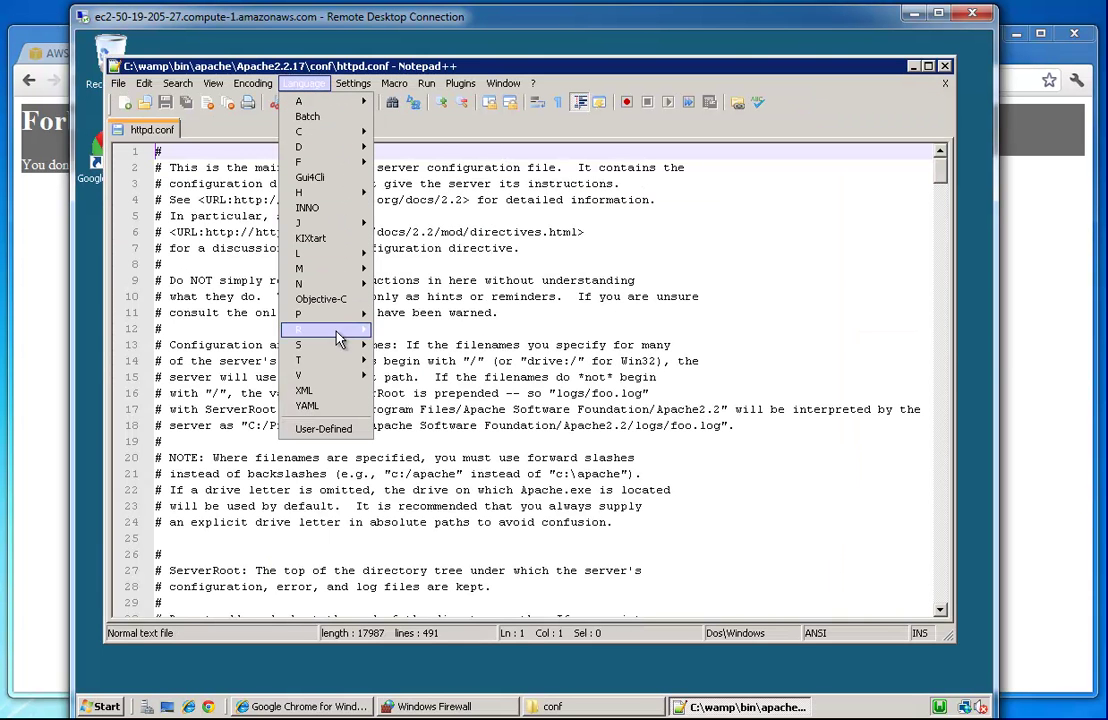
{"action": "mouse_move", "coordinate": [338, 350]}
{"action": "left_click", "coordinate": [405, 344]}
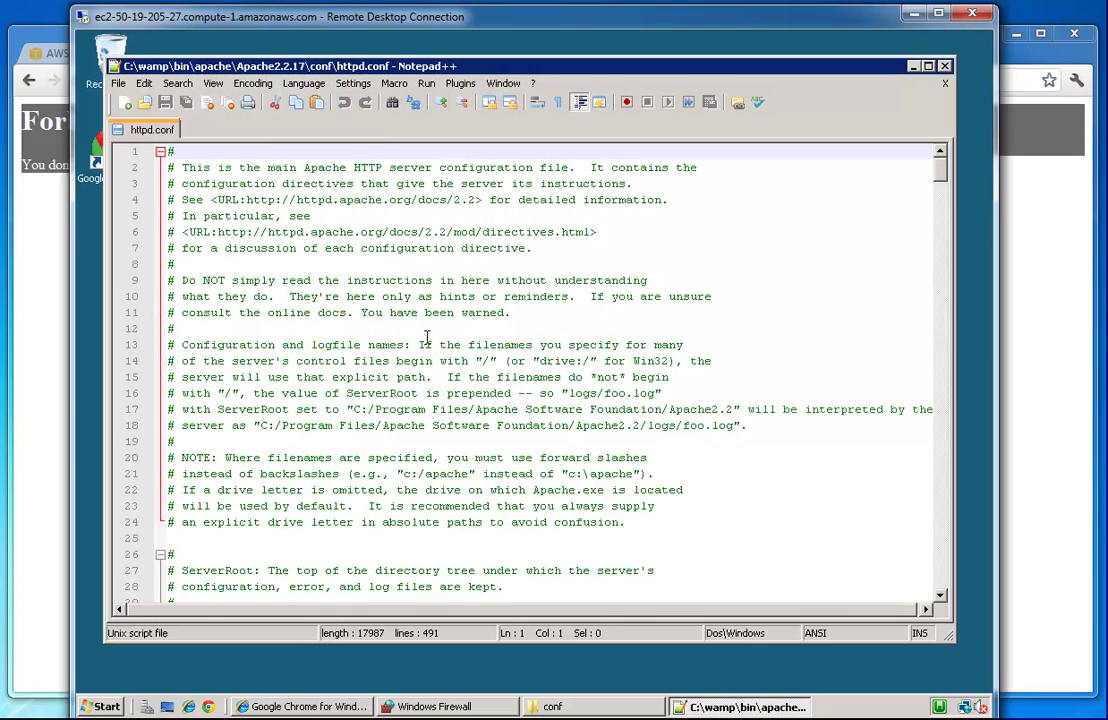
Step: Look through httpd.conf for the access rules that control who can get content from the server
{"action": "scroll", "coordinate": [484, 377], "scroll_direction": "down", "scroll_amount": 12}
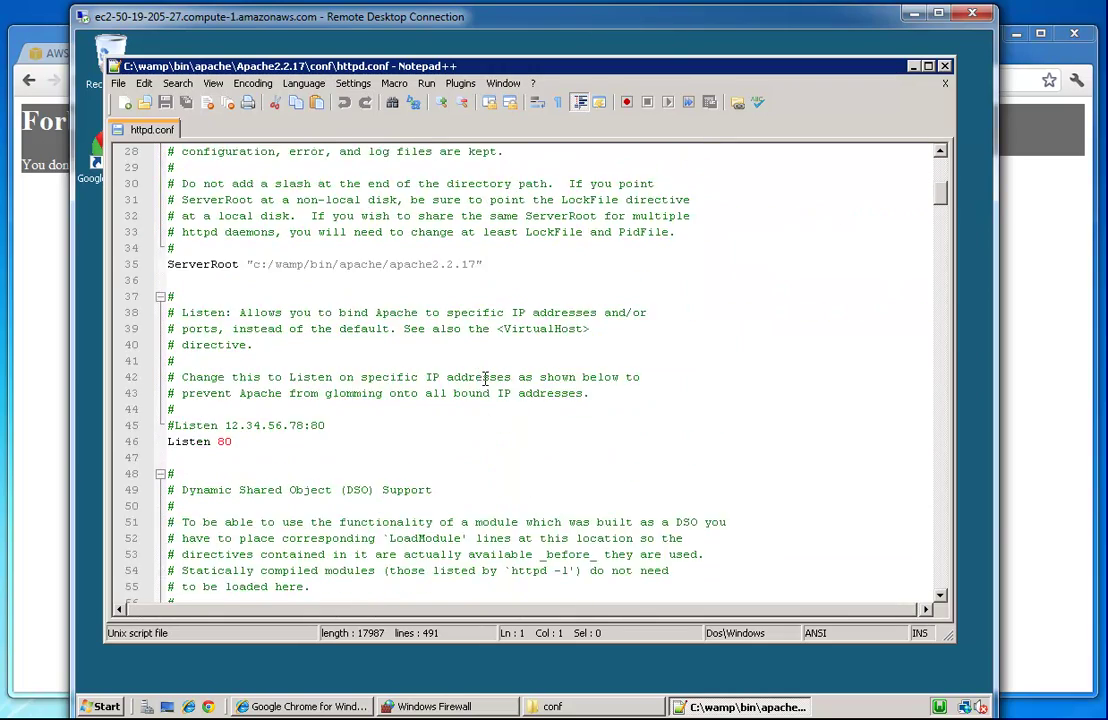
{"action": "scroll", "coordinate": [484, 377], "scroll_direction": "down", "scroll_amount": 16}
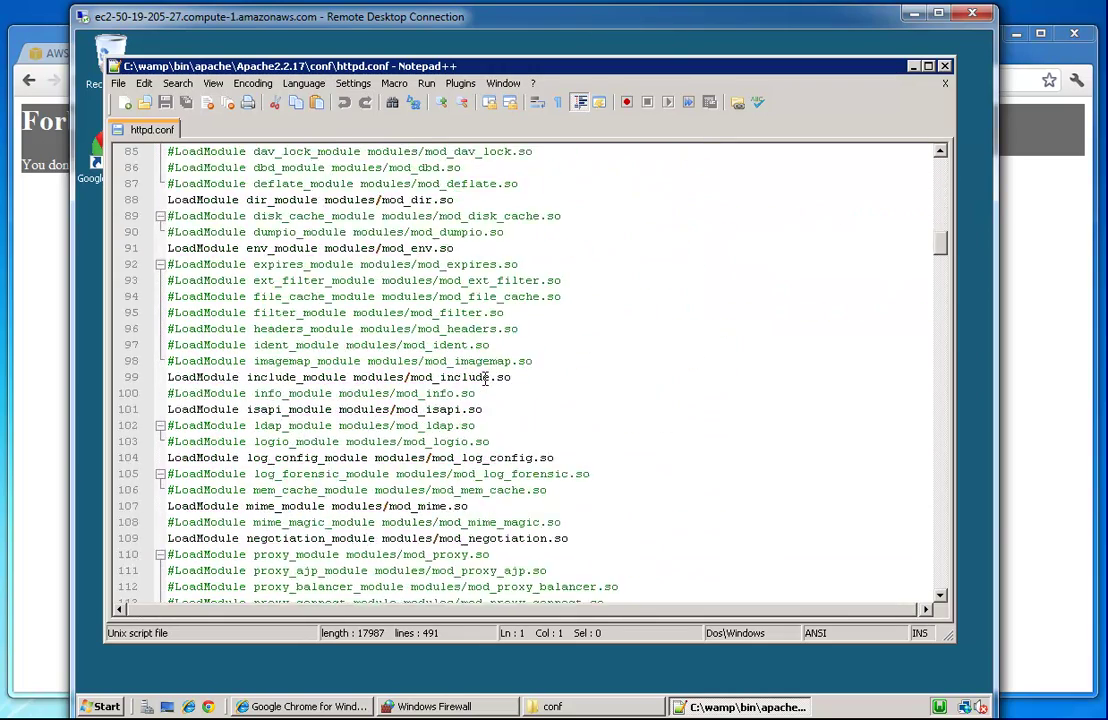
{"action": "scroll", "coordinate": [484, 377], "scroll_direction": "up", "scroll_amount": 13}
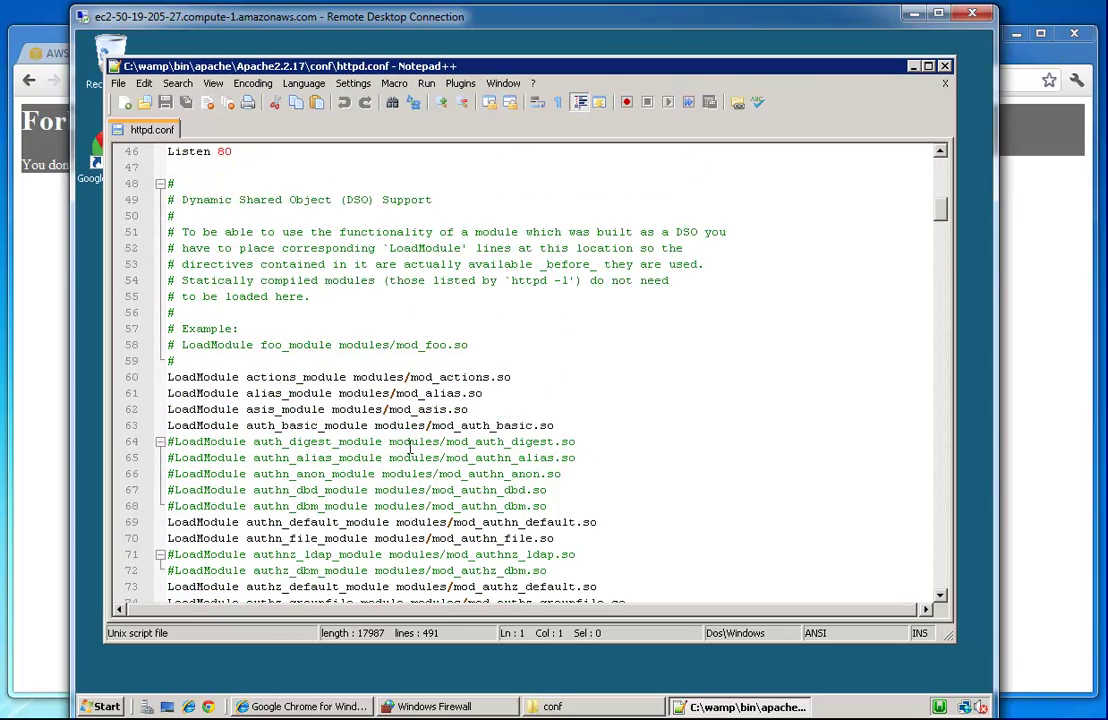
{"action": "scroll", "coordinate": [370, 425], "scroll_direction": "down", "scroll_amount": 4}
{"action": "scroll", "coordinate": [372, 428], "scroll_direction": "down", "scroll_amount": 19}
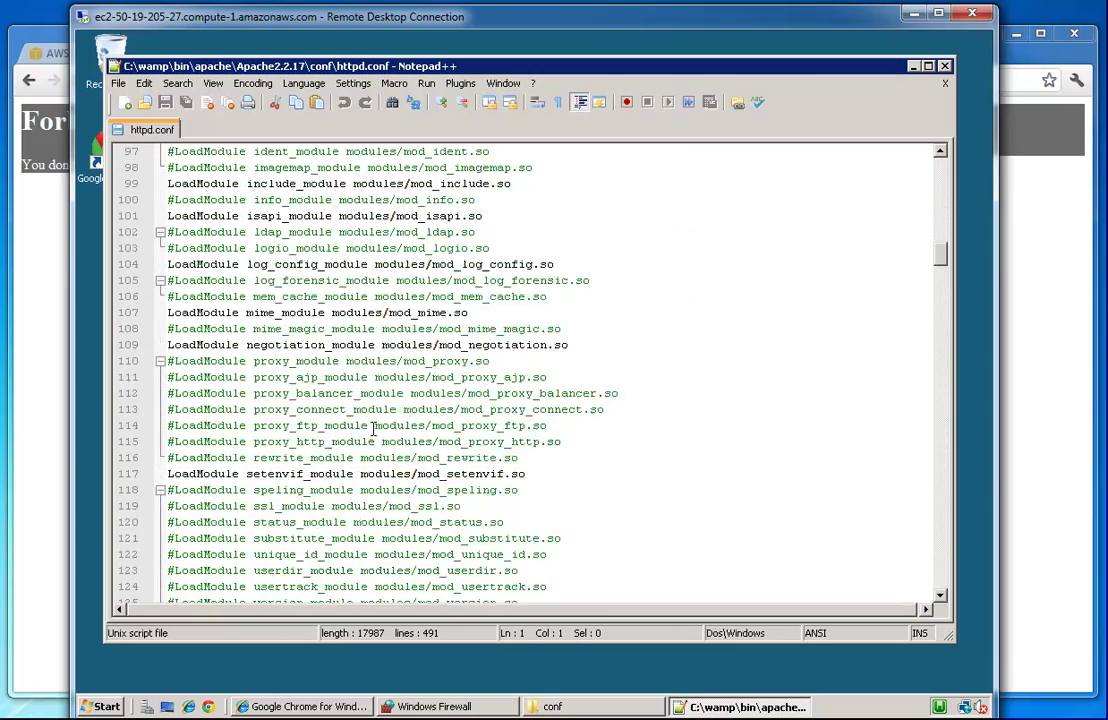
{"action": "scroll", "coordinate": [372, 428], "scroll_direction": "down", "scroll_amount": 15}
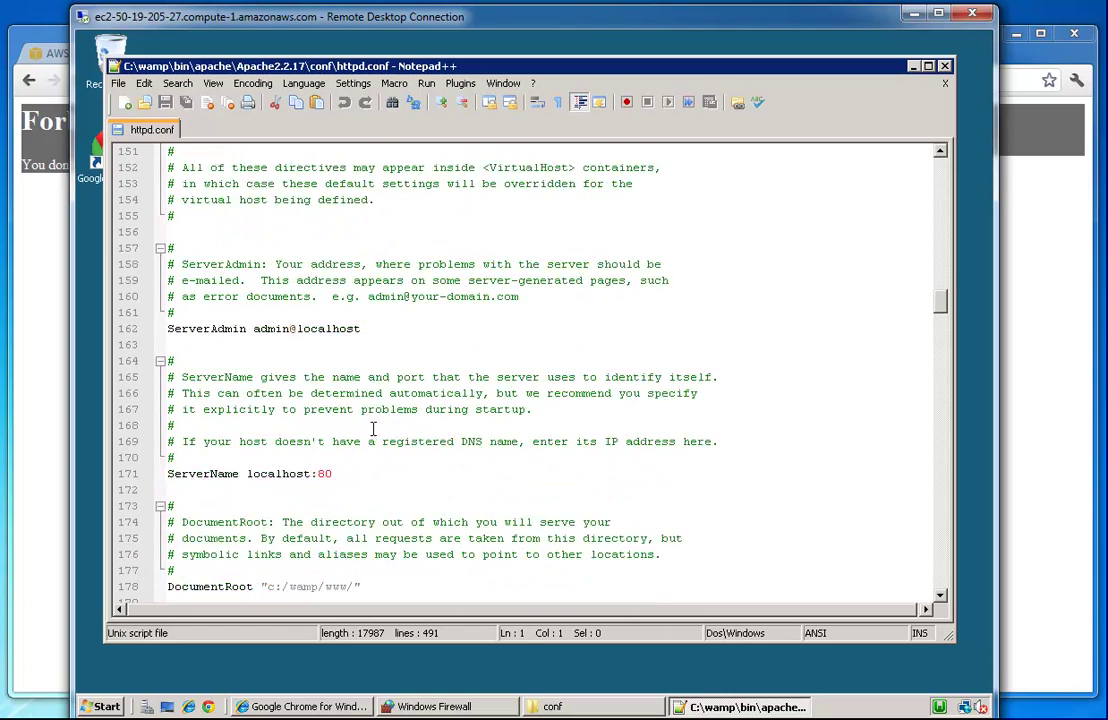
{"action": "scroll", "coordinate": [372, 428], "scroll_direction": "down", "scroll_amount": 4}
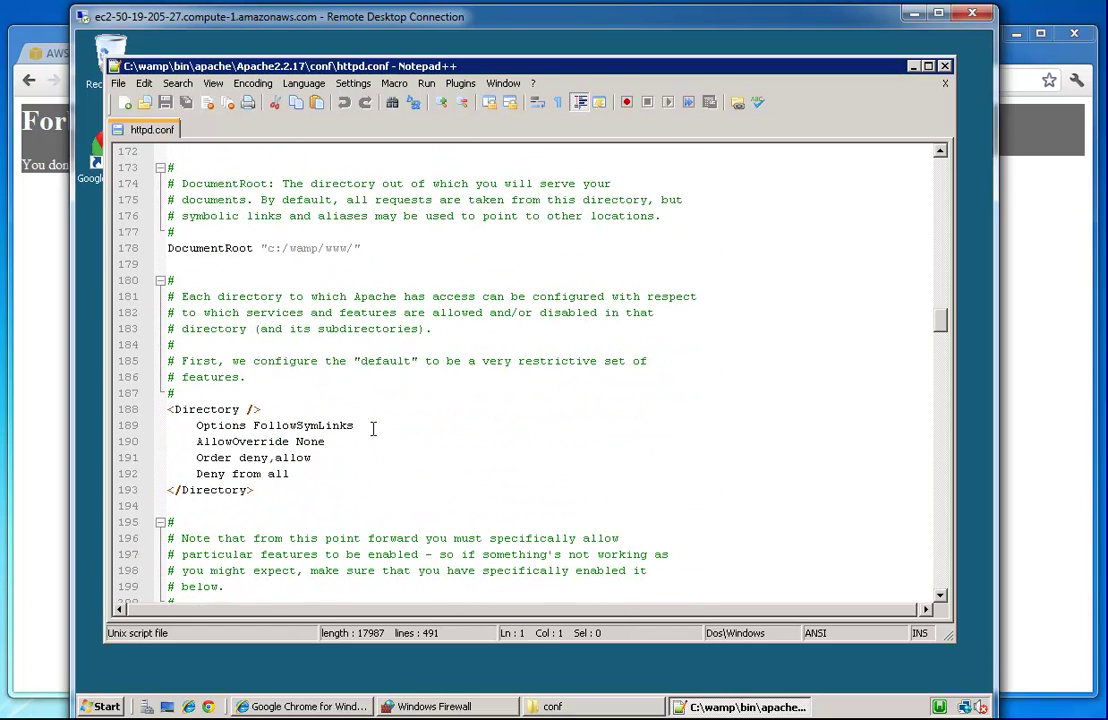
{"action": "scroll", "coordinate": [372, 428], "scroll_direction": "down", "scroll_amount": 9}
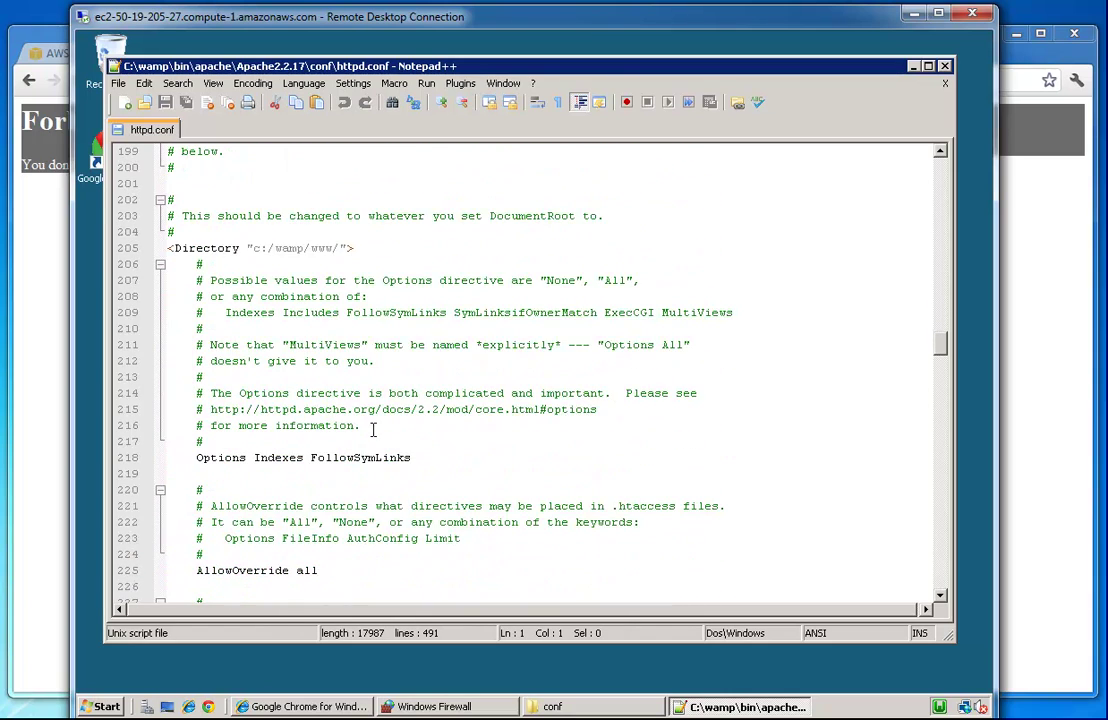
{"action": "scroll", "coordinate": [372, 428], "scroll_direction": "down", "scroll_amount": 6}
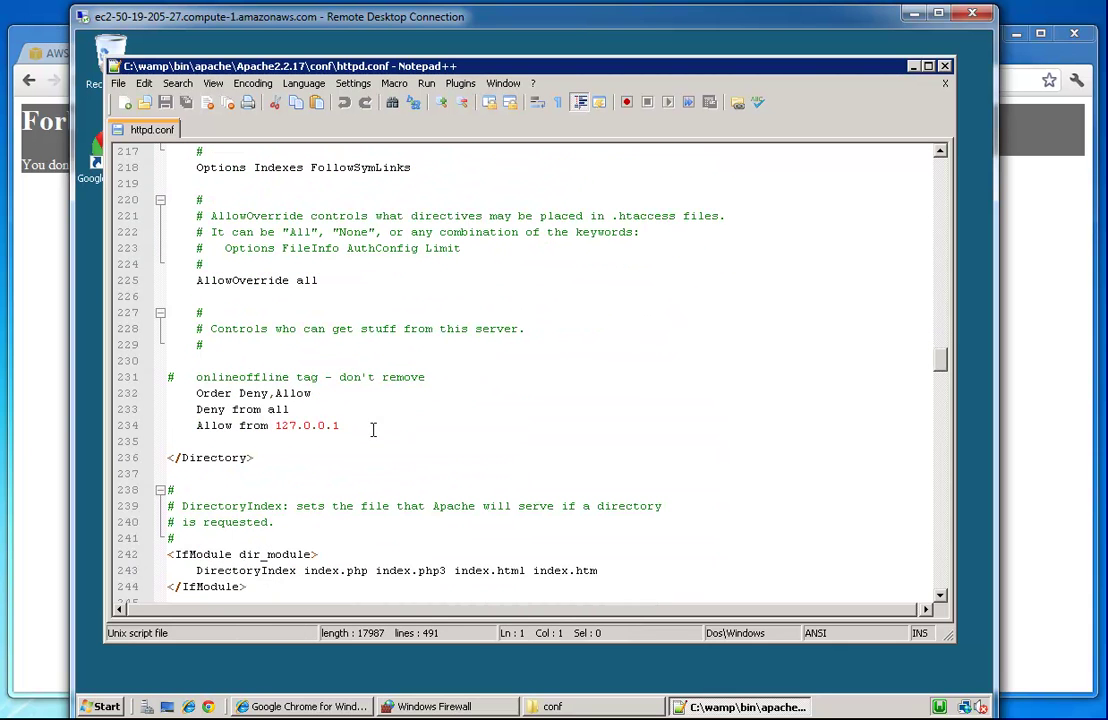
{"action": "left_click", "coordinate": [307, 409]}
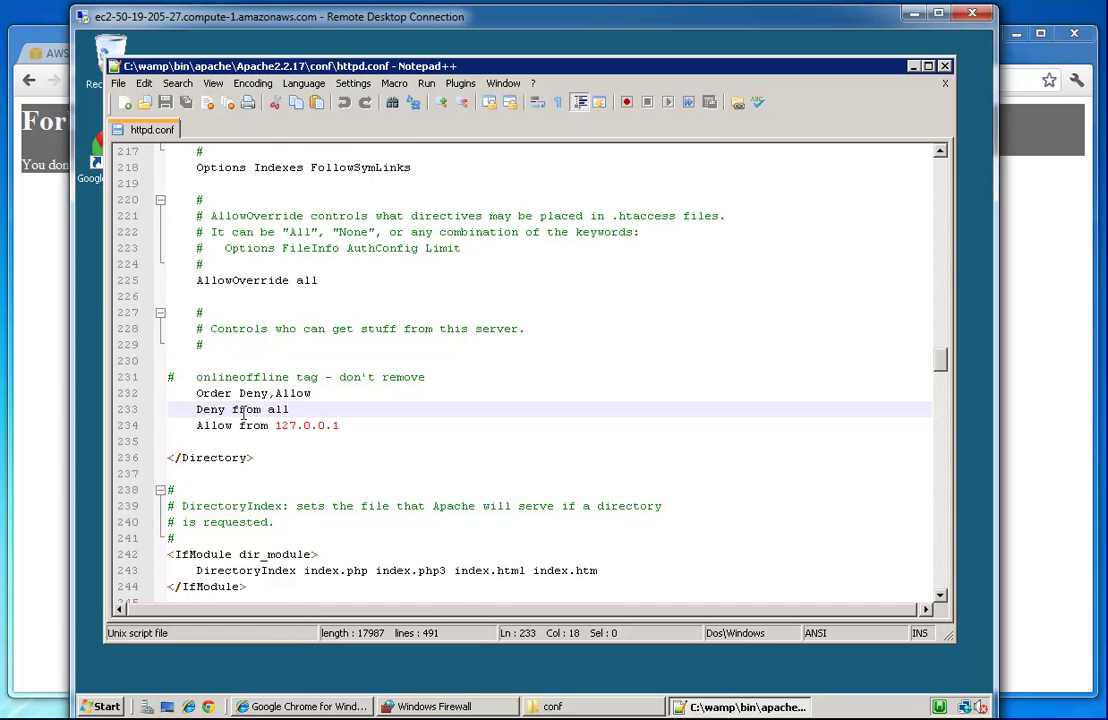
Step: Examine the path of the c:/wamp/www/ Directory block and its Deny from all and Allow from 127.0.0.1 rules
{"action": "scroll", "coordinate": [245, 410], "scroll_direction": "up", "scroll_amount": 3}
{"action": "scroll", "coordinate": [243, 412], "scroll_direction": "up", "scroll_amount": 3}
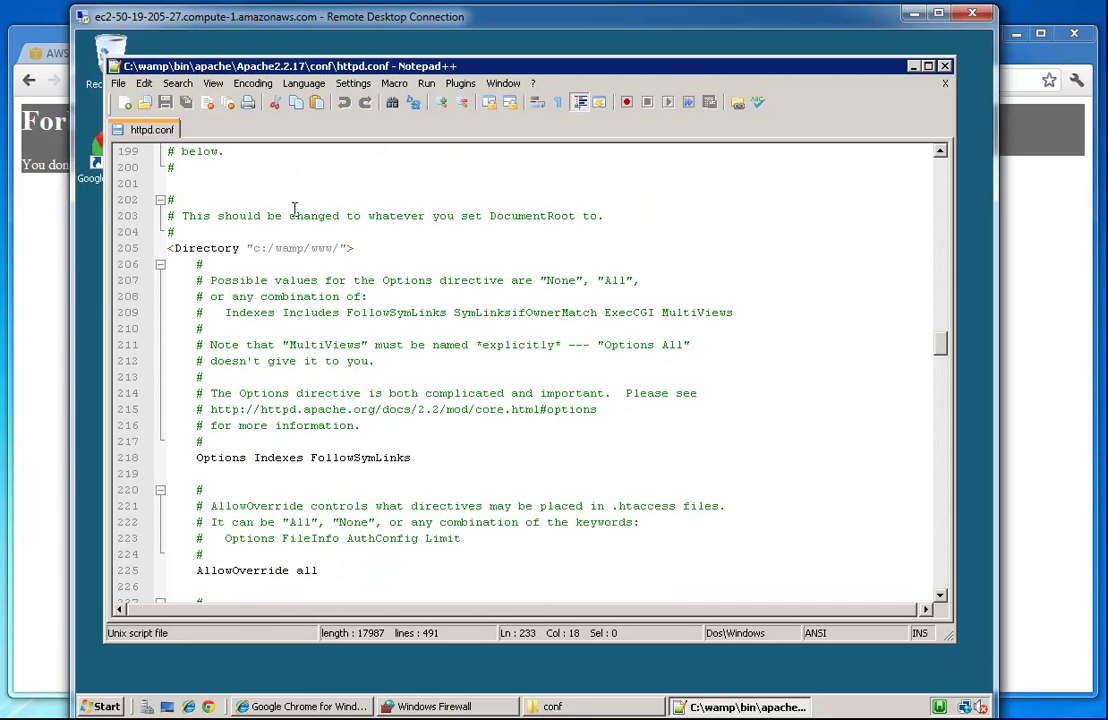
{"action": "left_click_drag", "start_coordinate": [335, 249], "coordinate": [276, 248]}
{"action": "scroll", "coordinate": [310, 311], "scroll_direction": "down", "scroll_amount": 5}
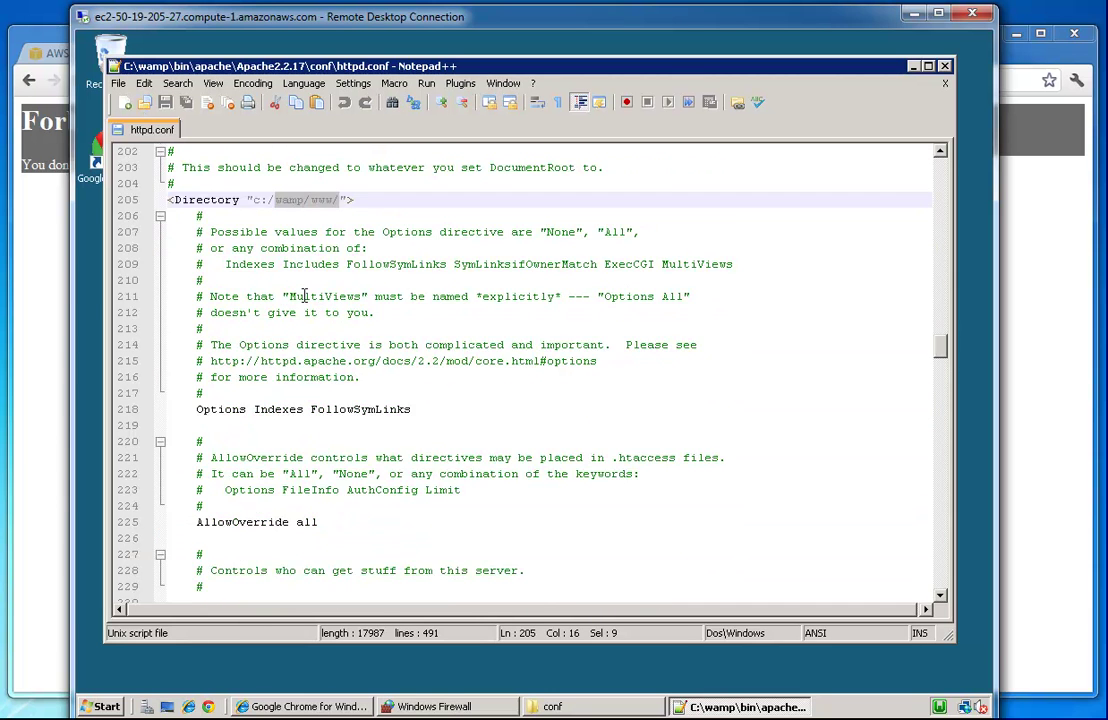
{"action": "left_click_drag", "start_coordinate": [301, 457], "coordinate": [199, 457]}
{"action": "left_click_drag", "start_coordinate": [339, 474], "coordinate": [287, 476]}
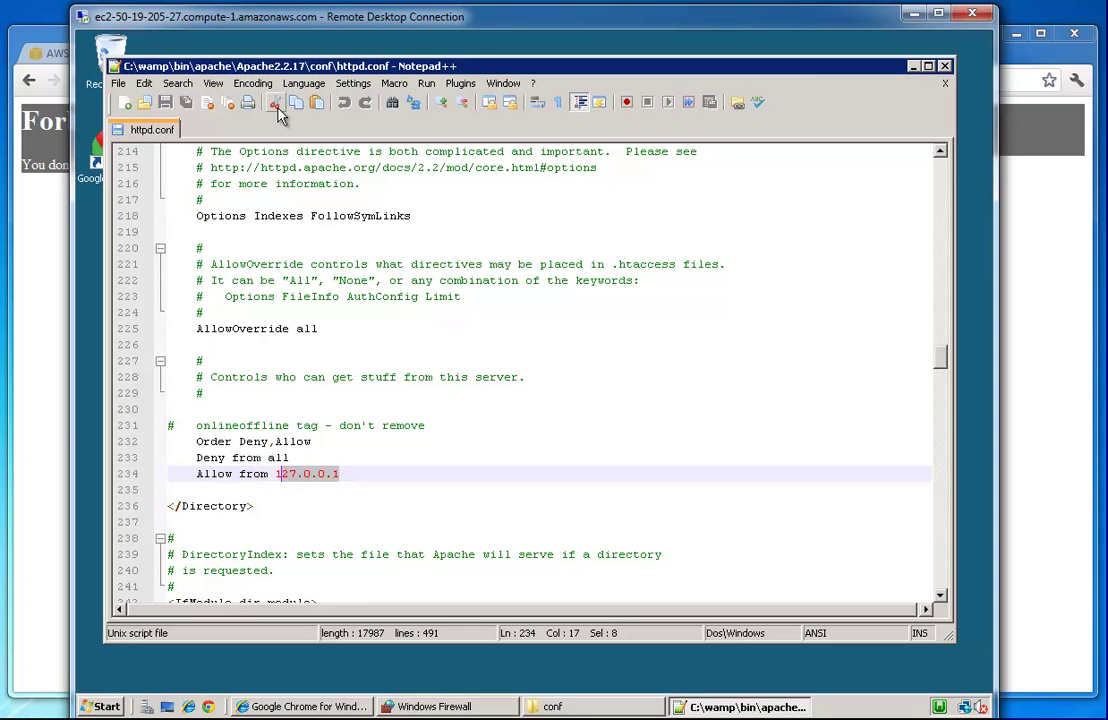
{"action": "left_click", "coordinate": [371, 481]}
{"action": "left_click", "coordinate": [301, 457]}
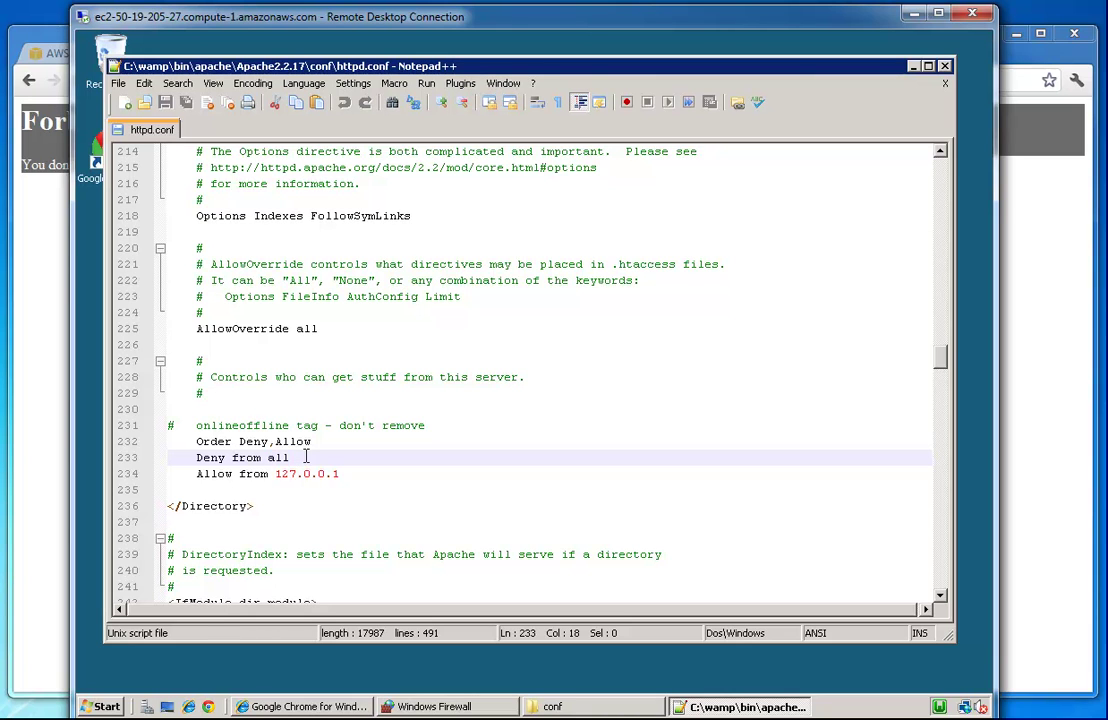
Step: Change the Order directive in the c:/wamp/www/ Directory block to Allow,Deny
{"action": "double_click", "coordinate": [265, 441]}
{"action": "type", "text": "Allow"}
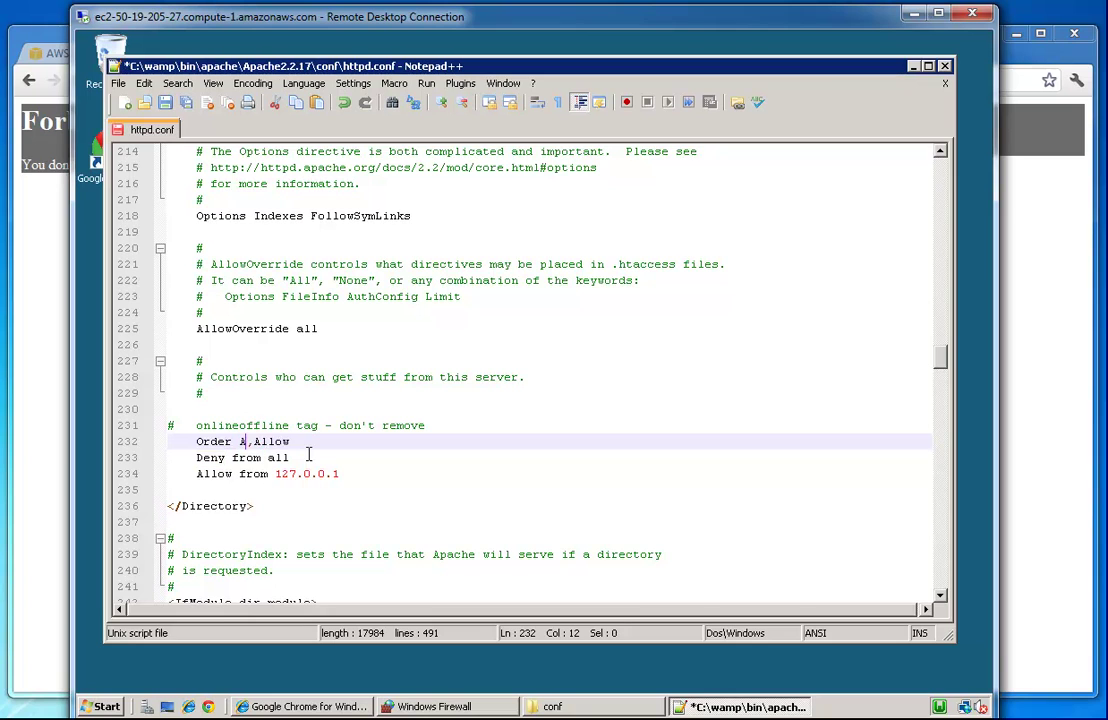
{"action": "key", "text": "shift+Right"}
{"action": "key", "text": "shift+Right"}
{"action": "key", "text": "shift+Right"}
{"action": "key", "text": "shift+Right"}
{"action": "key", "text": "shift+Right"}
{"action": "type", "text": "Deny"}
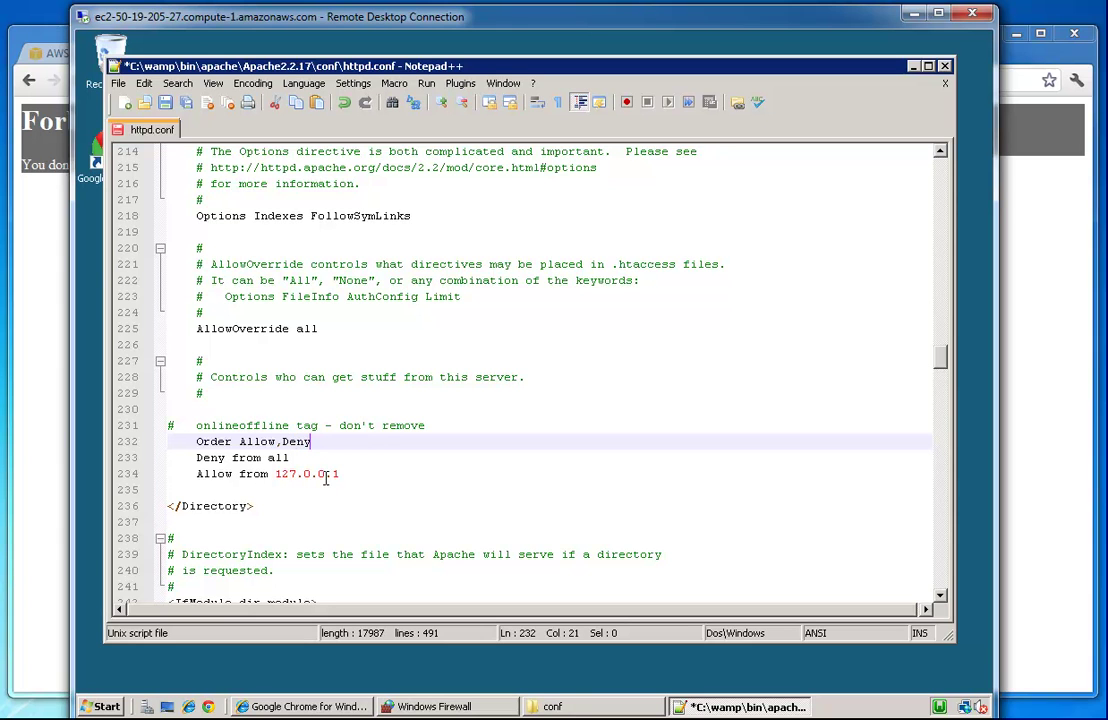
Step: Delete the Deny from all and Allow from 127.0.0.1 lines below the Order directive and save httpd.conf
{"action": "left_click_drag", "start_coordinate": [358, 473], "coordinate": [117, 457]}
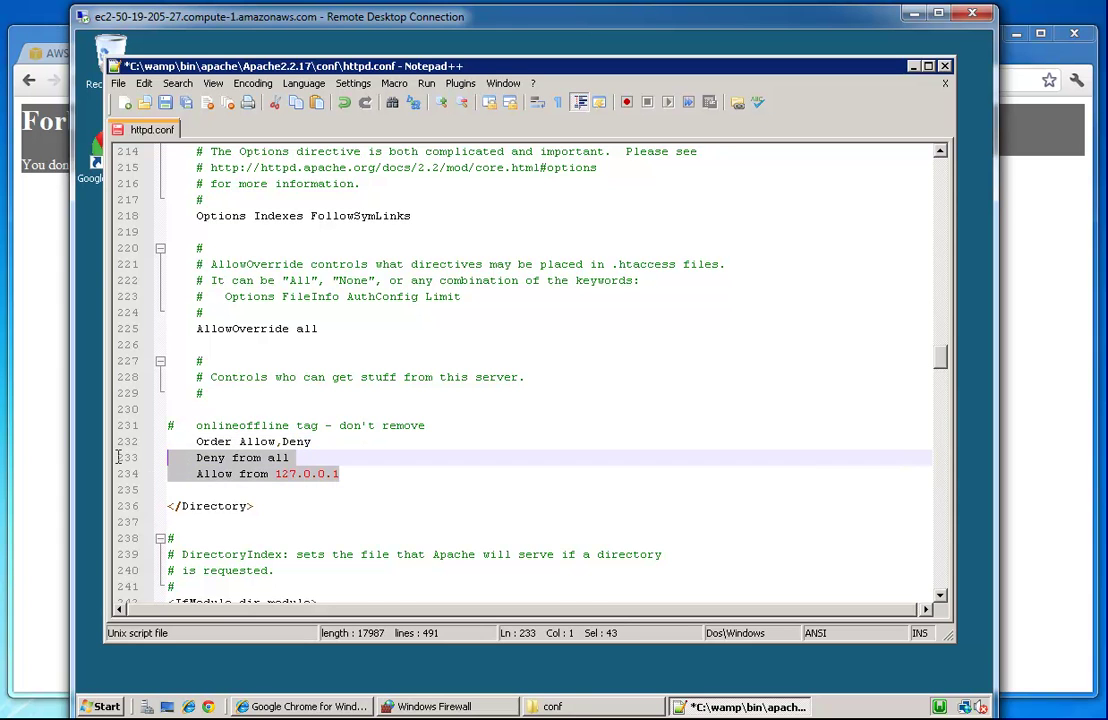
{"action": "key", "text": "Delete"}
{"action": "key", "text": "BackSpace"}
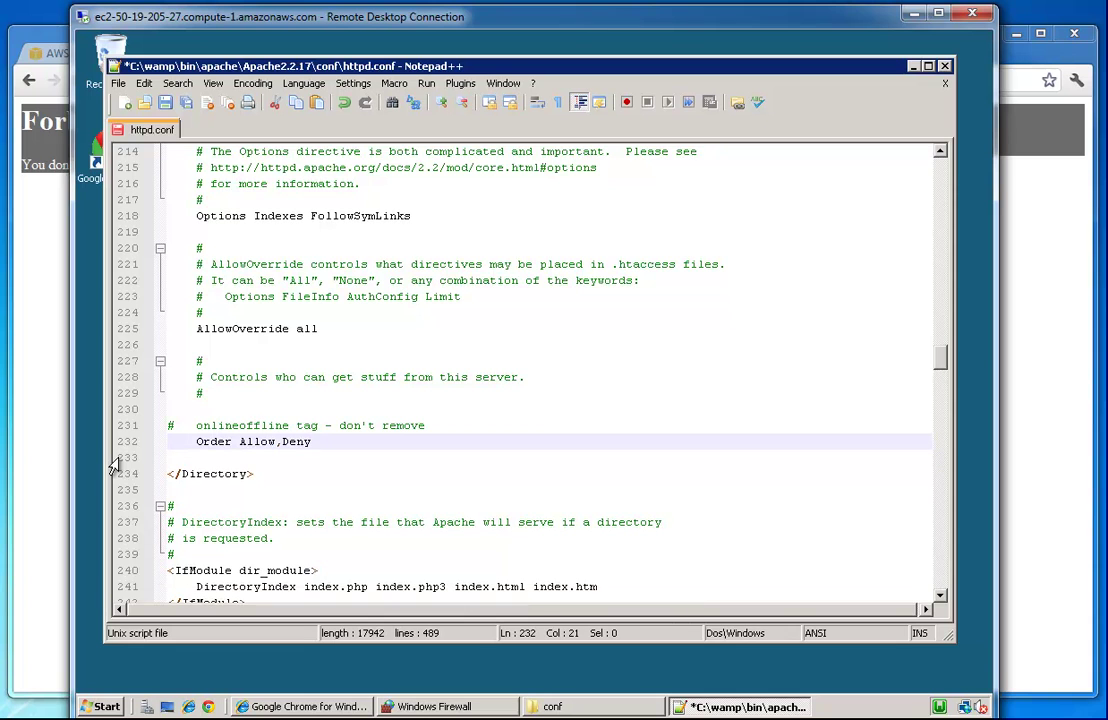
{"action": "left_click", "coordinate": [165, 102]}
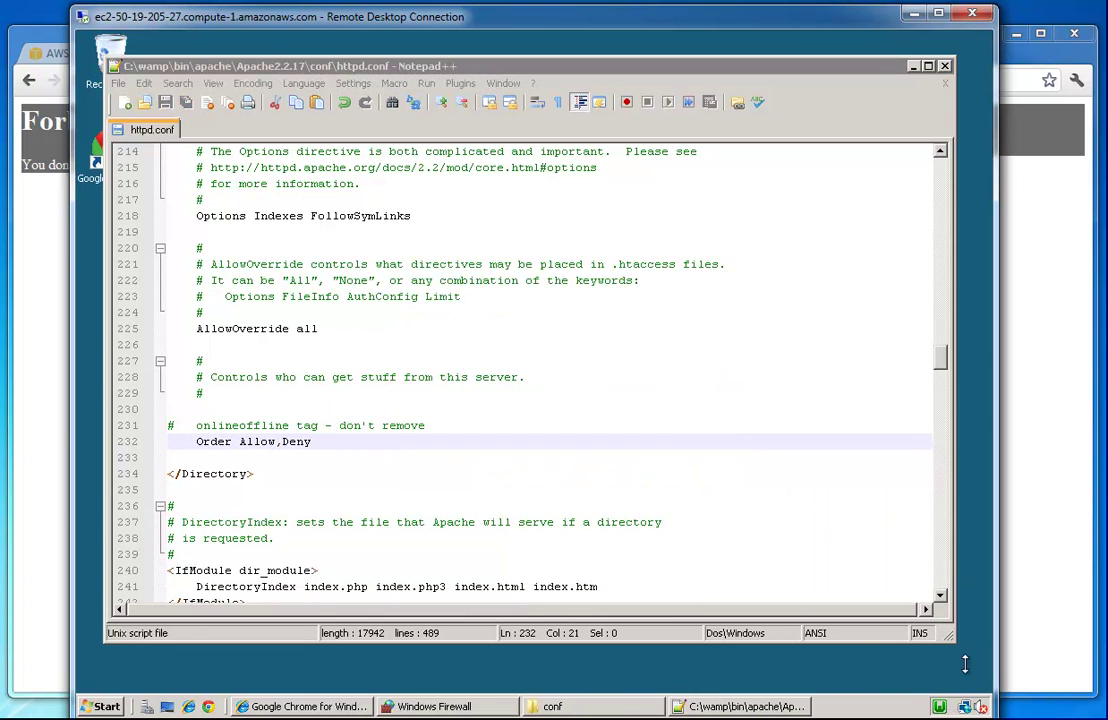
Step: Restart the Apache service through WampServer on the remote server
{"action": "left_click", "coordinate": [939, 706]}
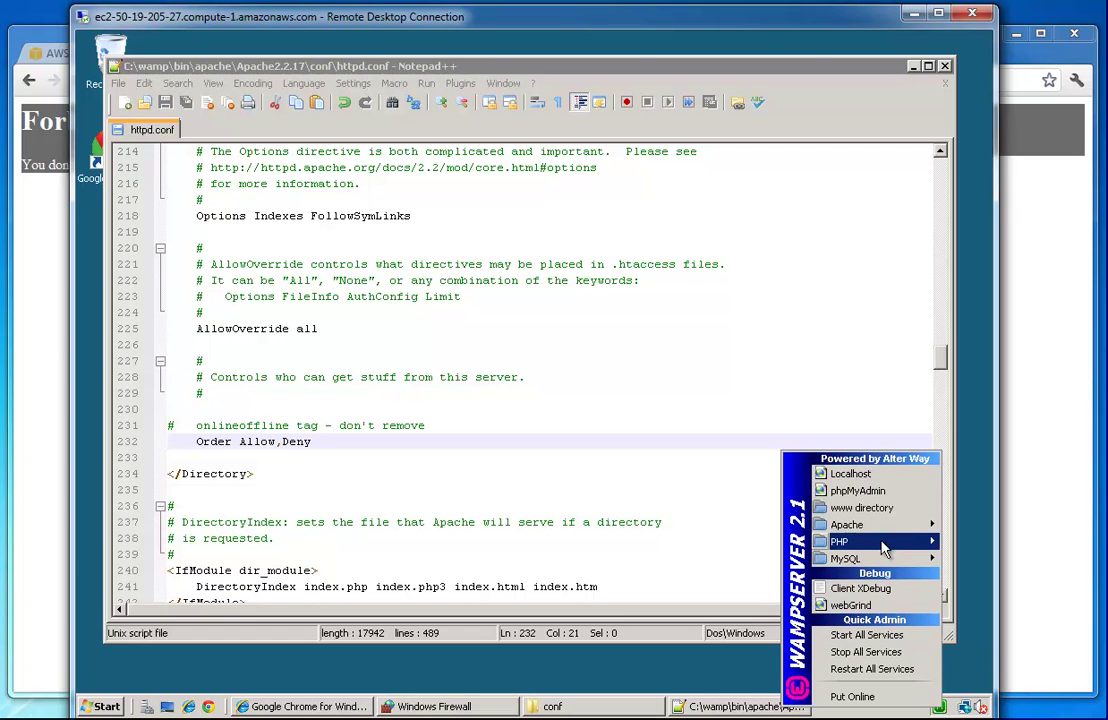
{"action": "mouse_move", "coordinate": [880, 533]}
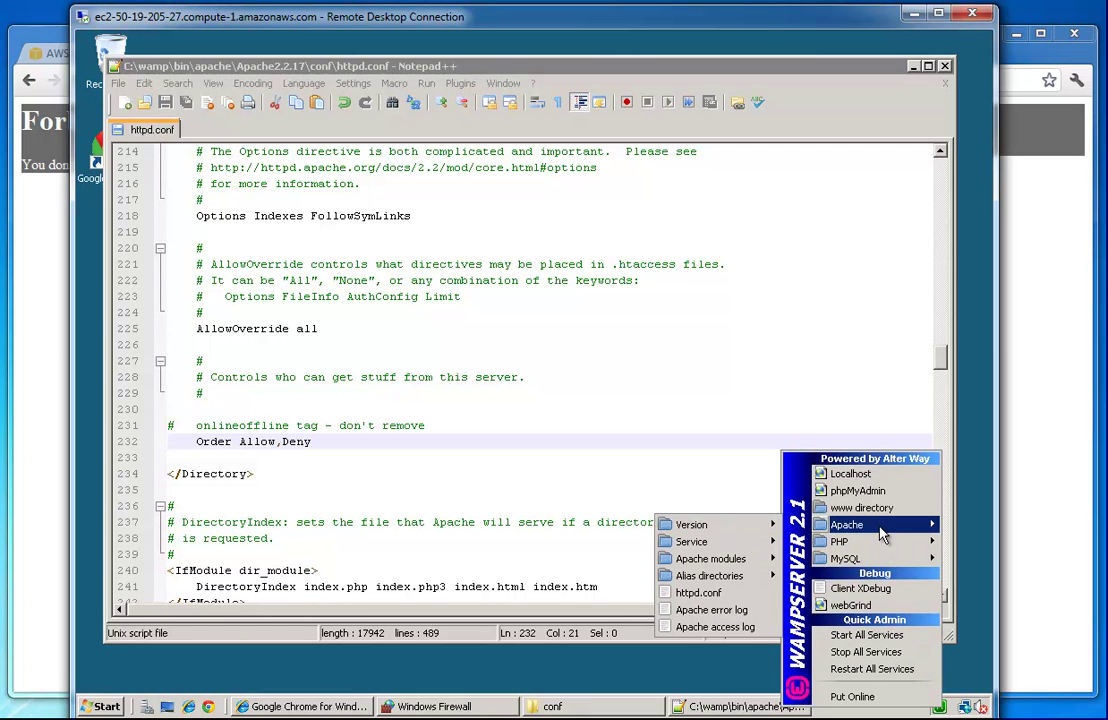
{"action": "mouse_move", "coordinate": [762, 548]}
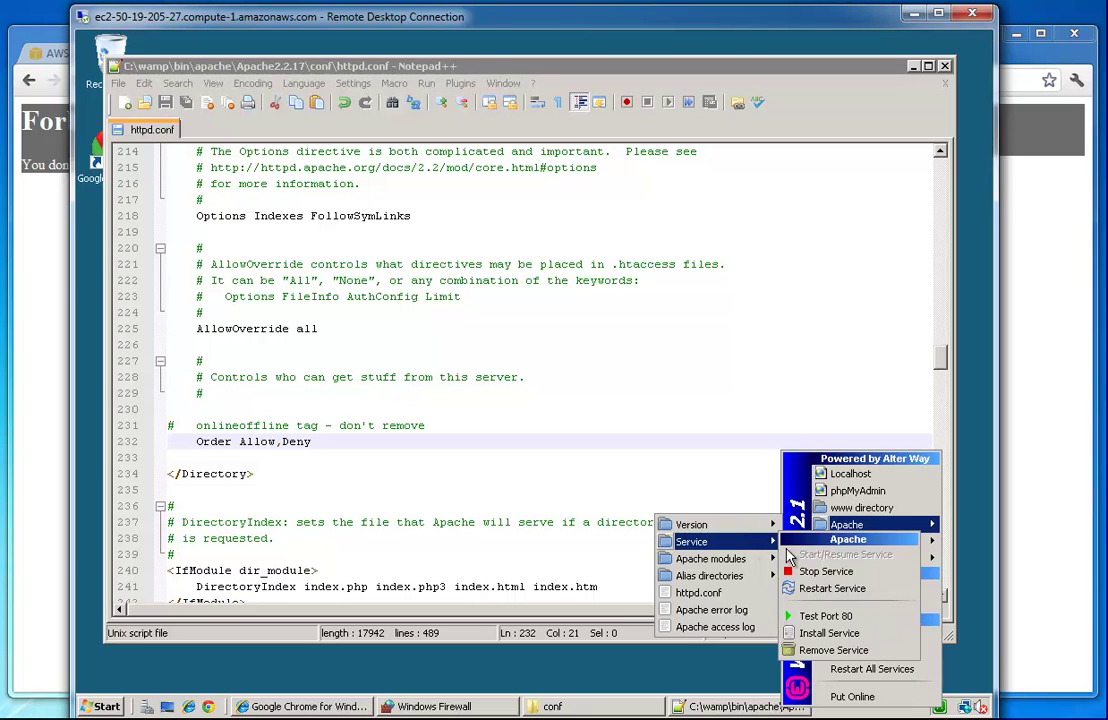
{"action": "left_click", "coordinate": [830, 588]}
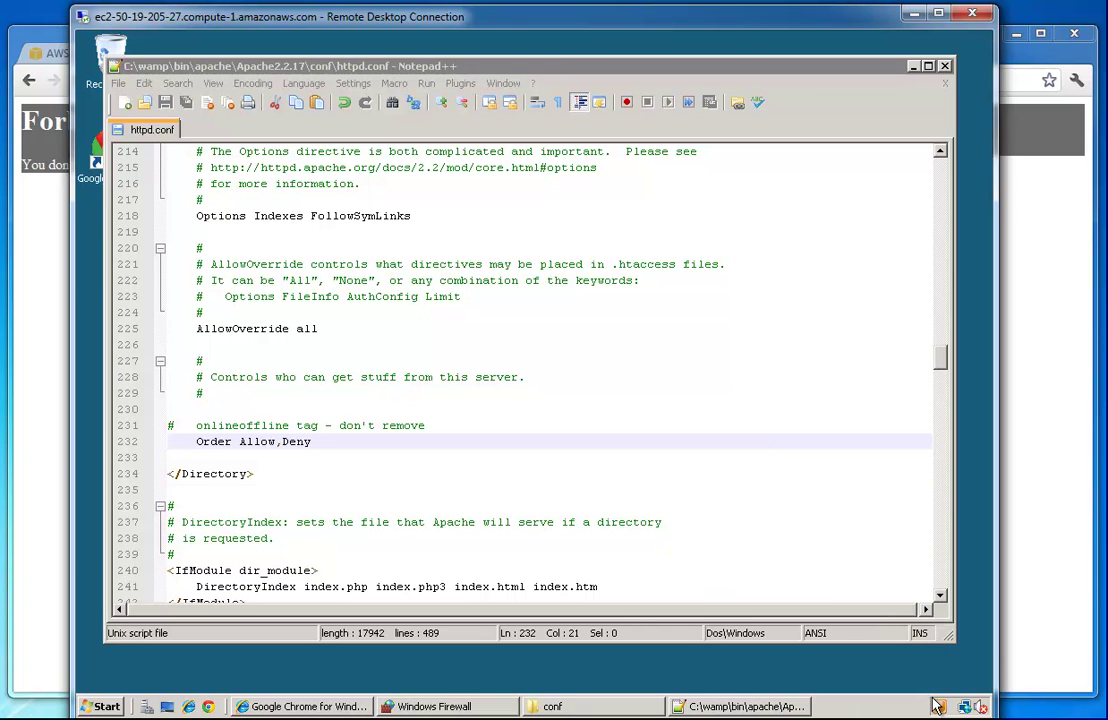
Step: Switch to the local Chrome window and reload the EC2 server's test.html page
{"action": "left_click_drag", "start_coordinate": [37, 35], "coordinate": [63, 28]}
{"action": "left_click", "coordinate": [304, 77]}
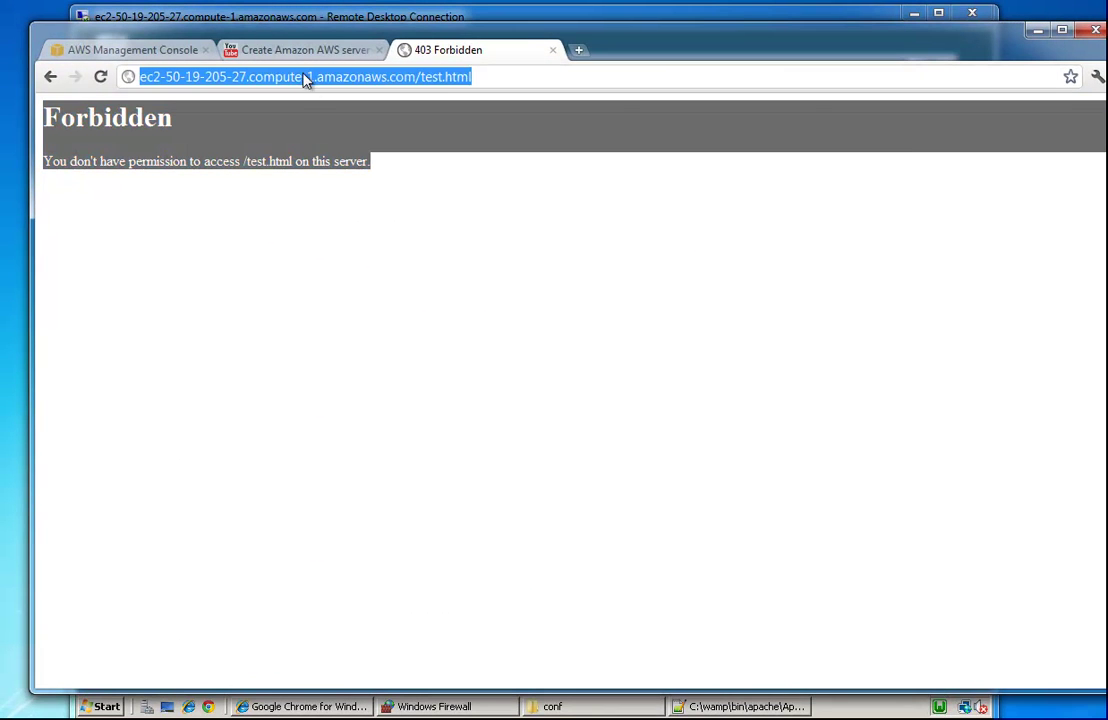
{"action": "left_click_drag", "start_coordinate": [222, 38], "coordinate": [199, 45]}
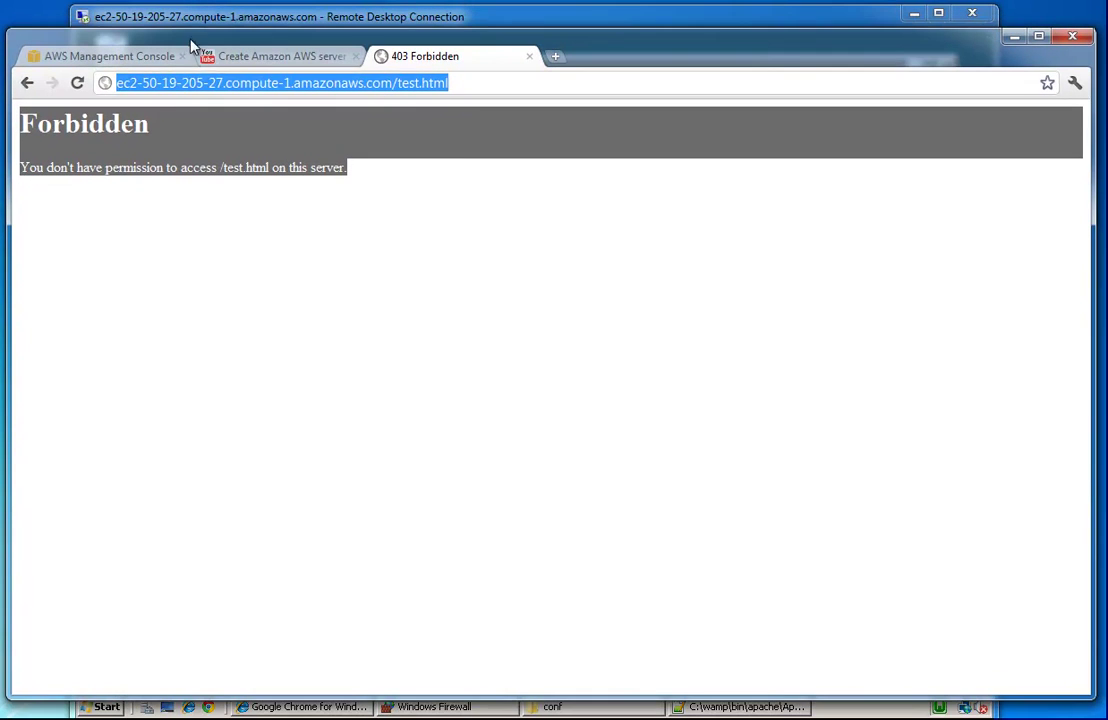
{"action": "left_click", "coordinate": [267, 84]}
{"action": "key", "text": "Return"}
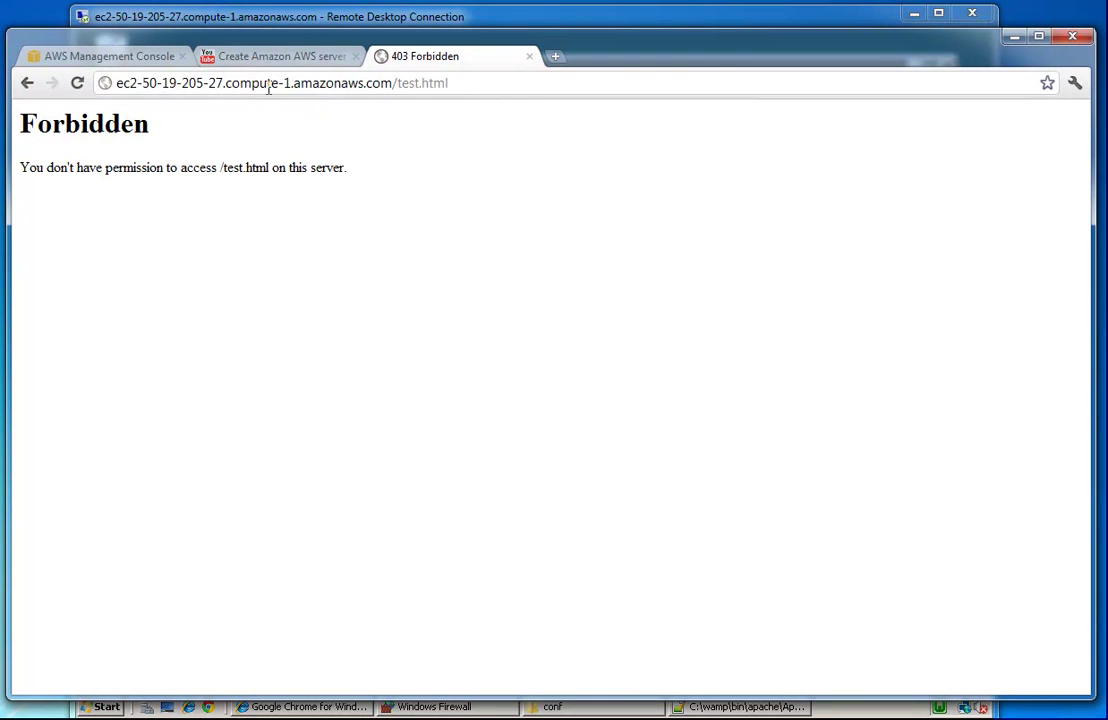
{"action": "left_click", "coordinate": [268, 87]}
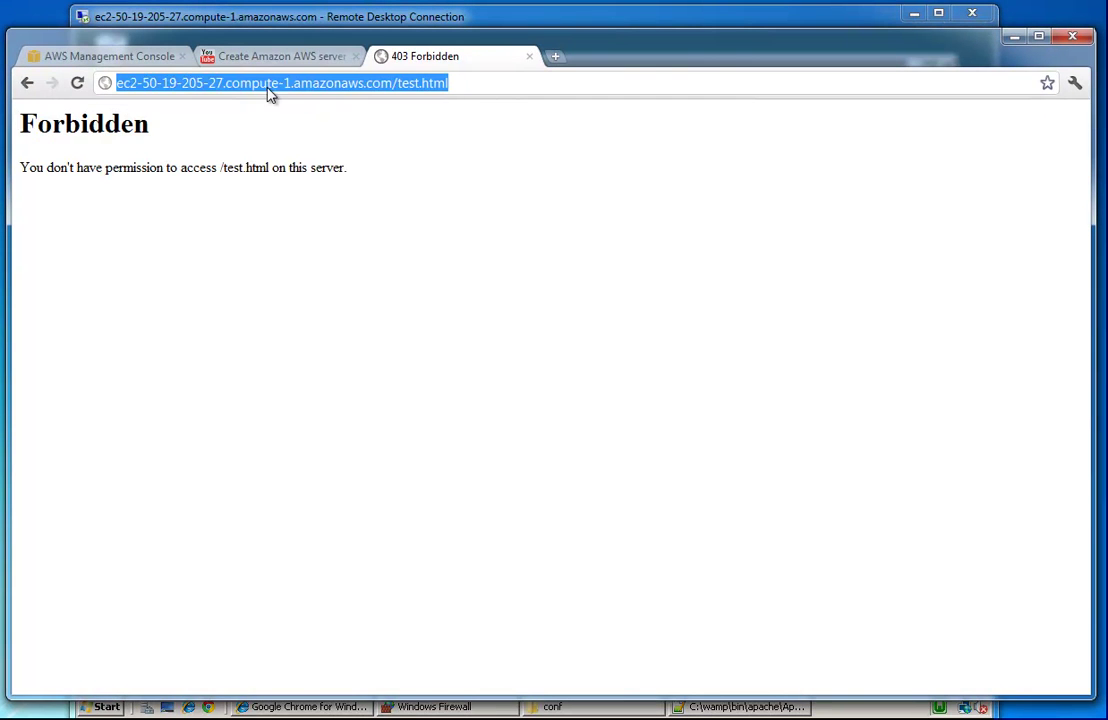
{"action": "left_click", "coordinate": [78, 83]}
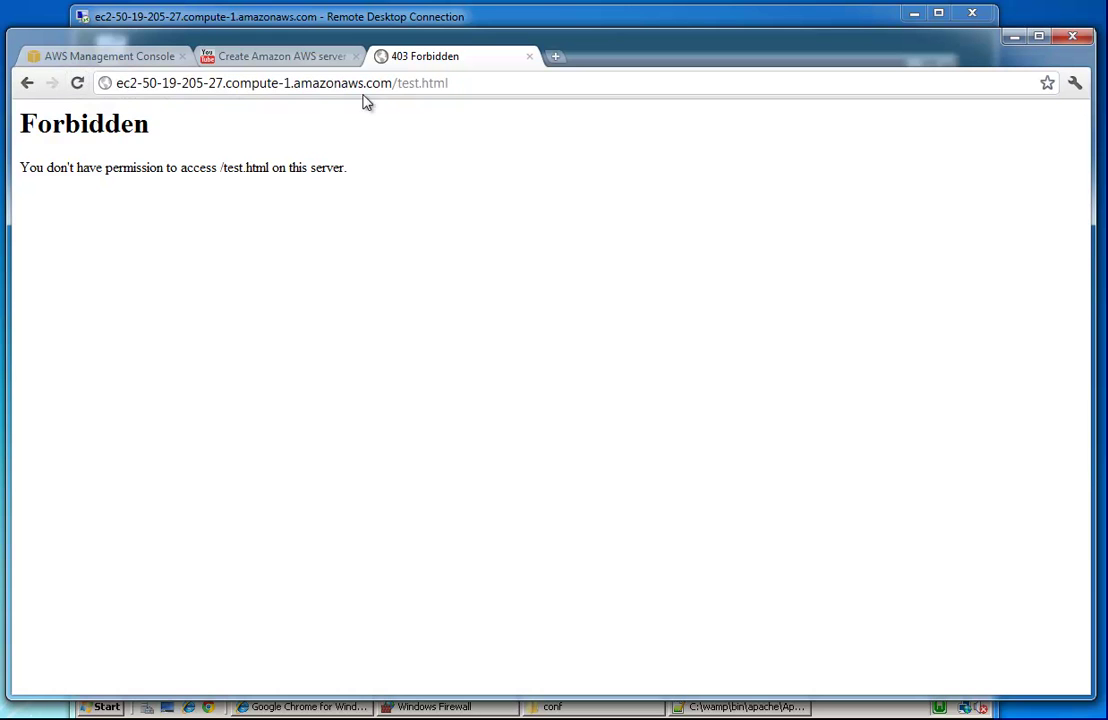
Step: Load the EC2 server's root address without a path, and request /test.html again
{"action": "left_click_drag", "start_coordinate": [394, 84], "coordinate": [546, 88]}
{"action": "key", "text": "BackSpace"}
{"action": "key", "text": "Return"}
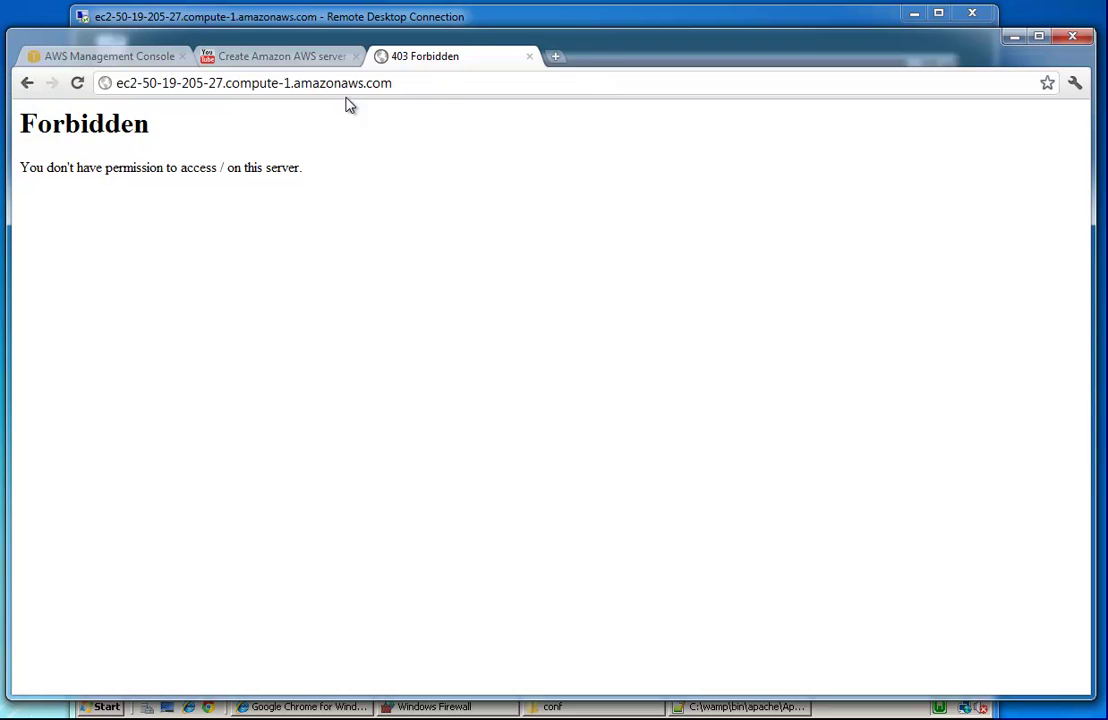
{"action": "left_click", "coordinate": [409, 85]}
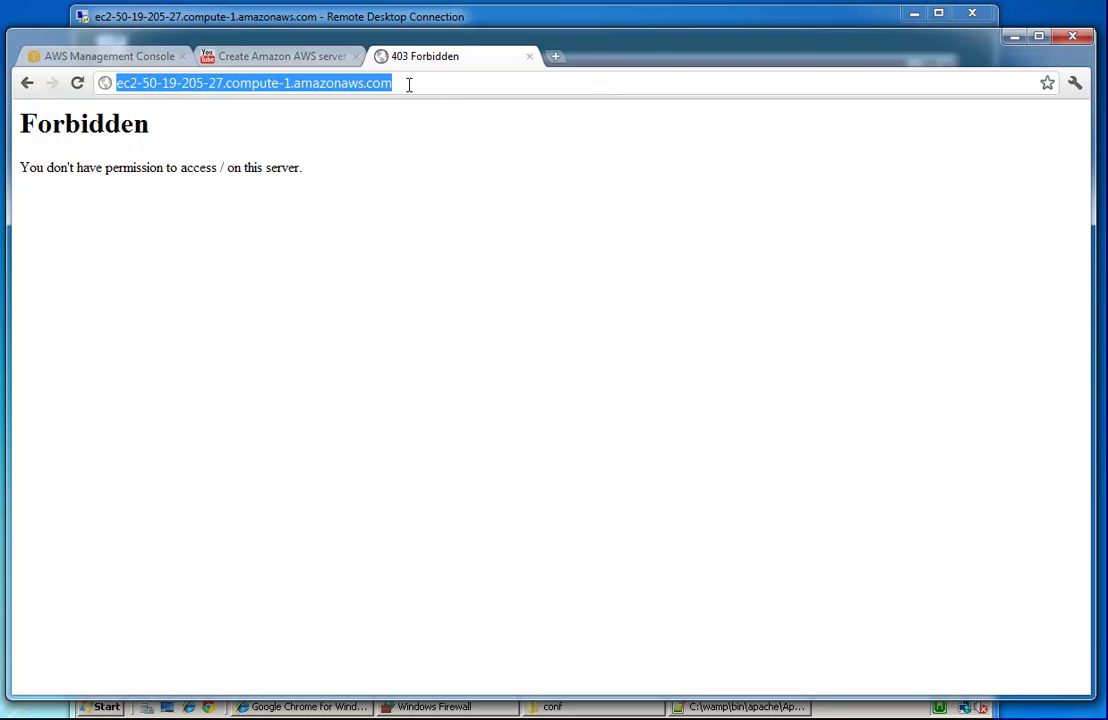
{"action": "left_click", "coordinate": [409, 85]}
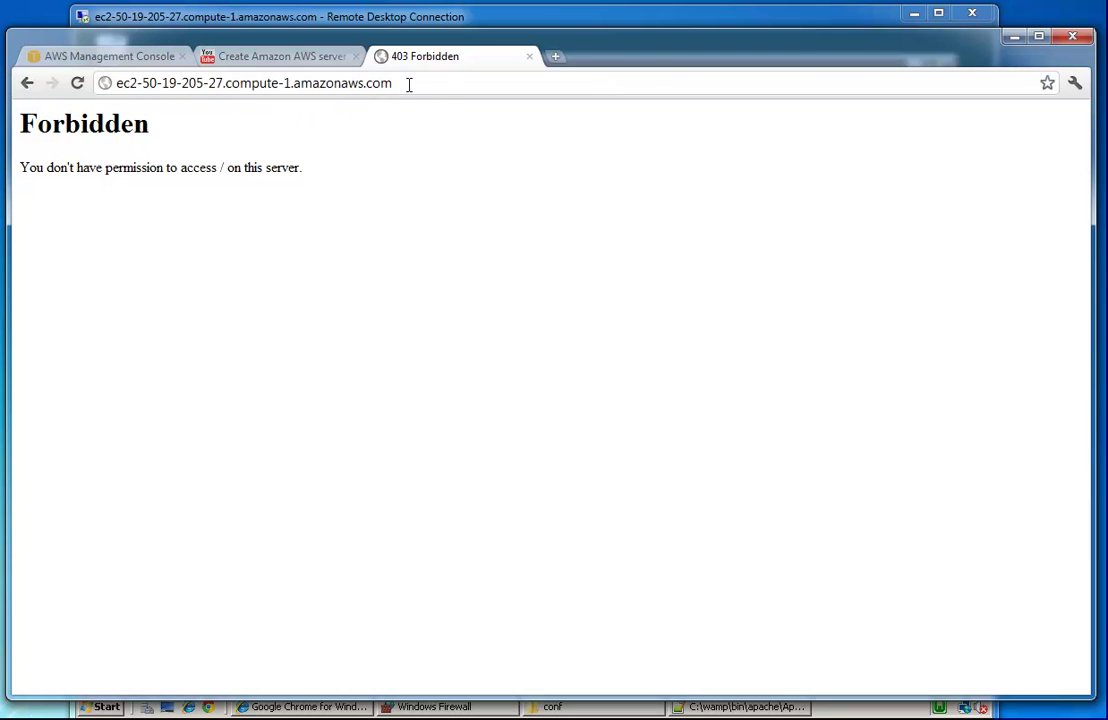
{"action": "type", "text": "/test.html"}
{"action": "key", "text": "Return"}
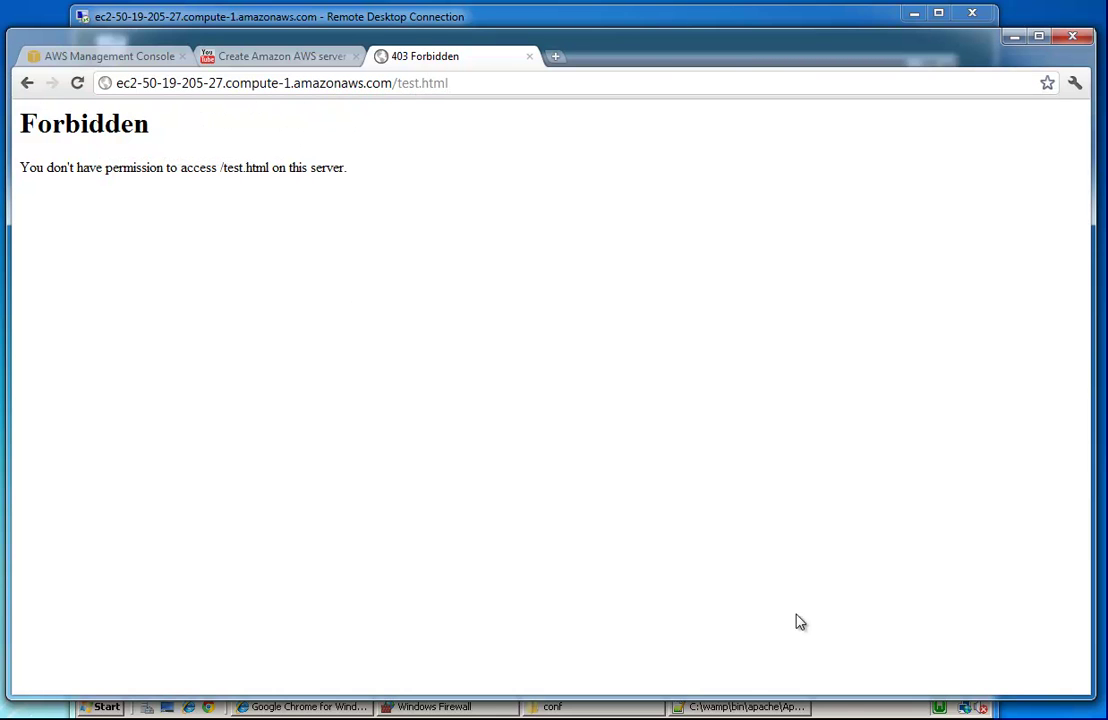
Step: Switch to httpd.conf in the Remote Desktop session and restore the Deny from all and Allow from 127.0.0.1 lines below the Order directive
{"action": "left_click", "coordinate": [790, 706]}
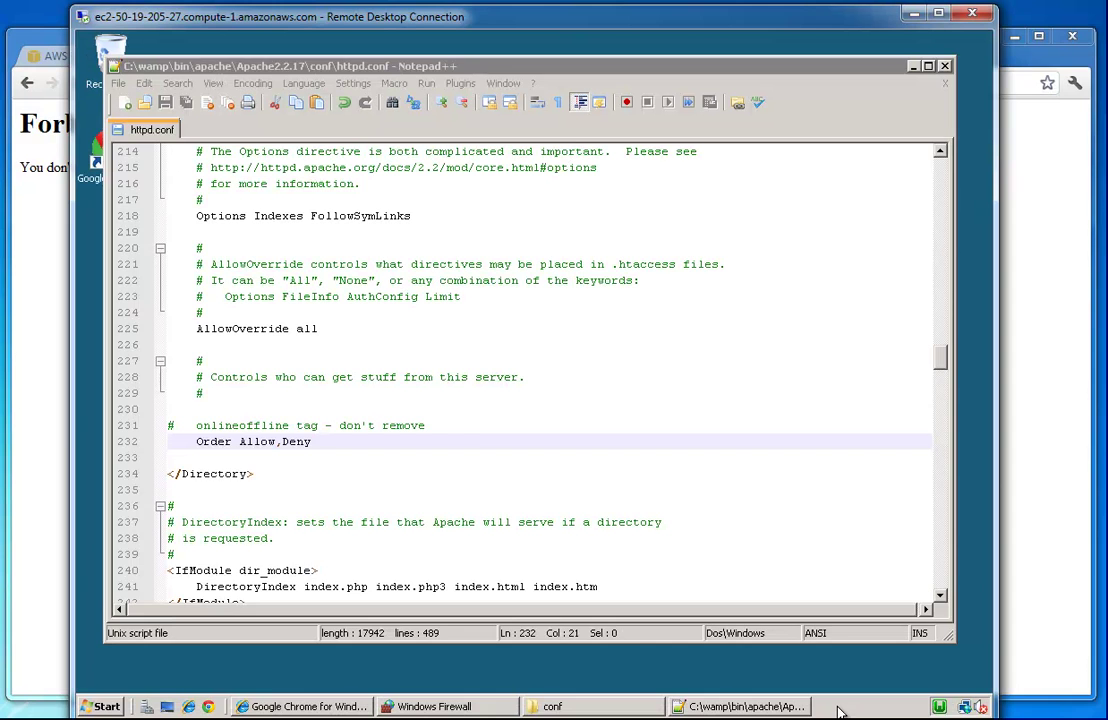
{"action": "left_click", "coordinate": [325, 396]}
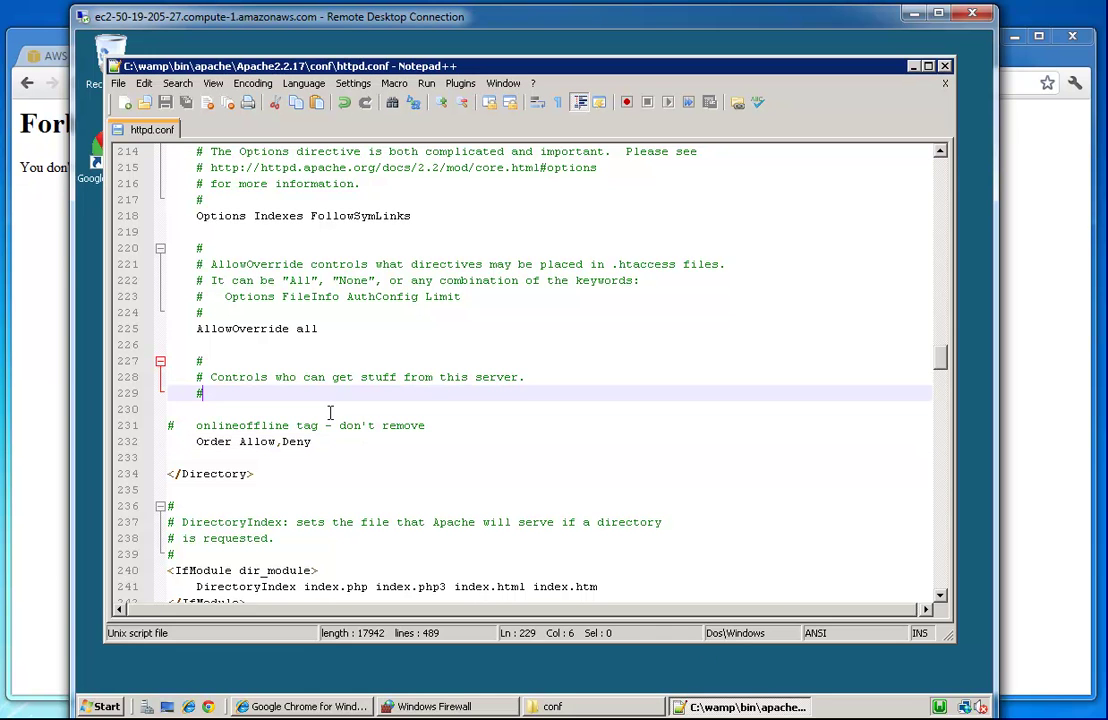
{"action": "scroll", "coordinate": [330, 412], "scroll_direction": "up", "scroll_amount": 2}
{"action": "scroll", "coordinate": [330, 412], "scroll_direction": "up", "scroll_amount": 1}
{"action": "scroll", "coordinate": [330, 412], "scroll_direction": "down", "scroll_amount": 1}
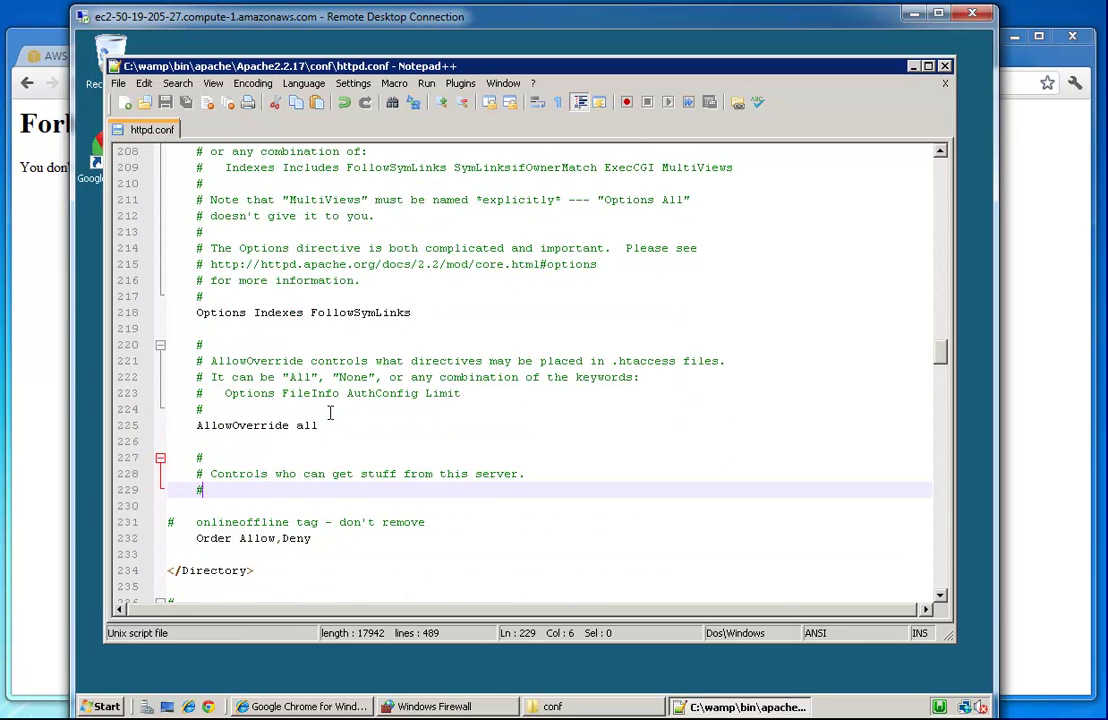
{"action": "left_click_drag", "start_coordinate": [241, 30], "coordinate": [254, 42]}
{"action": "key", "text": "Down"}
{"action": "key", "text": "Down"}
{"action": "key", "text": "Down"}
{"action": "key", "text": "End"}
{"action": "key", "text": "Return"}
{"action": "type", "text": "Deny from all     Allow from 127.0.0.1"}
Step: Change the Order directive above the Deny and Allow lines to Deny,Allow
{"action": "key", "text": "Up"}
{"action": "key", "text": "Up"}
{"action": "key", "text": "End"}
{"action": "key", "text": "ctrl+shift+Left"}
{"action": "type", "text": "Allow"}
{"action": "key", "text": "ctrl+Left"}
{"action": "key", "text": "ctrl+Left"}
{"action": "key", "text": "ctrl+Left"}
{"action": "key", "text": "ctrl+shift+Right"}
{"action": "type", "text": "Deny"}
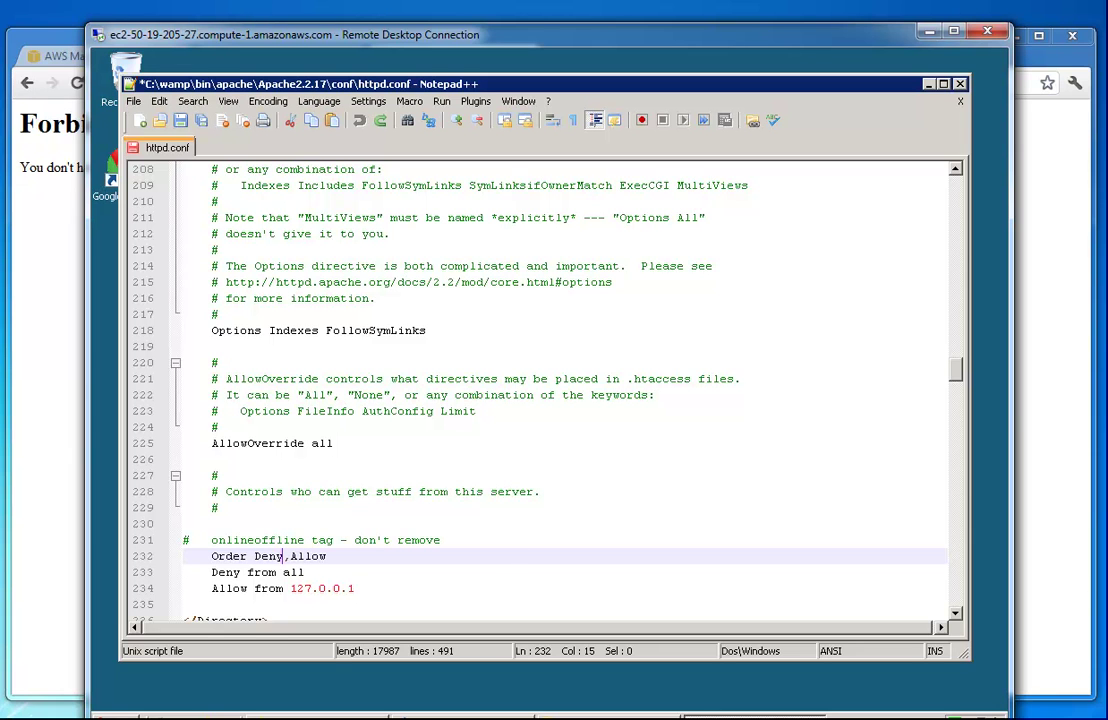
Step: Change the Deny directive below the Order line to Deny from none and save httpd.conf
{"action": "left_click", "coordinate": [303, 572]}
{"action": "left_click", "coordinate": [288, 572]}
{"action": "left_click", "coordinate": [295, 572]}
{"action": "triple_click", "coordinate": [295, 572]}
{"action": "double_click", "coordinate": [346, 575]}
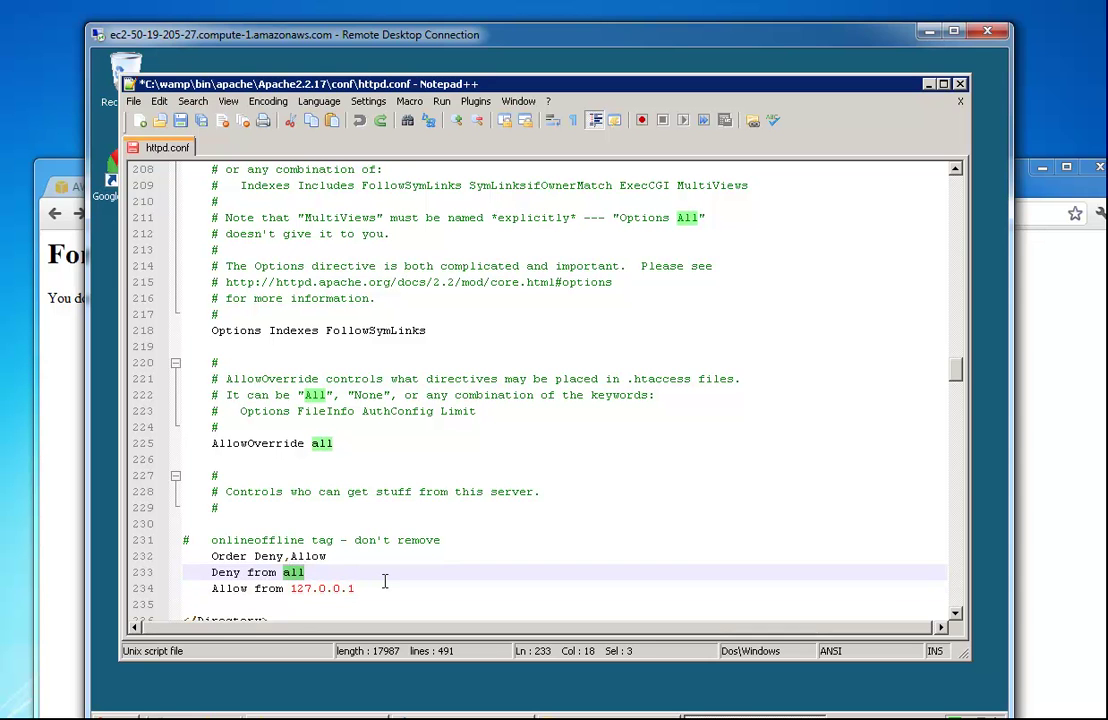
{"action": "type", "text": "none"}
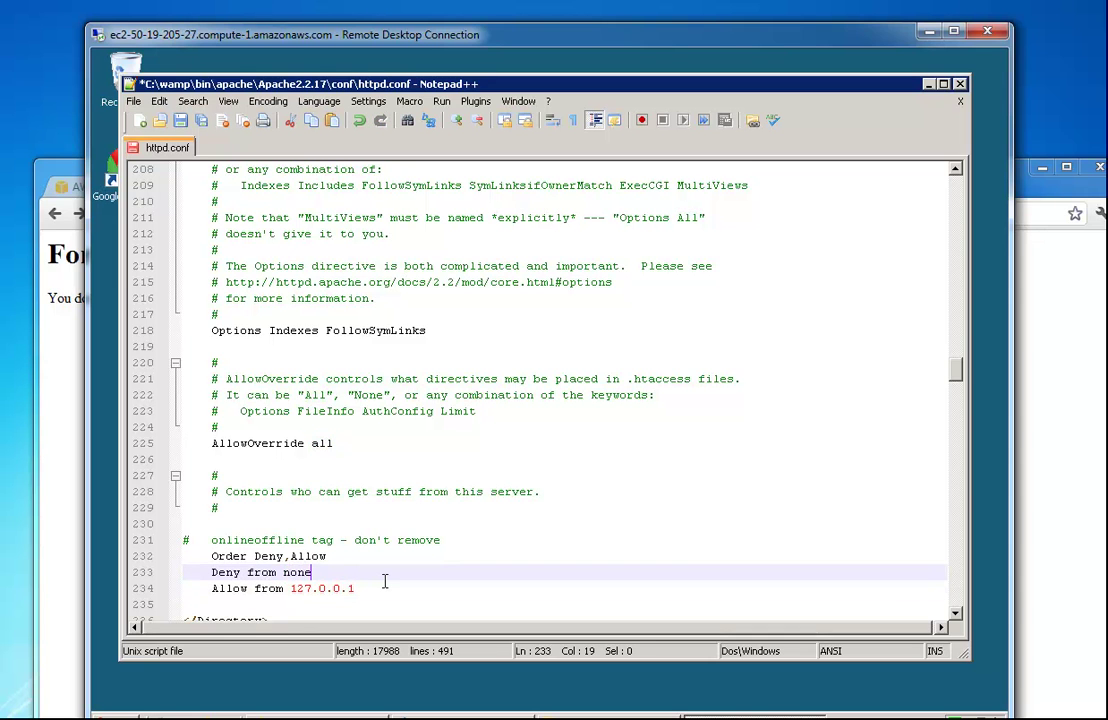
{"action": "left_click", "coordinate": [180, 120]}
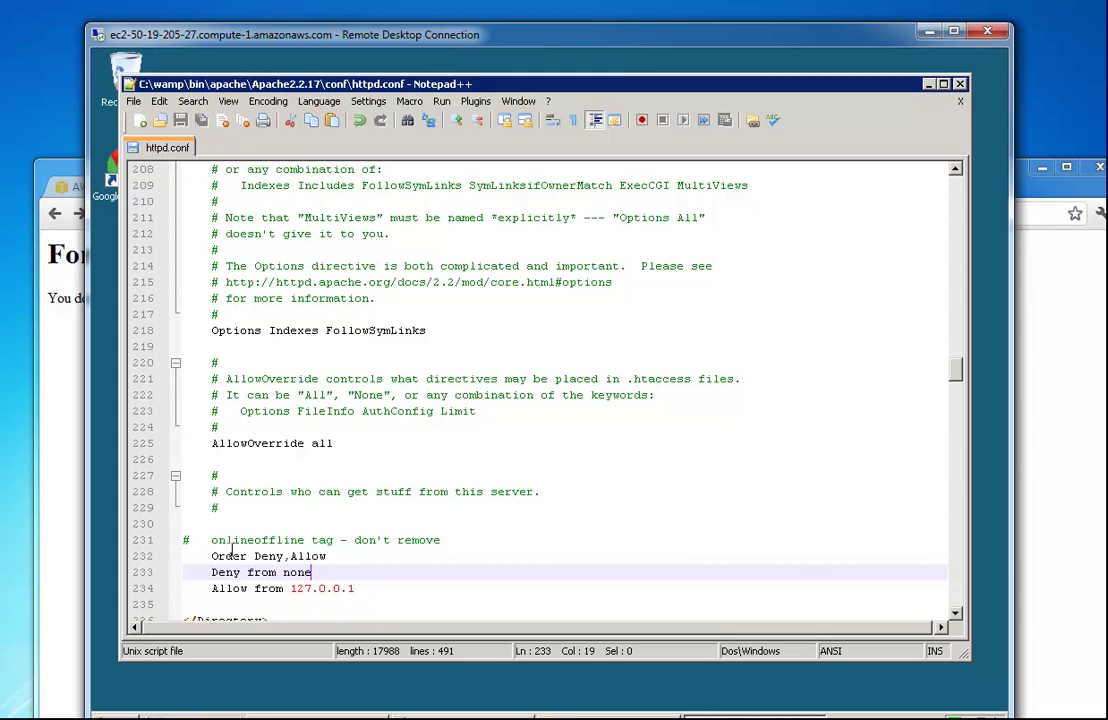
Step: Restart the Apache service through WampServer to apply the saved configuration
{"action": "left_click", "coordinate": [955, 716]}
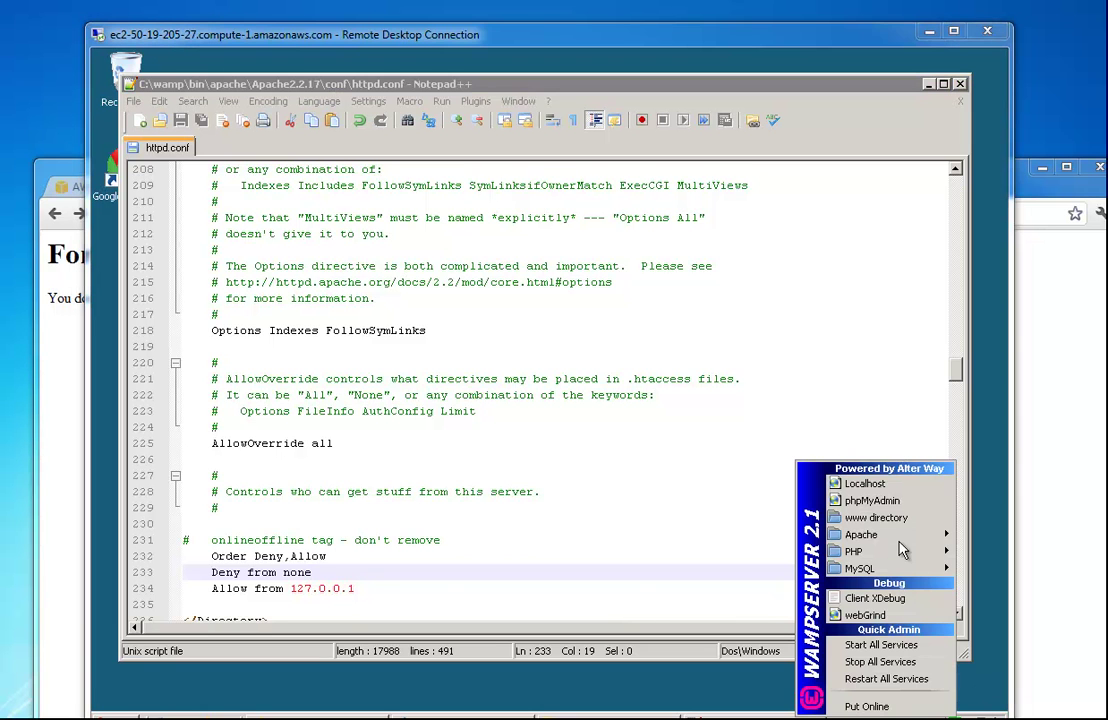
{"action": "mouse_move", "coordinate": [865, 535]}
{"action": "mouse_move", "coordinate": [735, 556]}
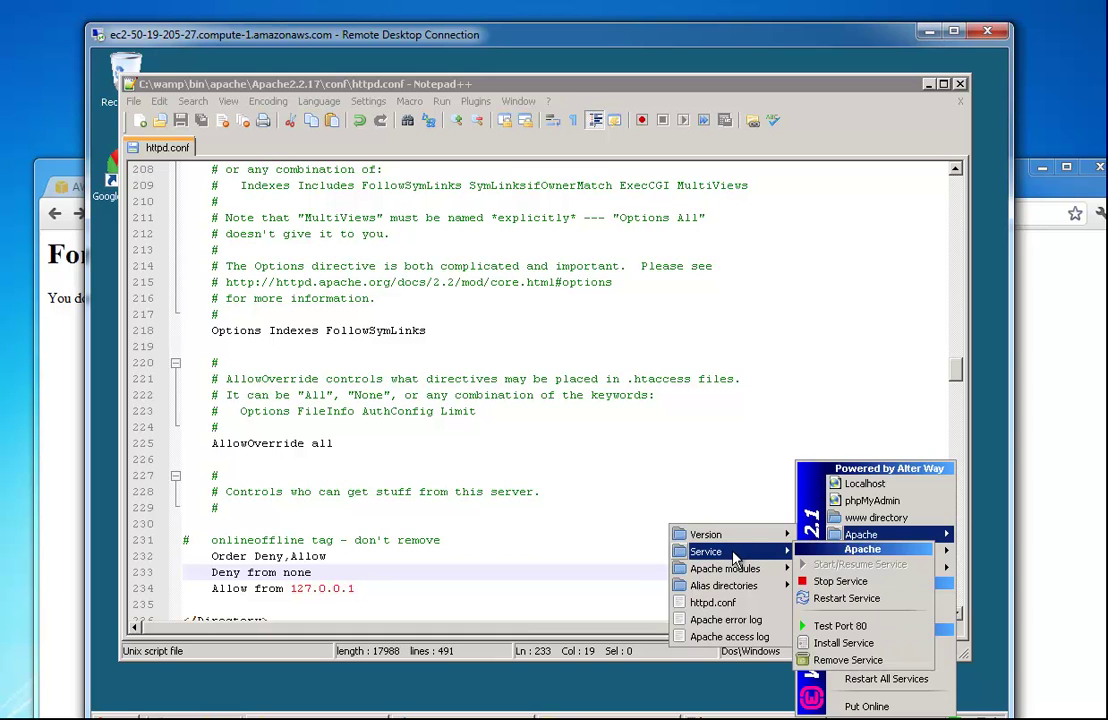
{"action": "left_click", "coordinate": [849, 596]}
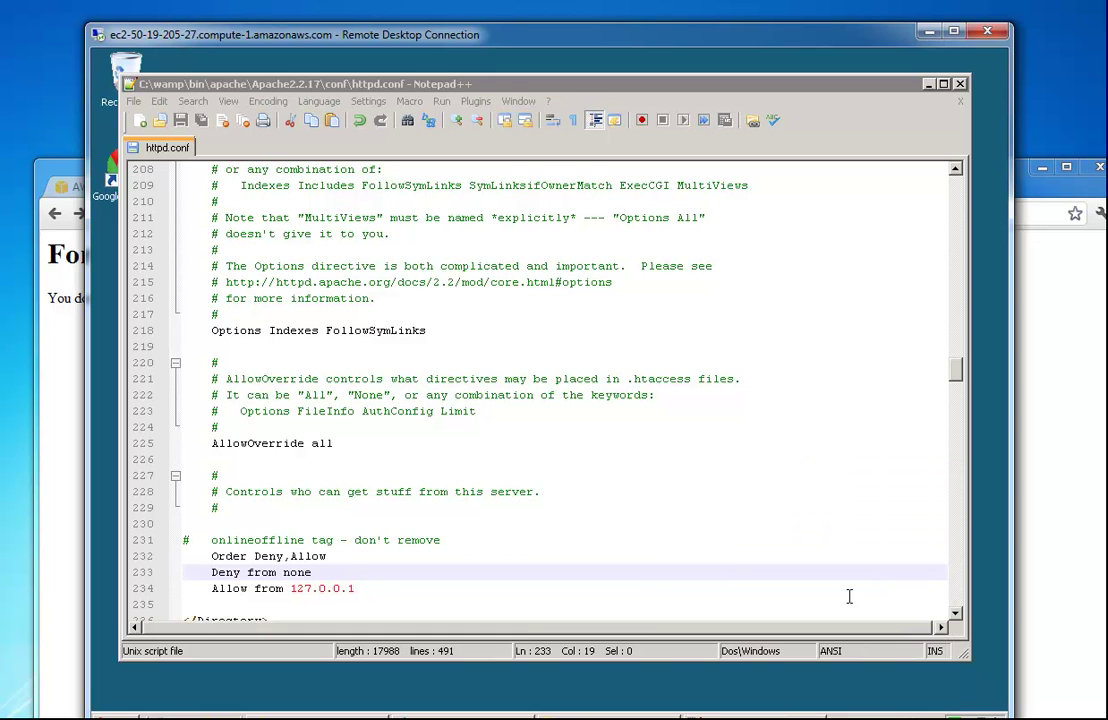
{"action": "left_click", "coordinate": [347, 558]}
{"action": "left_click", "coordinate": [225, 556], "text": "shift"}
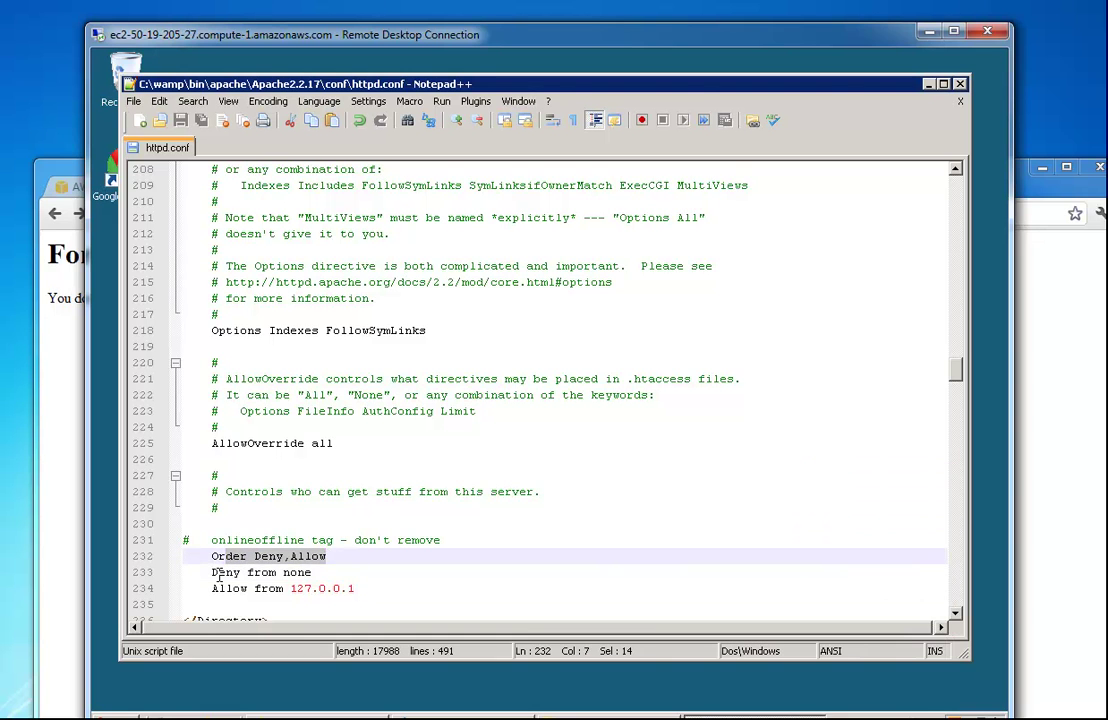
{"action": "double_click", "coordinate": [222, 572]}
{"action": "double_click", "coordinate": [226, 588]}
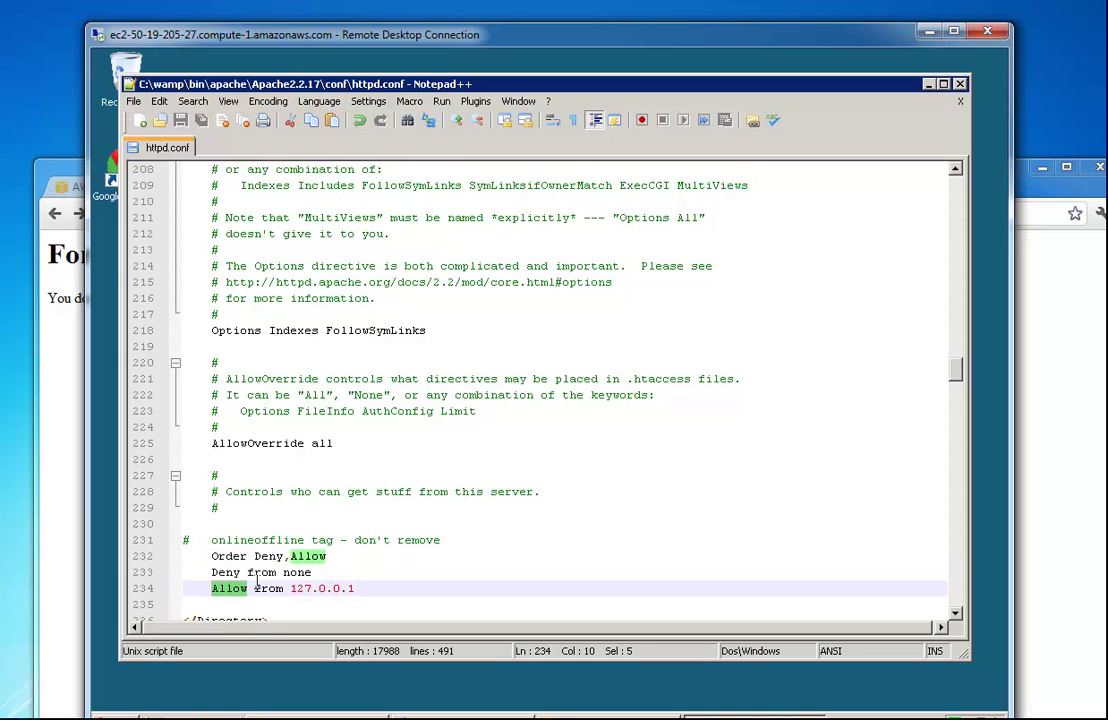
Step: Switch to the local Chrome window and load /test.html from the EC2 server's public address
{"action": "left_click", "coordinate": [70, 165]}
{"action": "left_click_drag", "start_coordinate": [70, 165], "coordinate": [88, 21]}
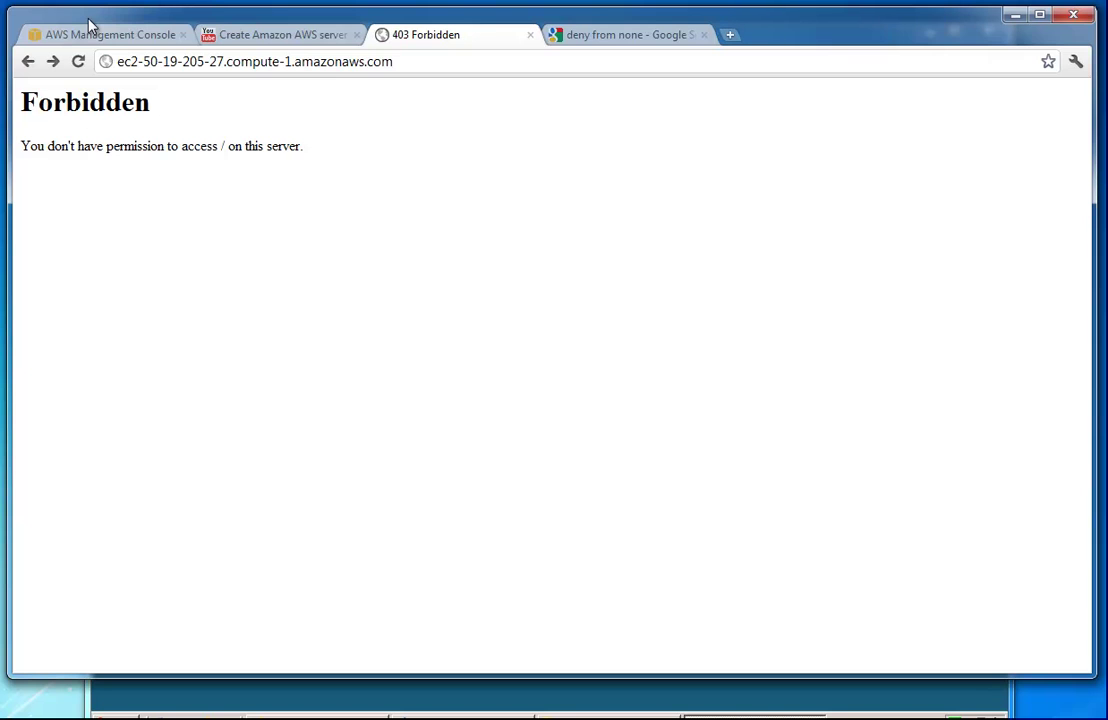
{"action": "left_click", "coordinate": [268, 59]}
{"action": "left_click", "coordinate": [407, 61]}
{"action": "type", "text": "/test.html"}
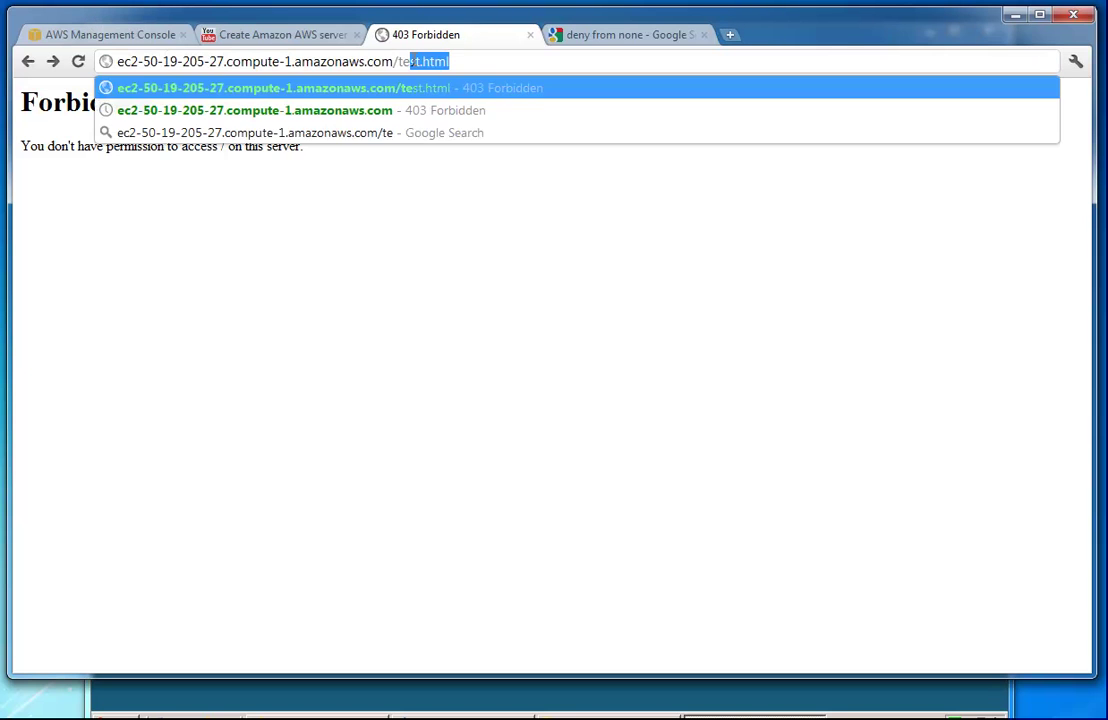
{"action": "key", "text": "Return"}
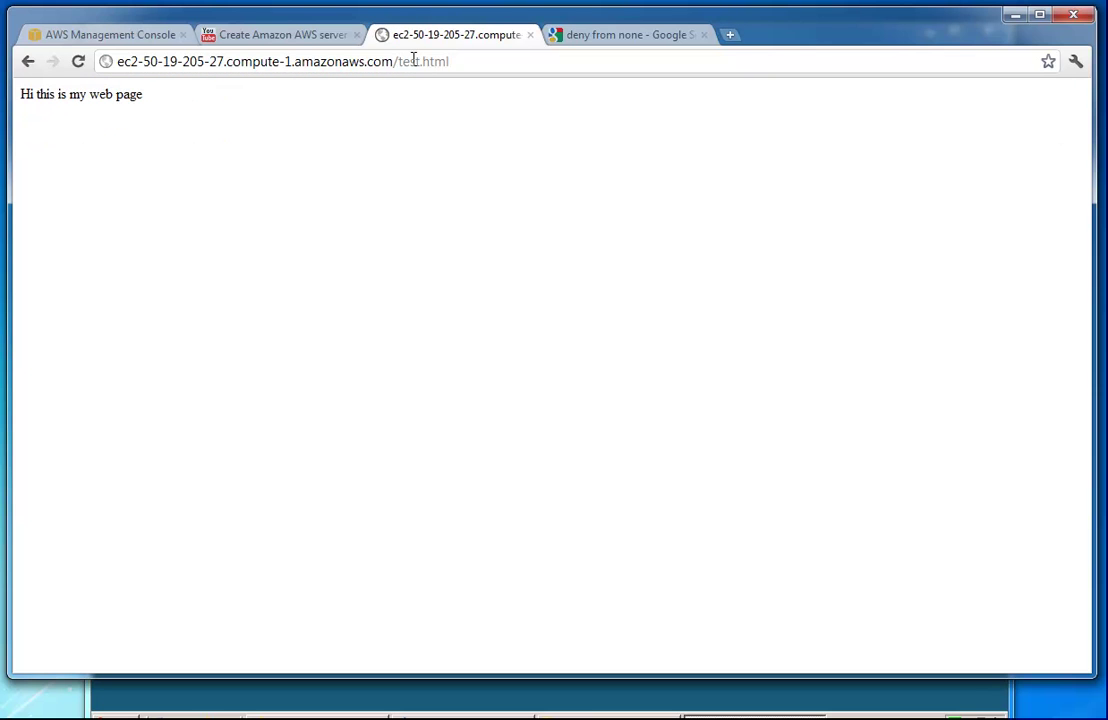
{"action": "left_click_drag", "start_coordinate": [371, 21], "coordinate": [375, 21]}
{"action": "left_click", "coordinate": [238, 63]}
{"action": "left_click", "coordinate": [490, 65]}
{"action": "left_click_drag", "start_coordinate": [490, 65], "coordinate": [124, 66]}
{"action": "left_click", "coordinate": [124, 66]}
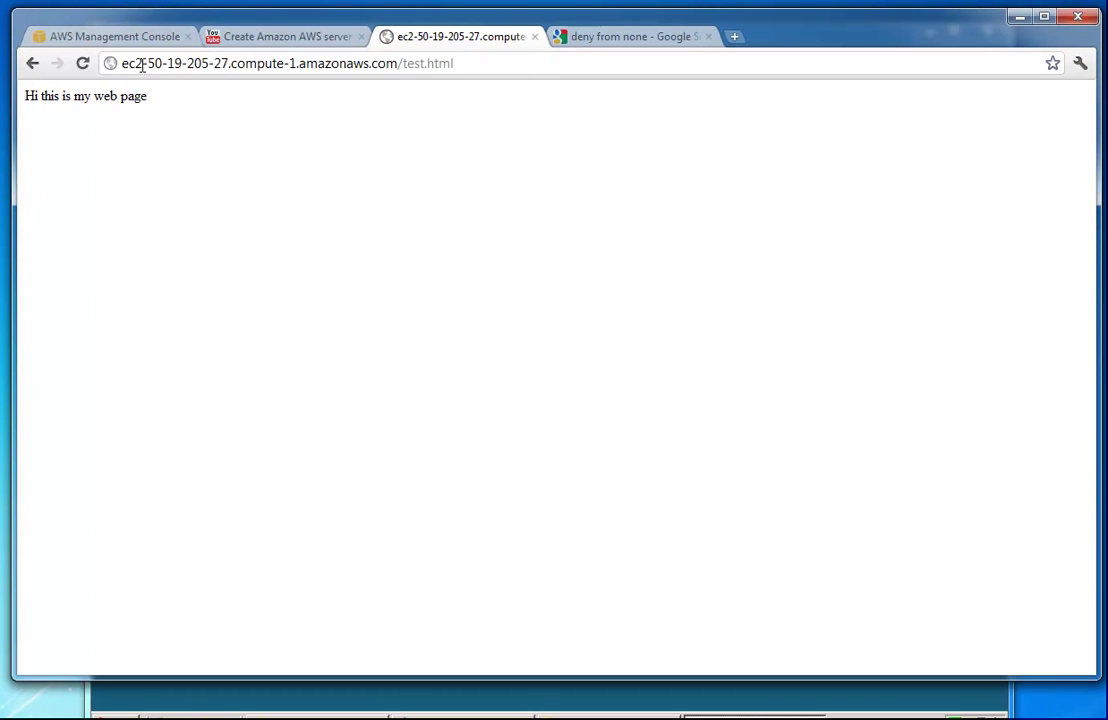
{"action": "left_click_drag", "start_coordinate": [475, 60], "coordinate": [143, 72]}
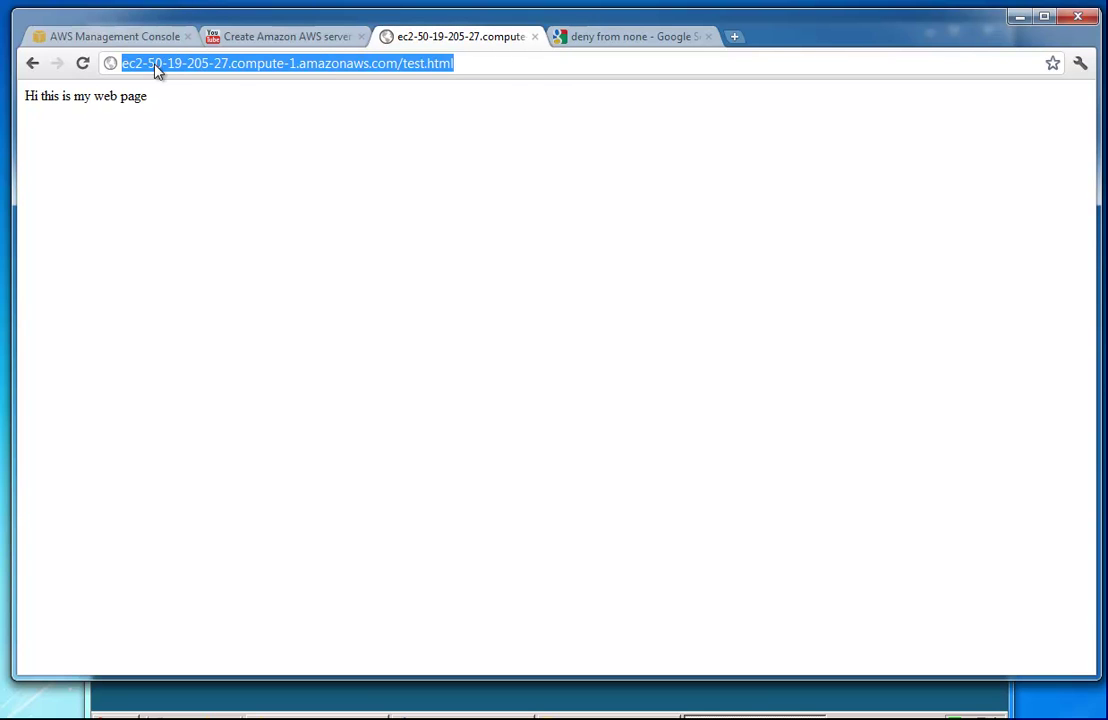
{"action": "left_click", "coordinate": [150, 65]}
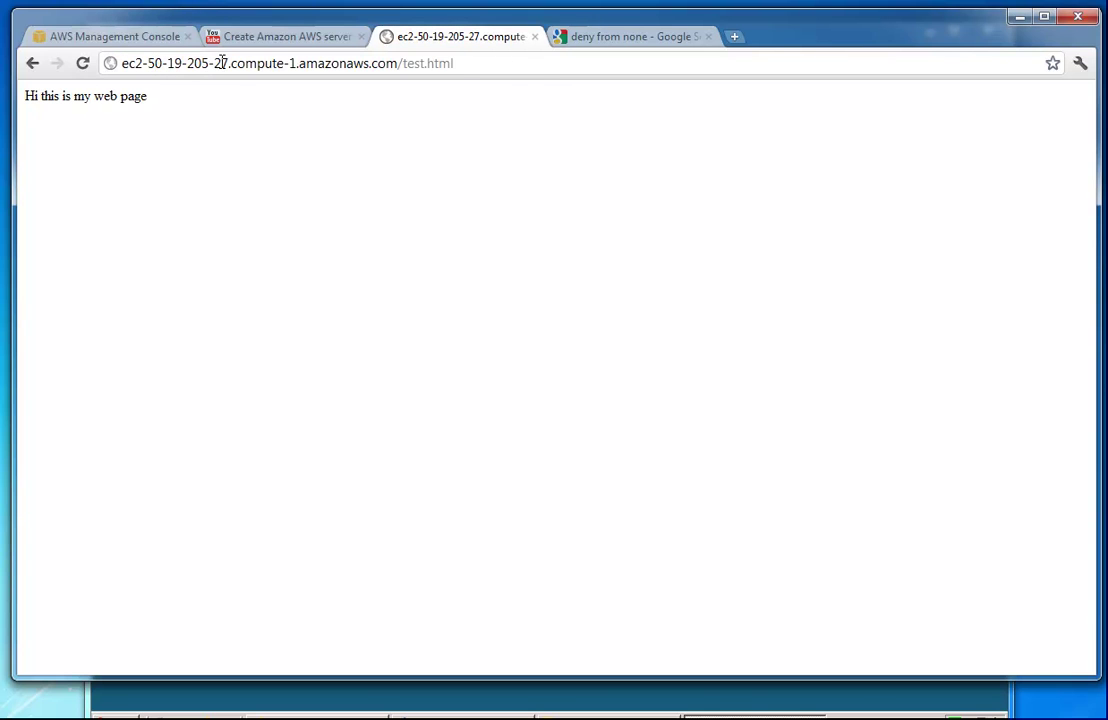